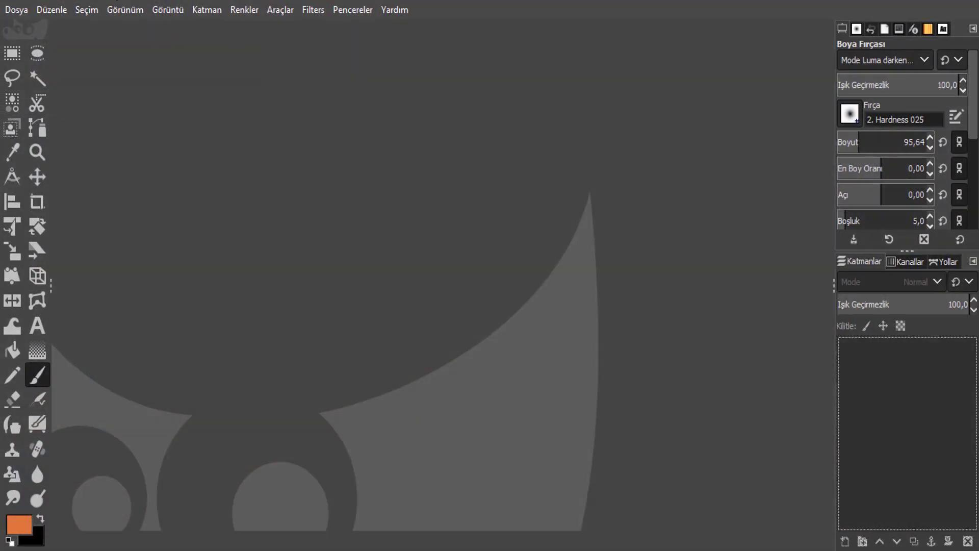
Step: Create a new 1920×1080 canvas with a transparent background using File > New
left_click(21, 11)
left_click(30, 29)
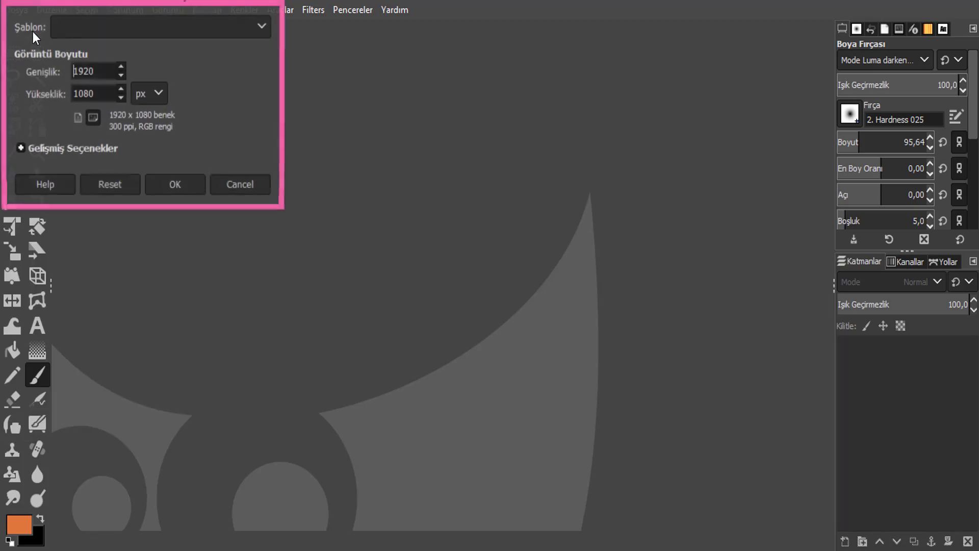
left_click(173, 186)
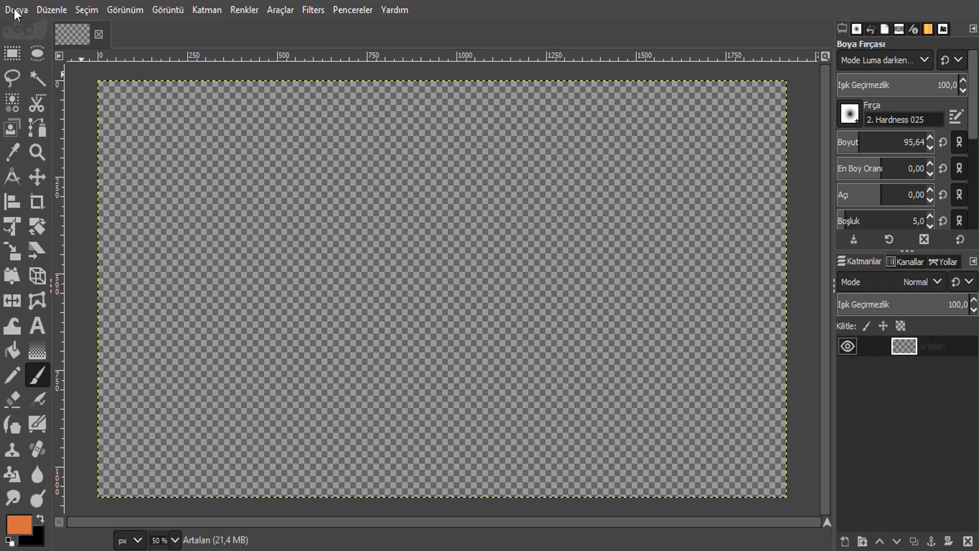
left_click(17, 10)
Step: Open the four Desktop images: bear icon, block character, village scene and Mini World logo
left_click(32, 69)
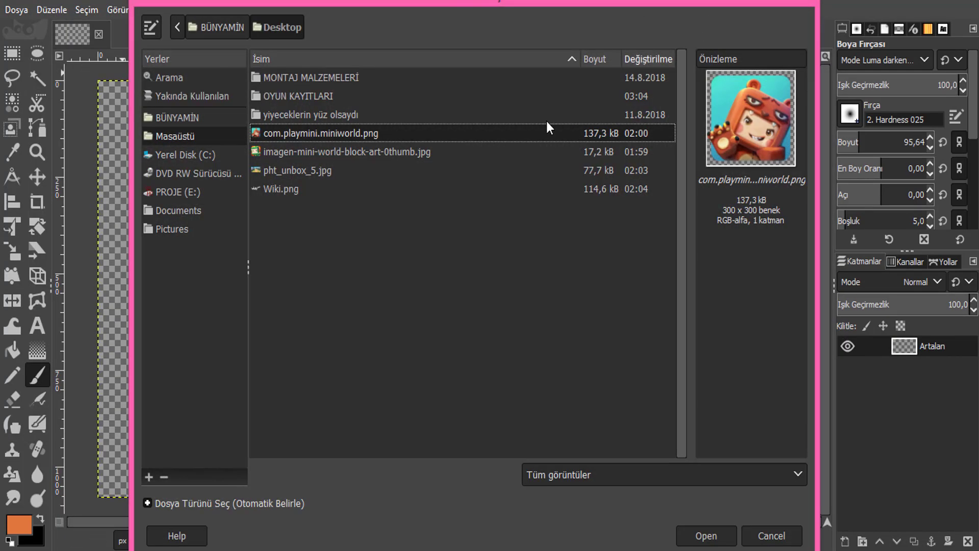
left_click(286, 189, "ctrl")
left_click(287, 170, "ctrl")
left_click(287, 151, "ctrl")
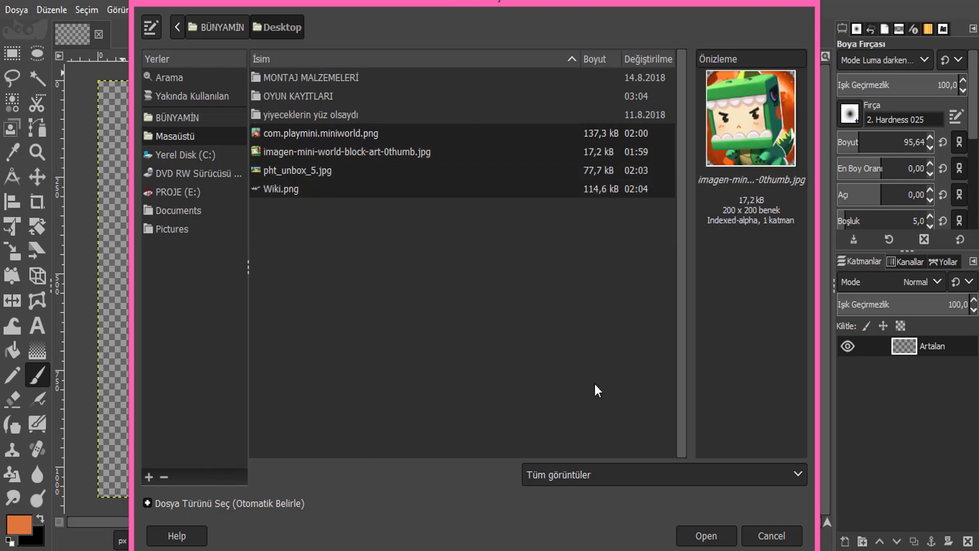
left_click(716, 538)
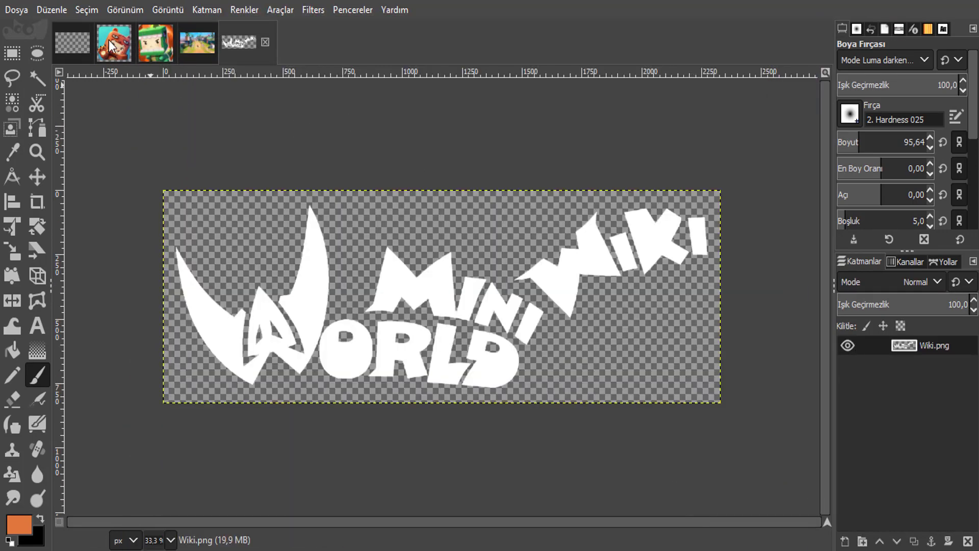
Step: Look through the open image tabs and display the village scene pht_unbox_5.jpg
left_click(111, 45)
left_click(73, 41)
left_click(121, 42)
left_click(224, 42)
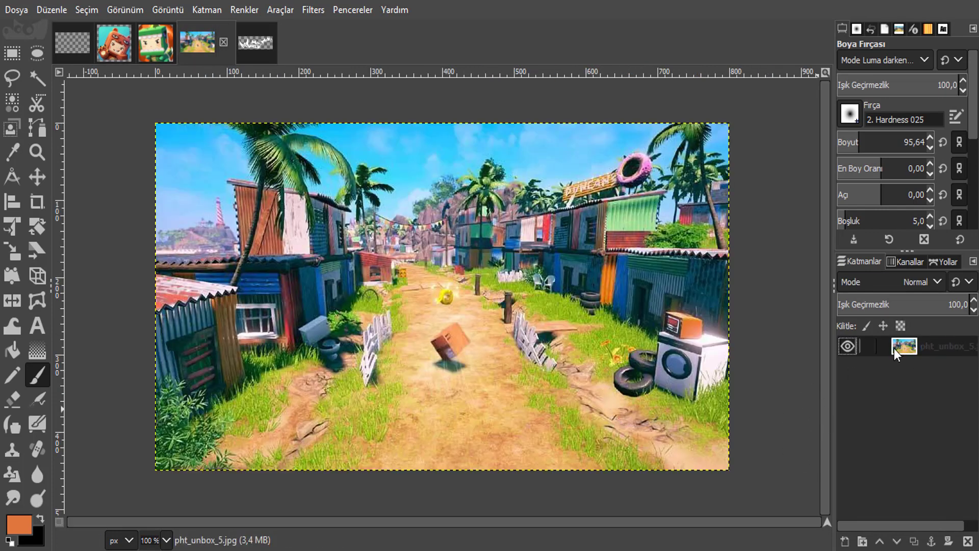
Step: Scale the village scene layer to 1920×1080 with the Scale tool
key("ctrl+c")
left_click(12, 250)
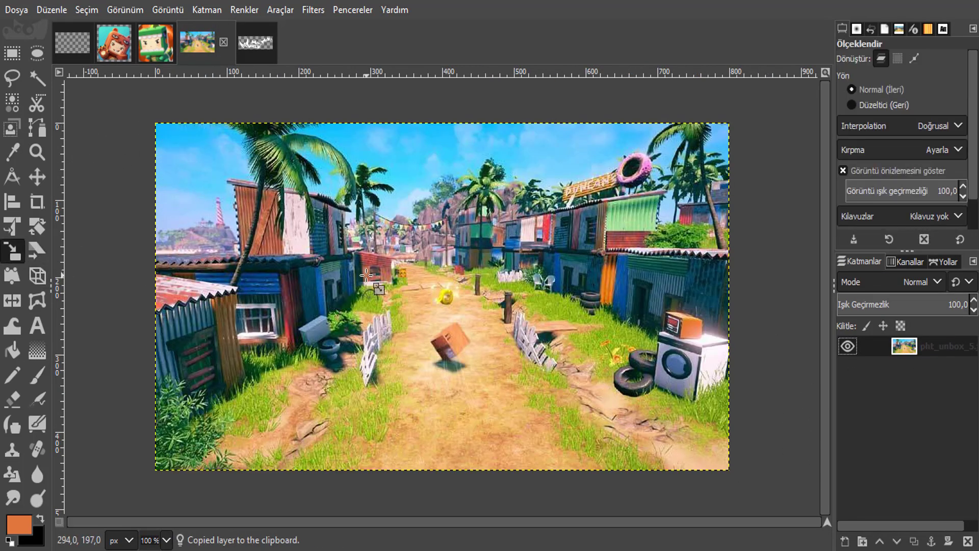
left_click(408, 179)
type("1920")
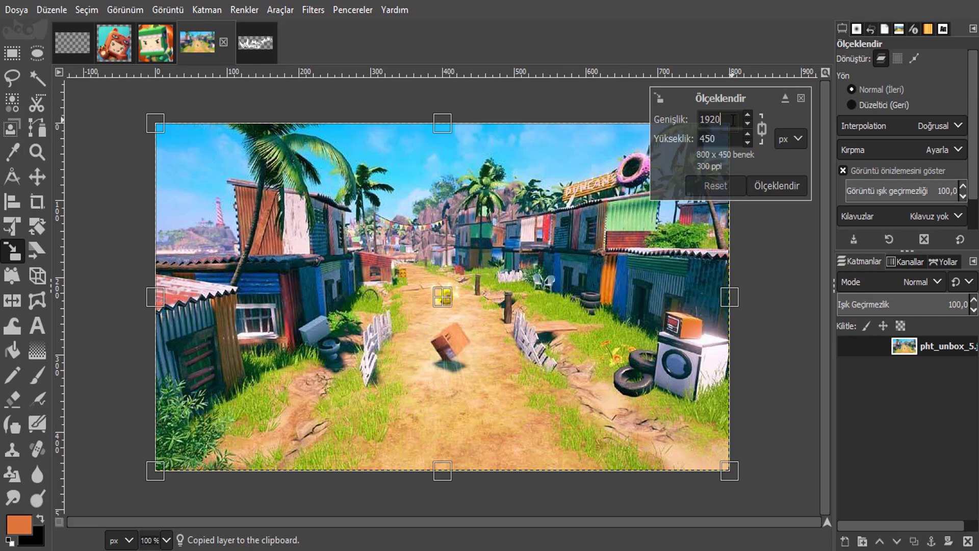
key("Return")
left_click(791, 184)
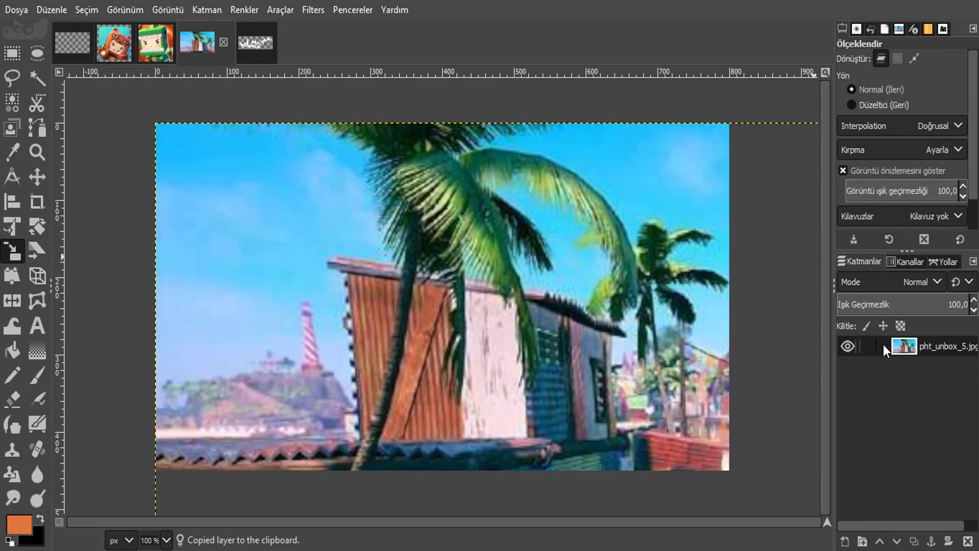
Step: Paste the resized village scene into the blank 1920×1080 canvas
key("ctrl+x")
key("alt+1")
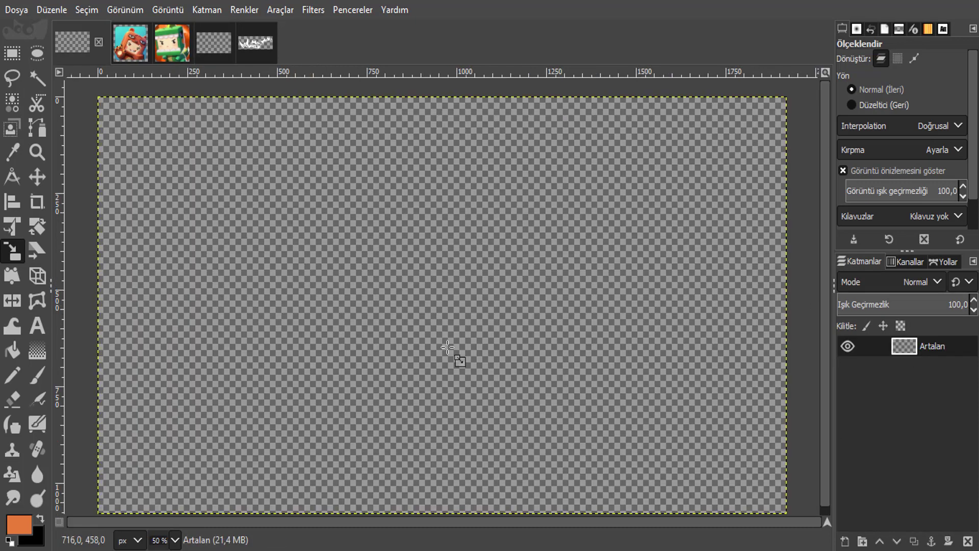
left_click(421, 306)
key("ctrl+v")
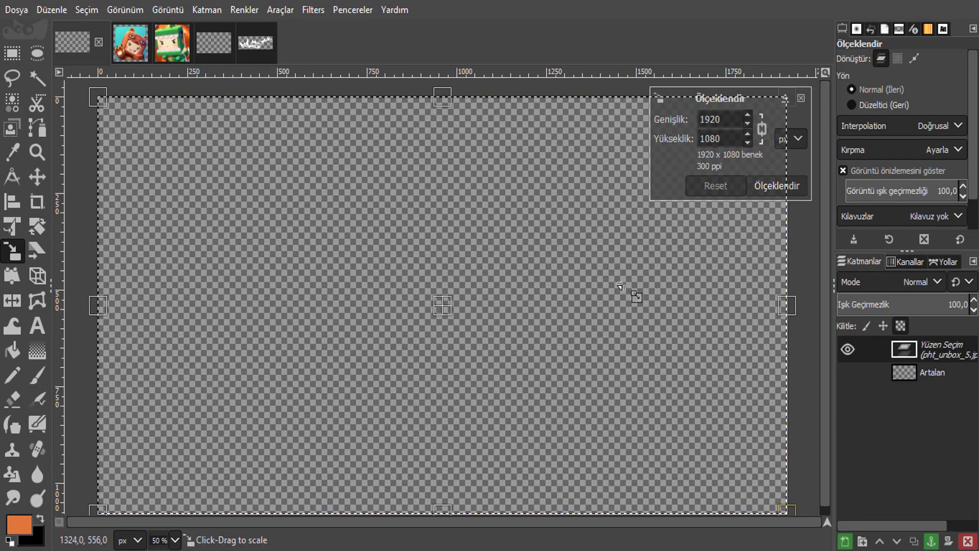
left_click(801, 98)
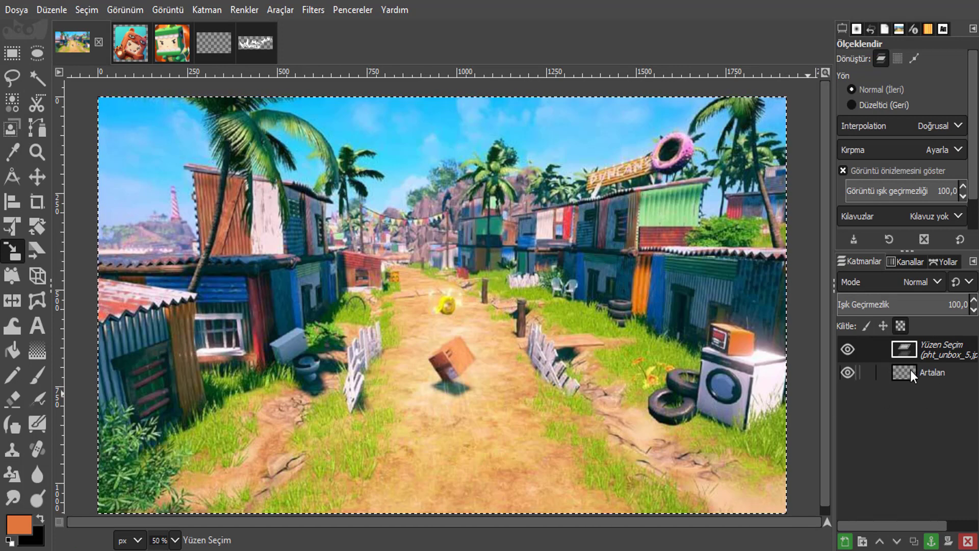
Step: Turn the pasted scene into layer Görünür via New from Visible and delete the floating selection
right_click(907, 355)
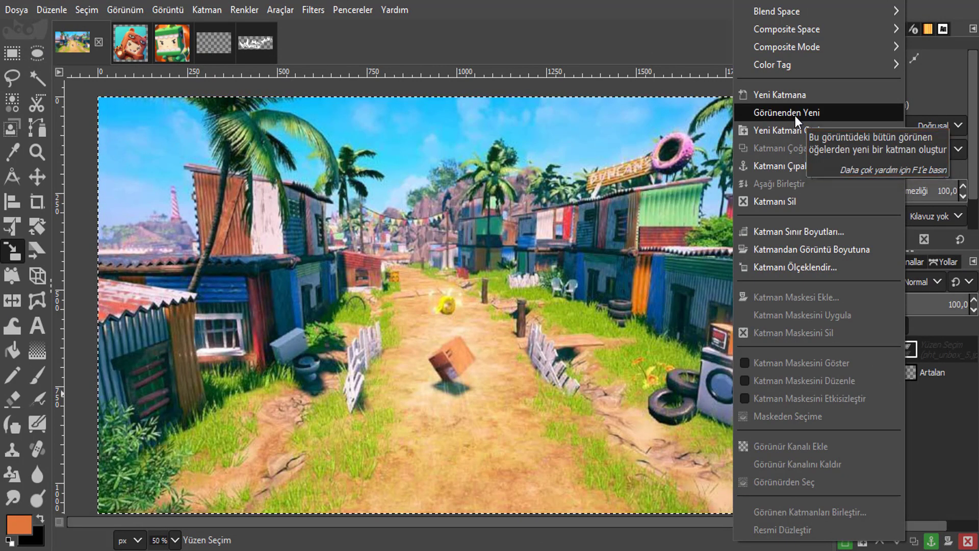
left_click(794, 112)
right_click(906, 345)
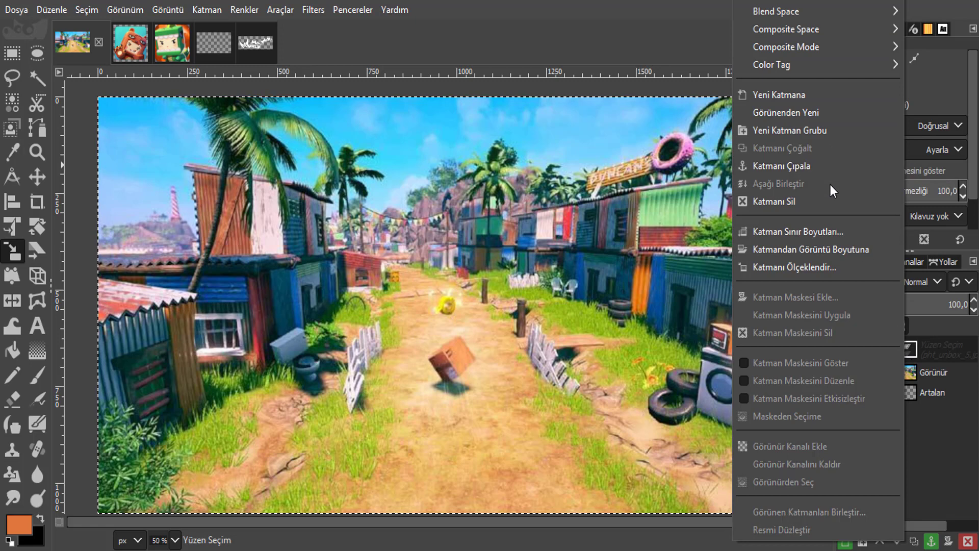
left_click(827, 202)
left_click(899, 347)
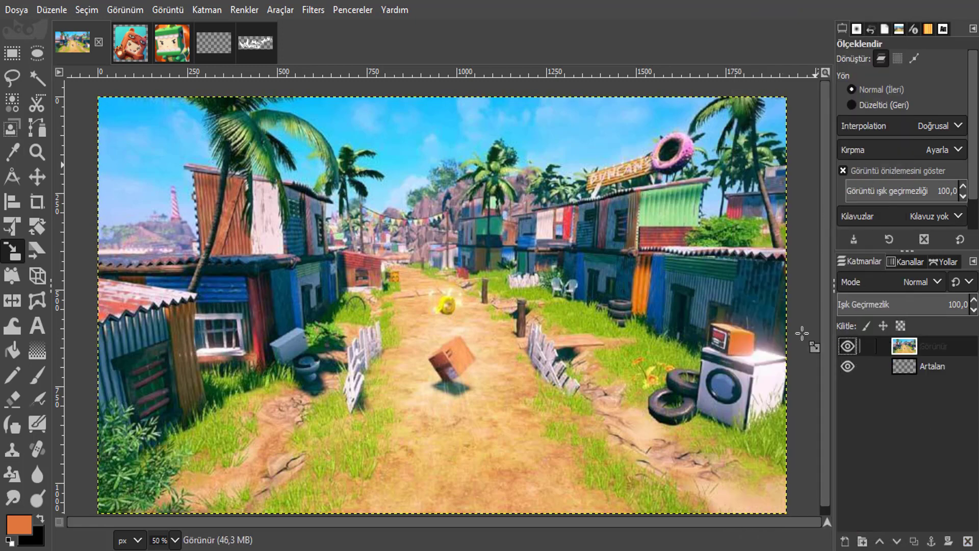
left_click(132, 45)
Step: Erase the blue corner beside the paw using a threshold 29.5 fuzzy selection feathered 4 px
left_click(36, 78)
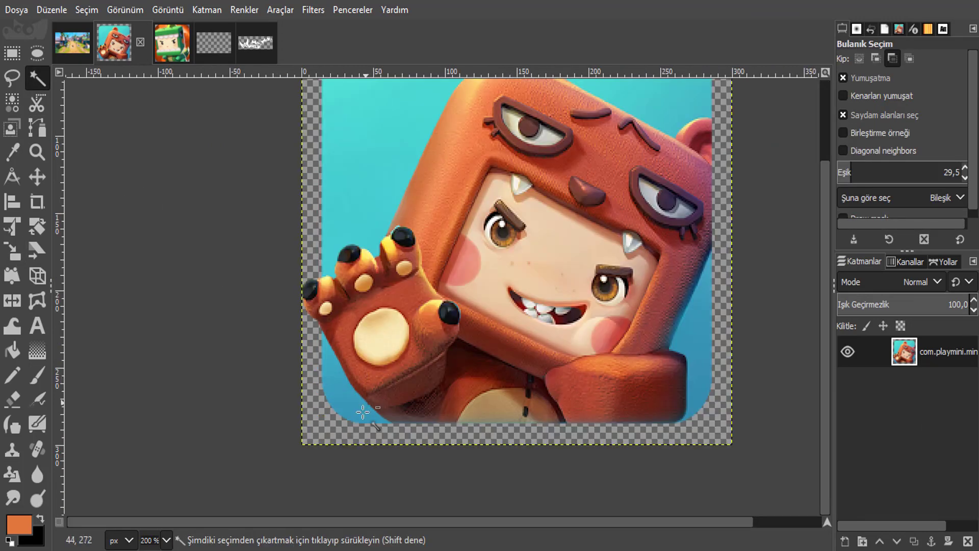
scroll(363, 411, "up", 1)
left_click(367, 425)
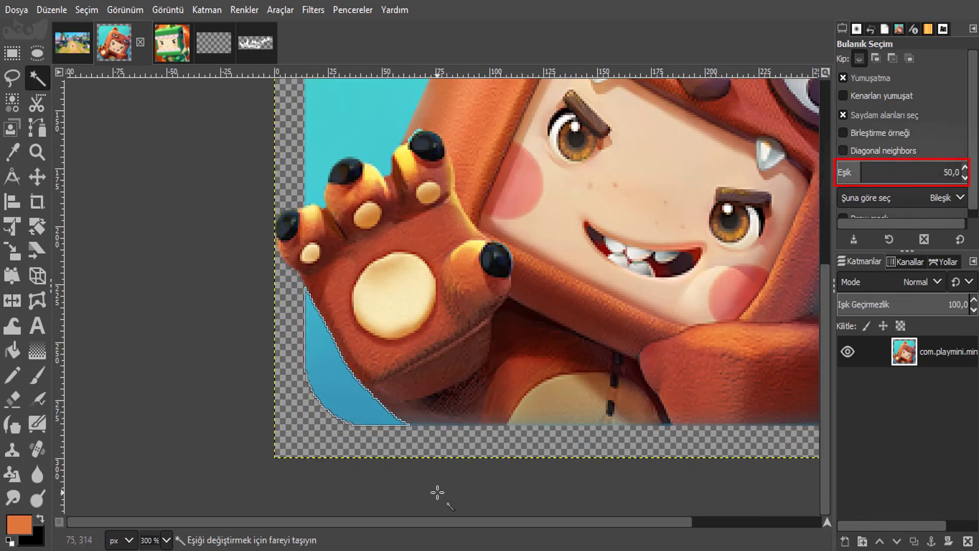
left_click_drag(438, 492, 98, 350)
right_click(319, 370)
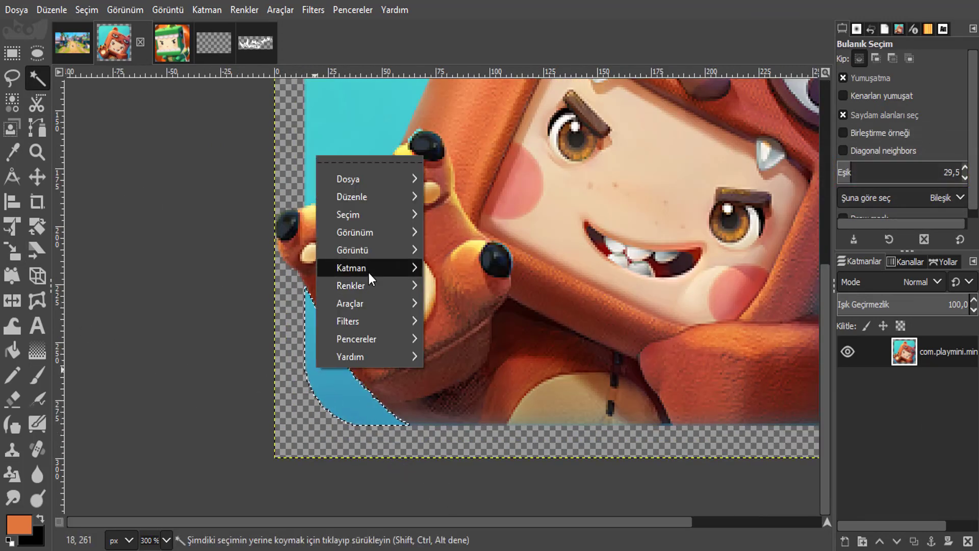
mouse_move(359, 214)
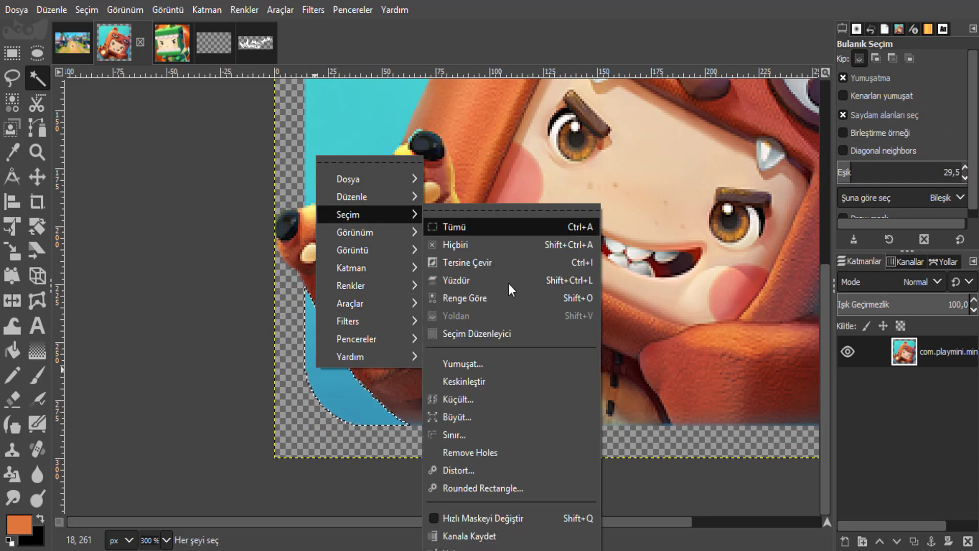
left_click(500, 363)
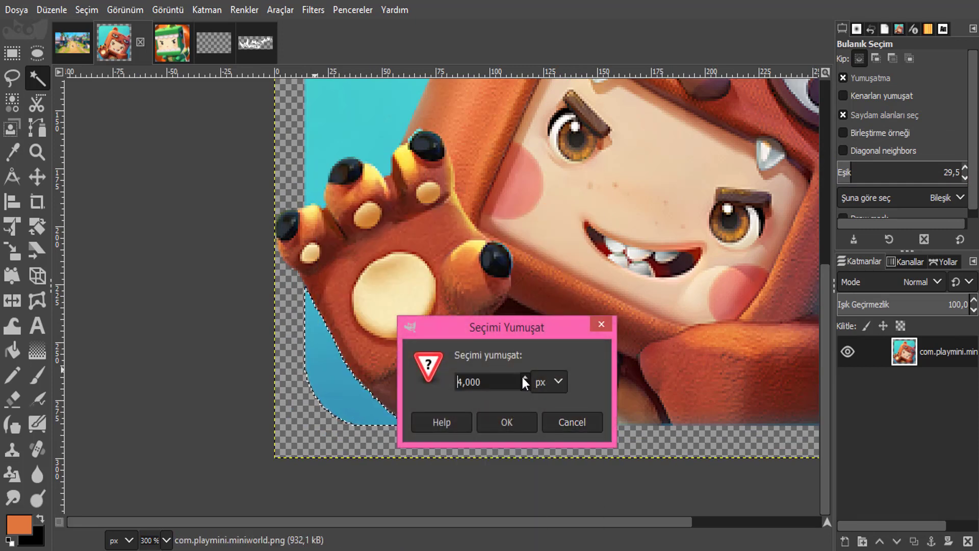
left_click(503, 428)
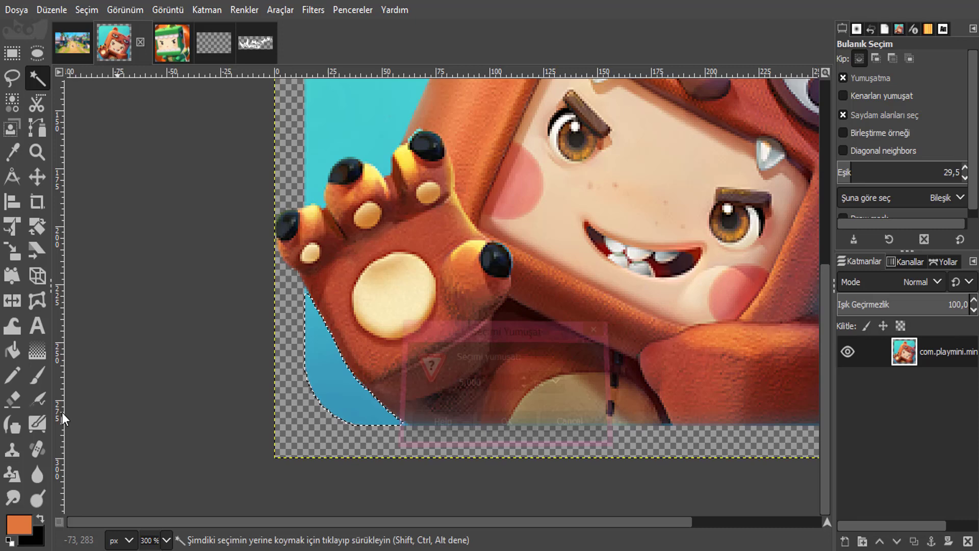
left_click(12, 398)
mouse_move(212, 300)
left_mouse_down()
mouse_move(316, 328)
mouse_move(349, 404)
mouse_move(308, 371)
mouse_move(298, 317)
mouse_move(392, 435)
left_mouse_up()
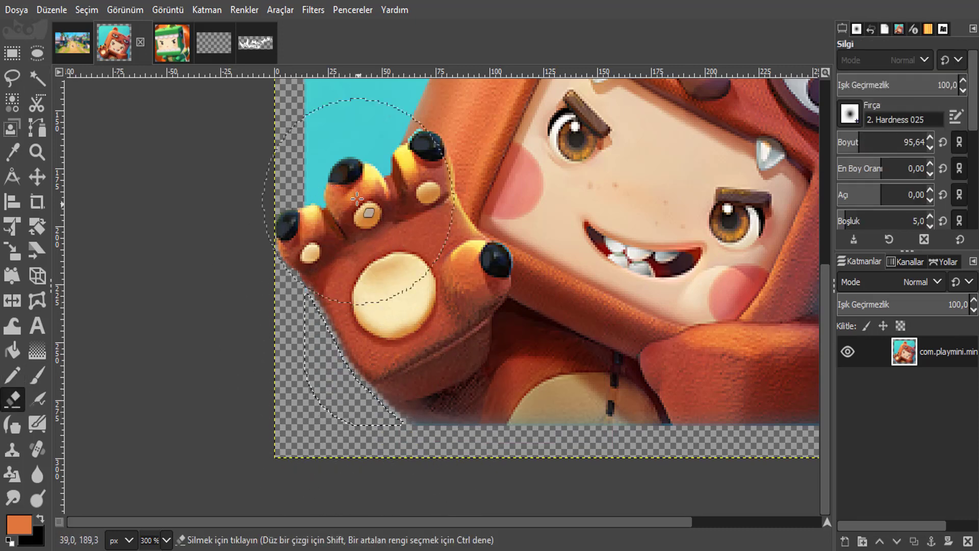
scroll(357, 198, "down", 2)
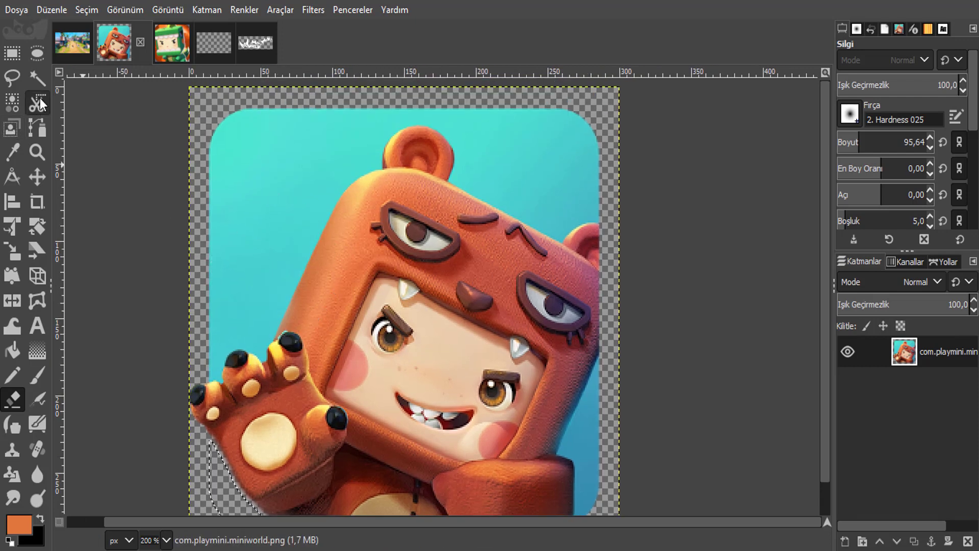
Step: Erase the blue background left of the bear, around the ear, with a feathered threshold 29.5 selection
left_click(36, 78)
left_click(283, 227)
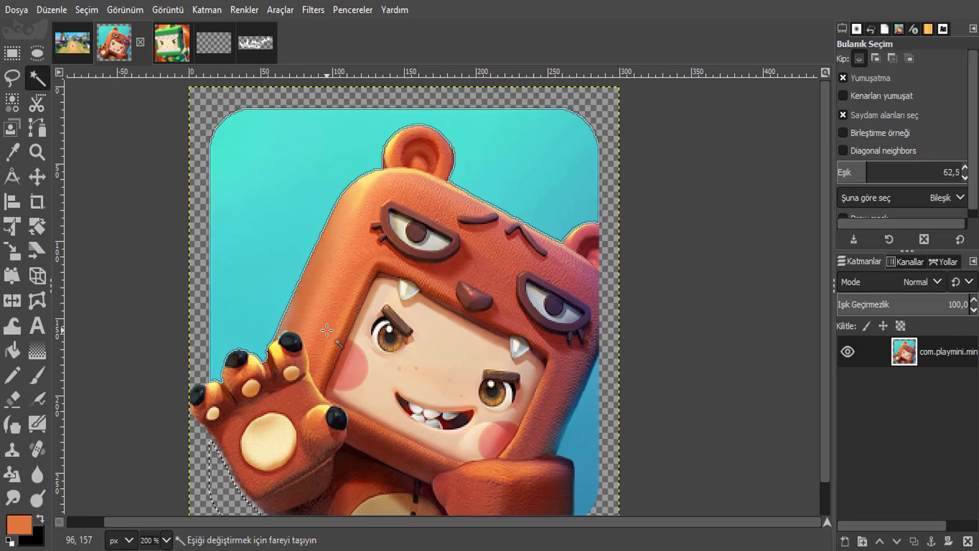
left_click_drag(313, 301, 111, 279)
right_click(276, 144)
mouse_move(329, 201)
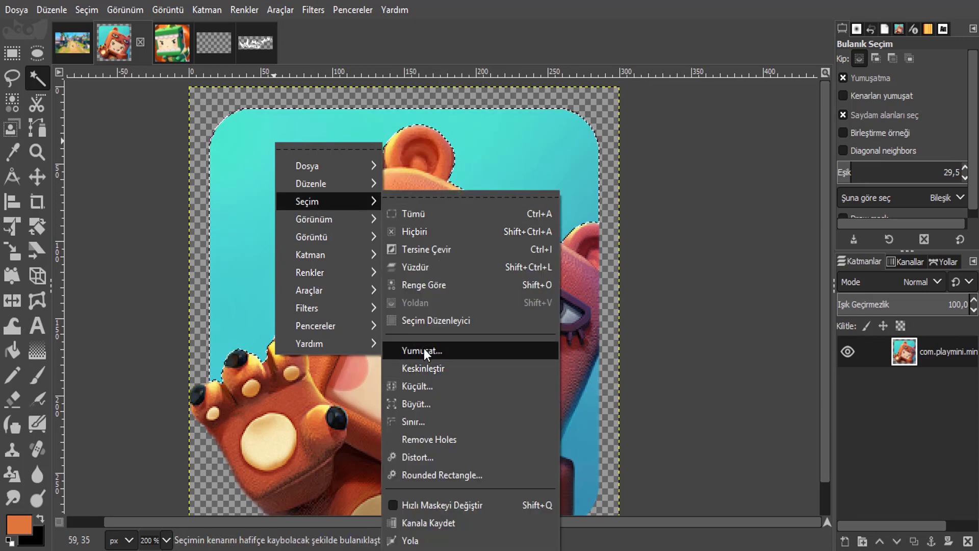
left_click(423, 349)
left_click(428, 403)
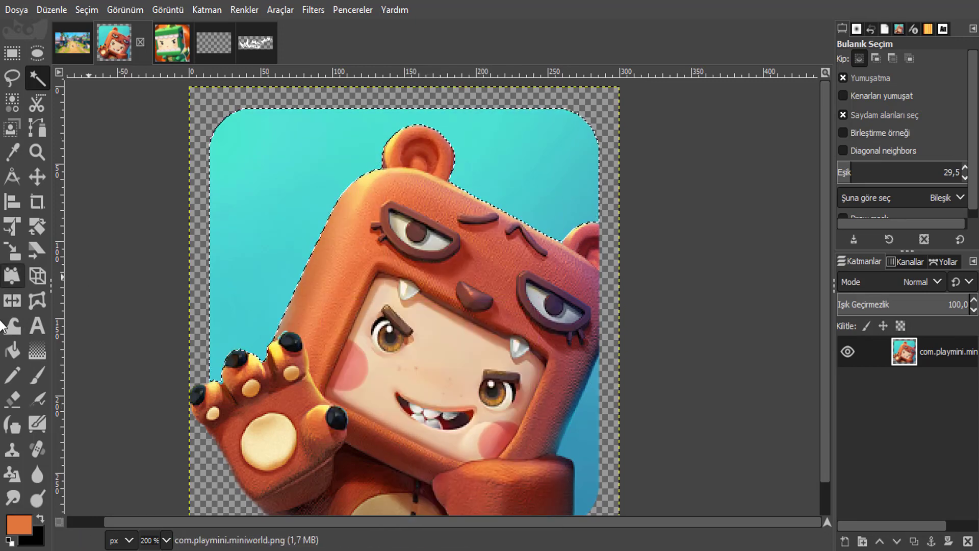
left_click(12, 399)
mouse_move(252, 317)
left_mouse_down()
mouse_move(264, 255)
mouse_move(604, 242)
mouse_move(542, 132)
left_mouse_up()
mouse_move(452, 118)
left_mouse_down()
mouse_move(220, 248)
mouse_move(331, 221)
mouse_move(563, 235)
mouse_move(591, 226)
left_mouse_up()
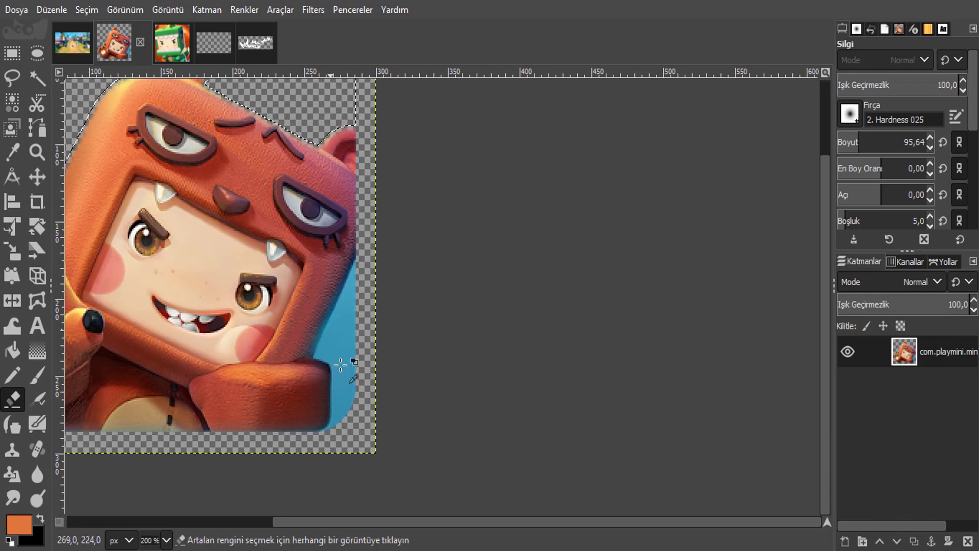
Step: Fuzzy-select the blue strip beside the hood and arm, feathered by 5 px
scroll(350, 356, "up", 2)
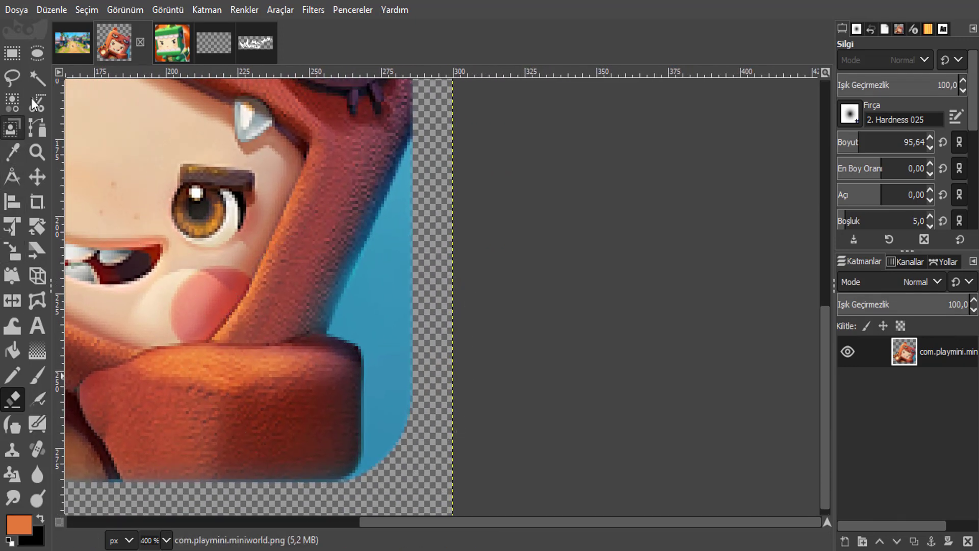
left_click(37, 78)
left_click_drag(393, 283, 434, 366)
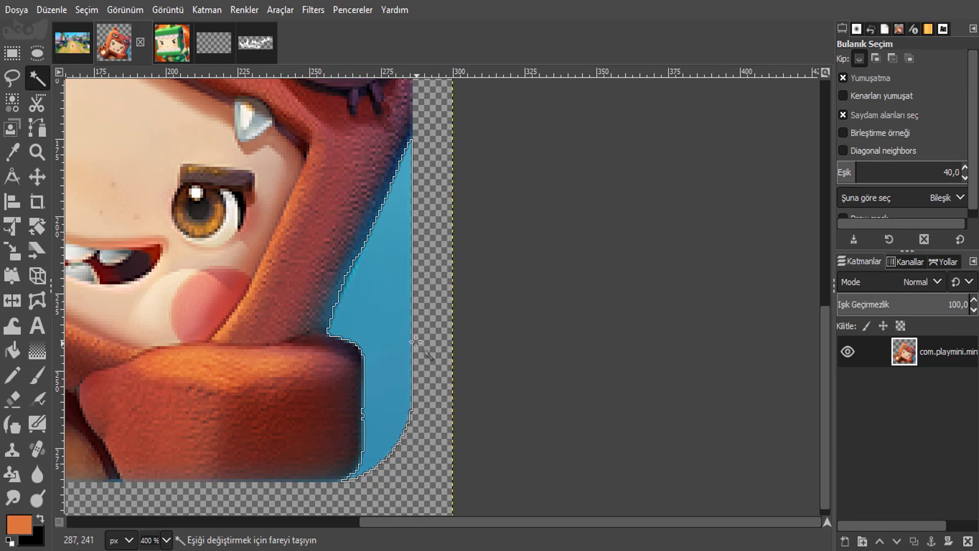
left_click_drag(408, 330, 401, 321)
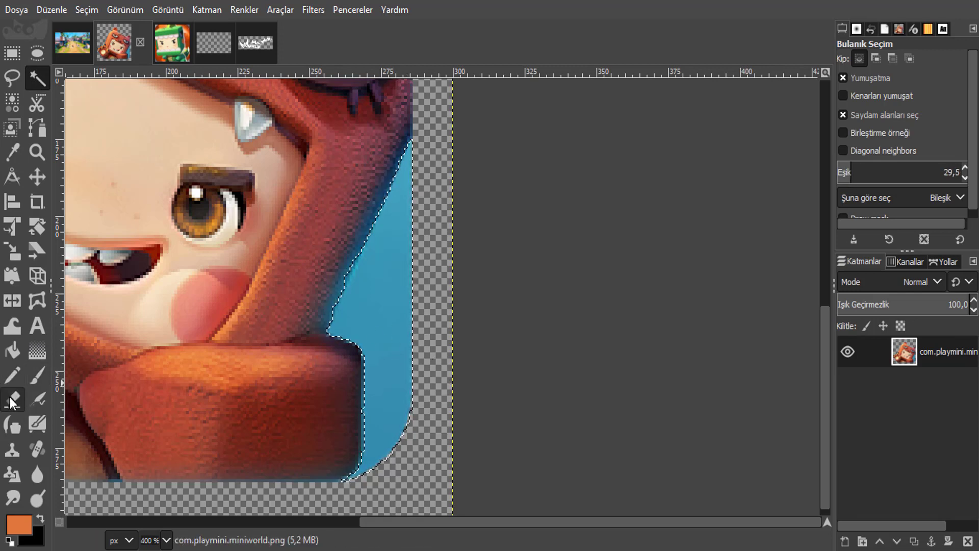
left_click(11, 397)
right_click(379, 313)
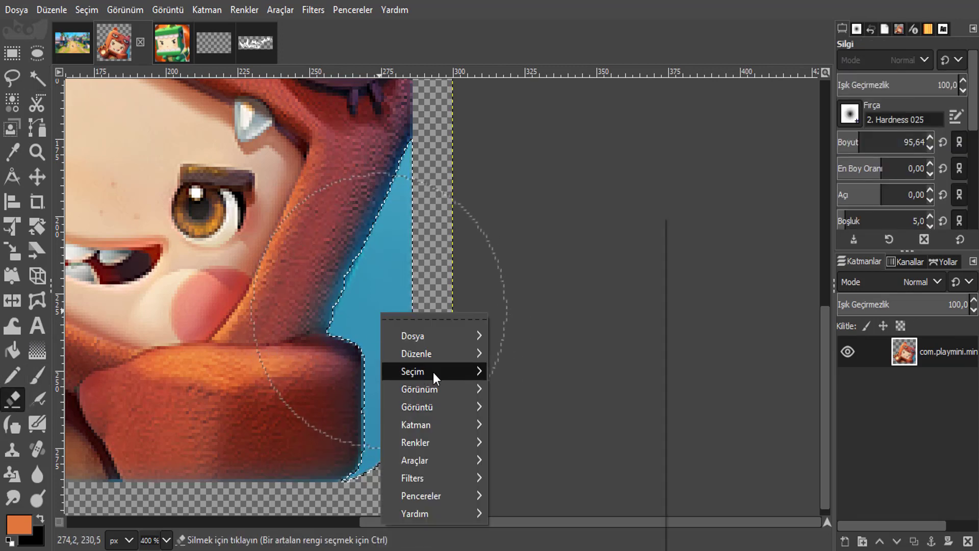
mouse_move(412, 371)
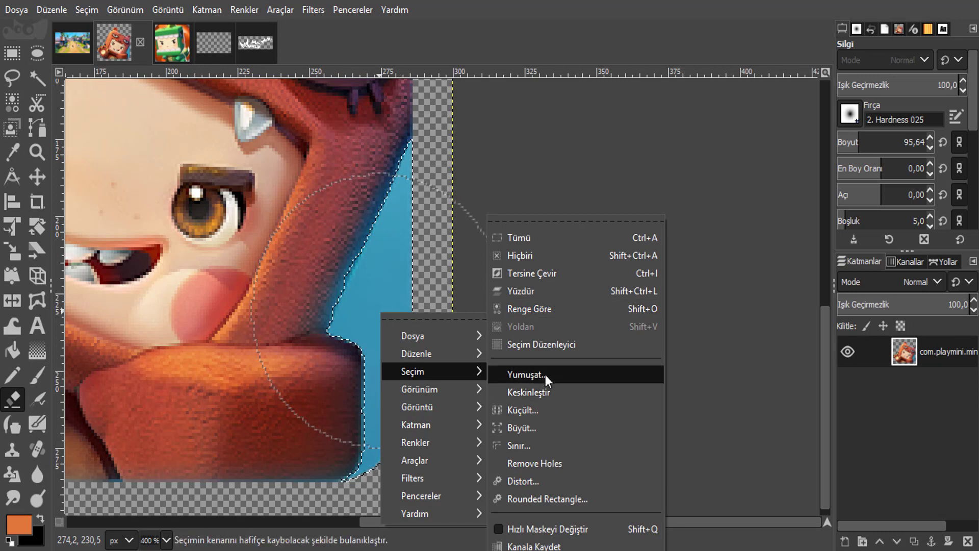
left_click(553, 377)
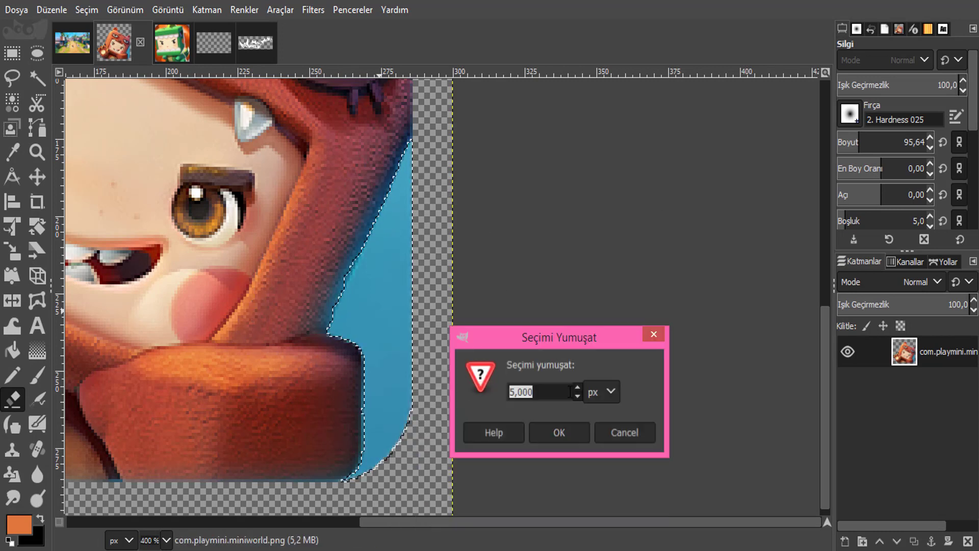
left_click(559, 432)
Step: Erase the selected blue strip beside the arm, then clear the selection with Select > None
left_click_drag(377, 408, 371, 197)
left_click_drag(415, 230, 390, 423)
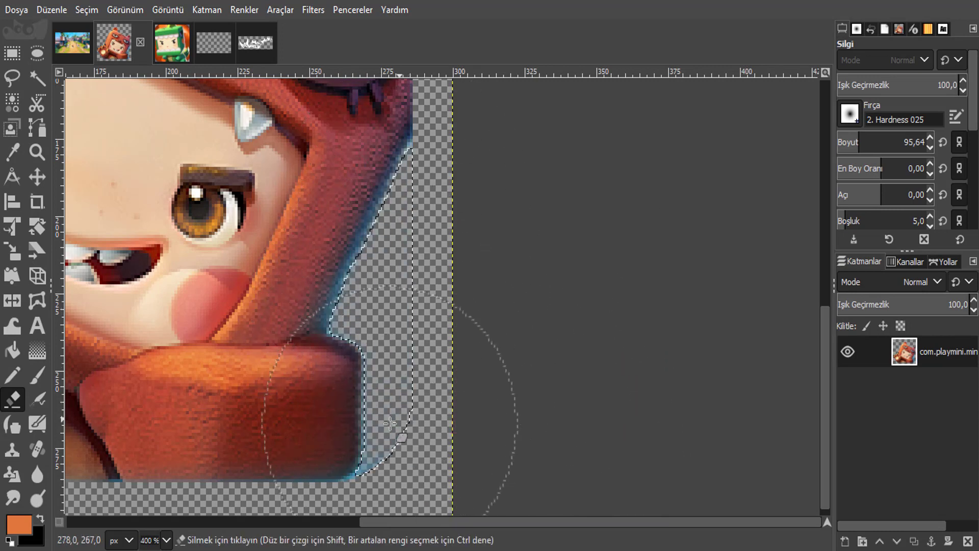
key("ctrl+shift+a")
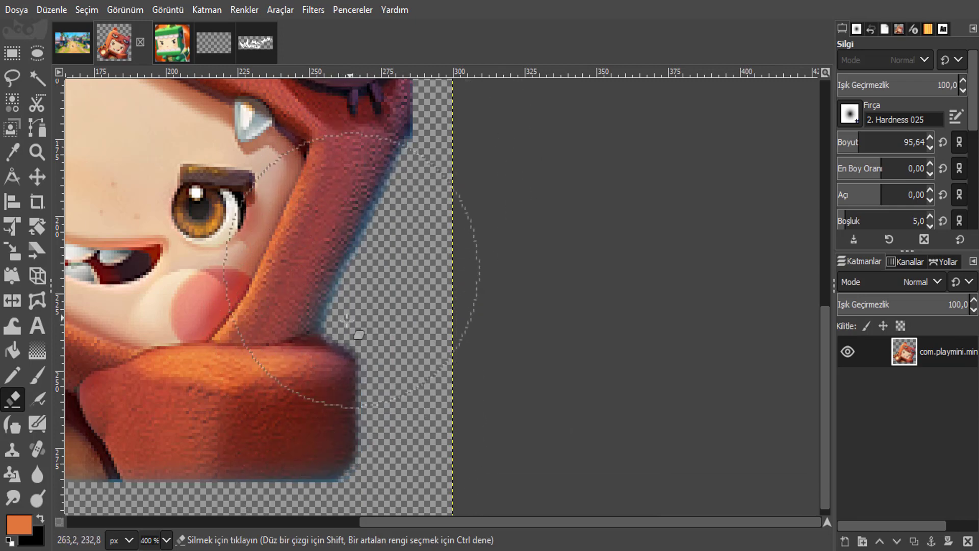
key("ctrl+z")
right_click(393, 351)
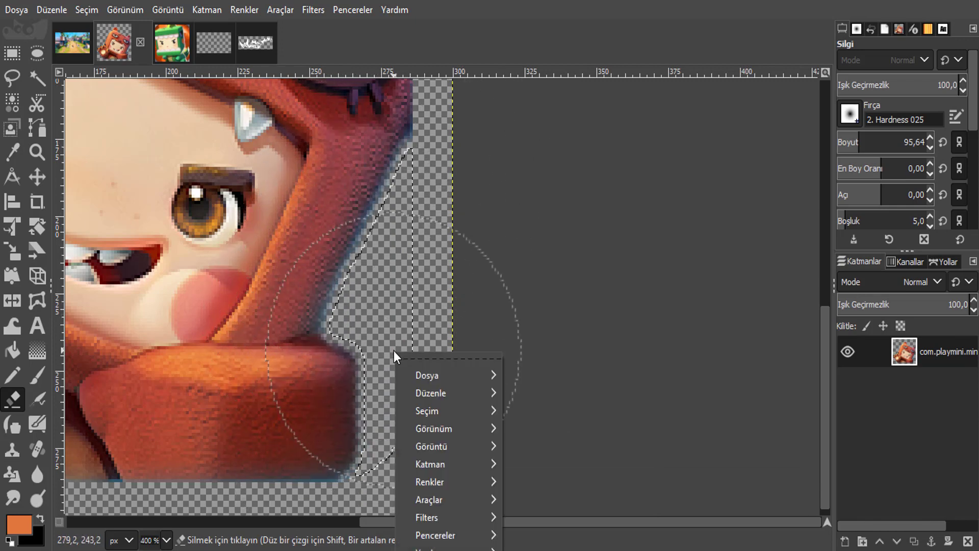
left_click(534, 262)
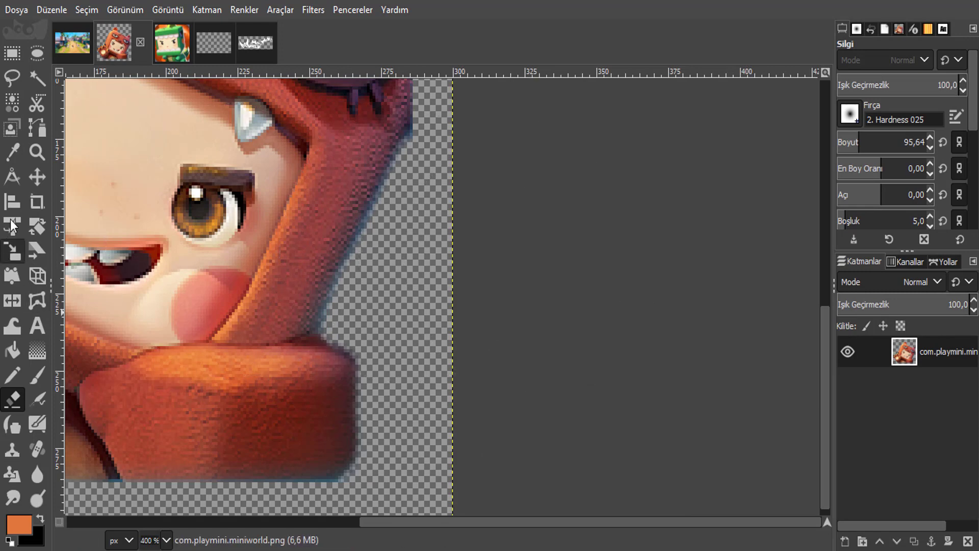
Step: Halve the eraser brush size and zoom in on the hood's right edge
left_click_drag(862, 142, 904, 142)
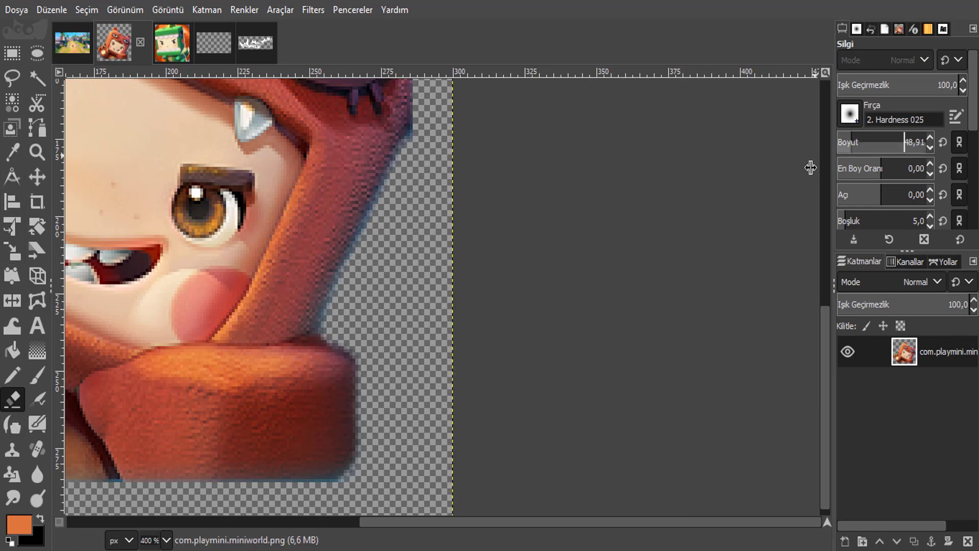
scroll(423, 134, "up", 1)
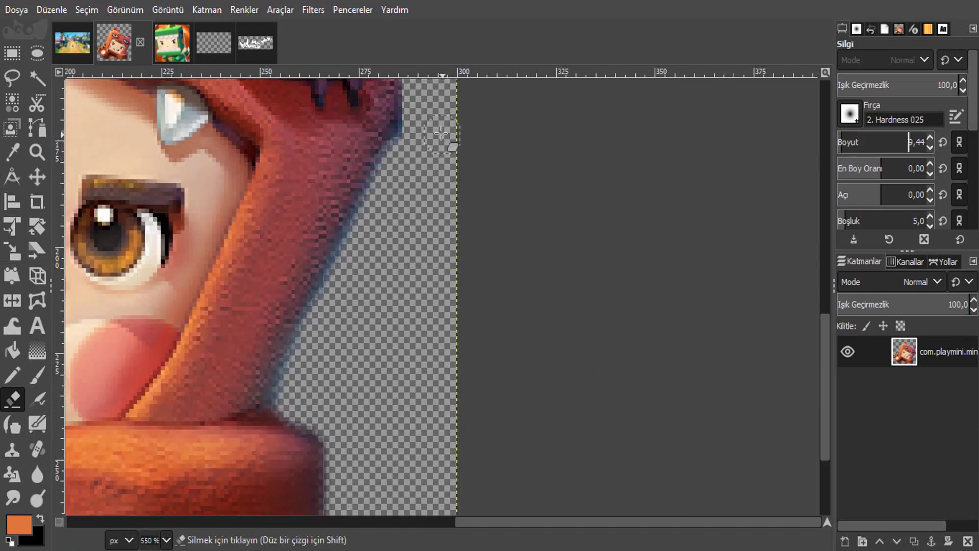
scroll(421, 141, "up", 3)
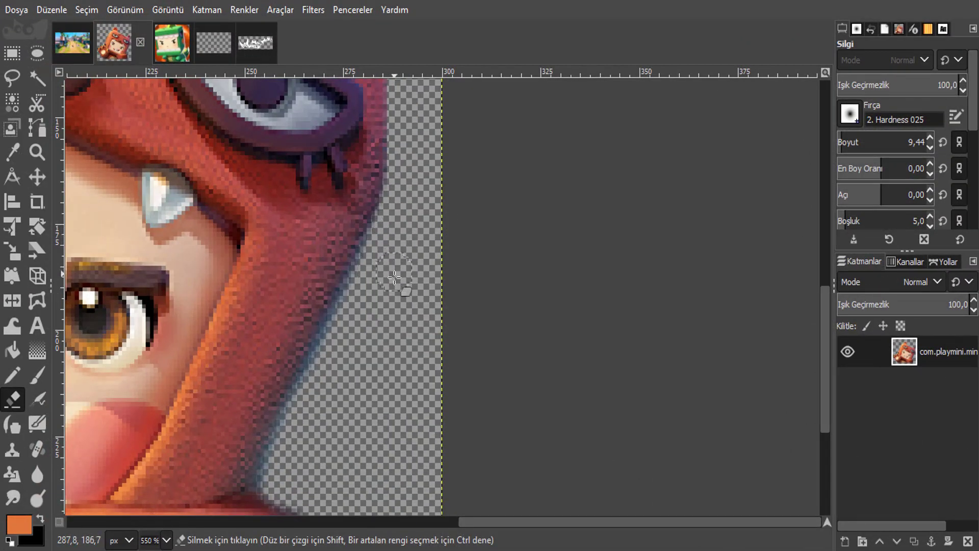
key("ctrl")
scroll(393, 280, "down", 2)
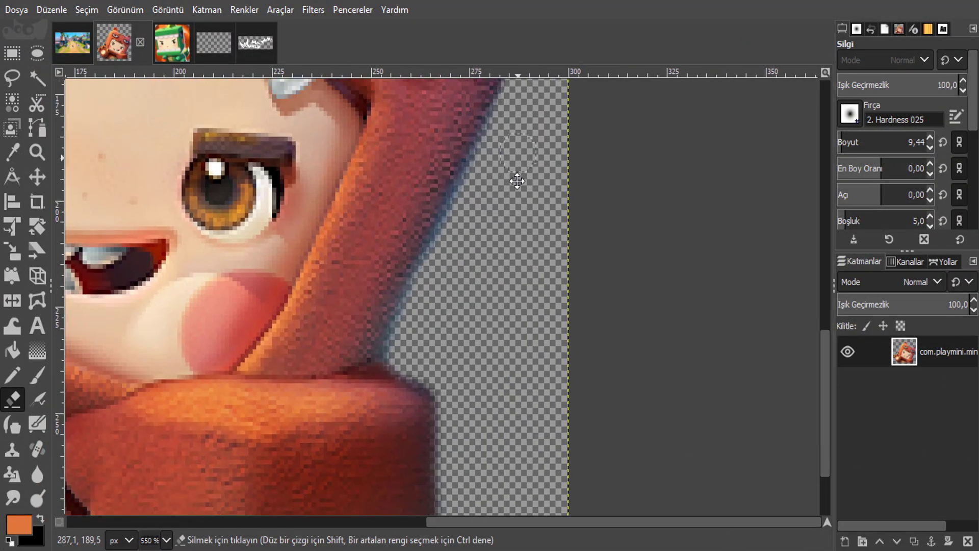
scroll(479, 253, "up", 2)
scroll(479, 253, "down", 2)
scroll(430, 248, "up", 2)
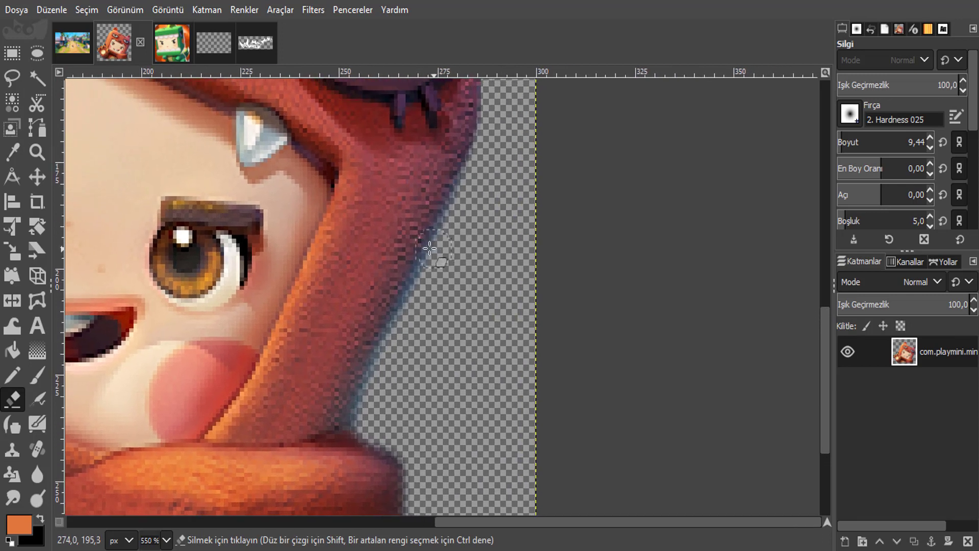
Step: Paint over the hood's bluish fringe with sampled dull, dark, light and maroon hood reds
left_click(36, 377)
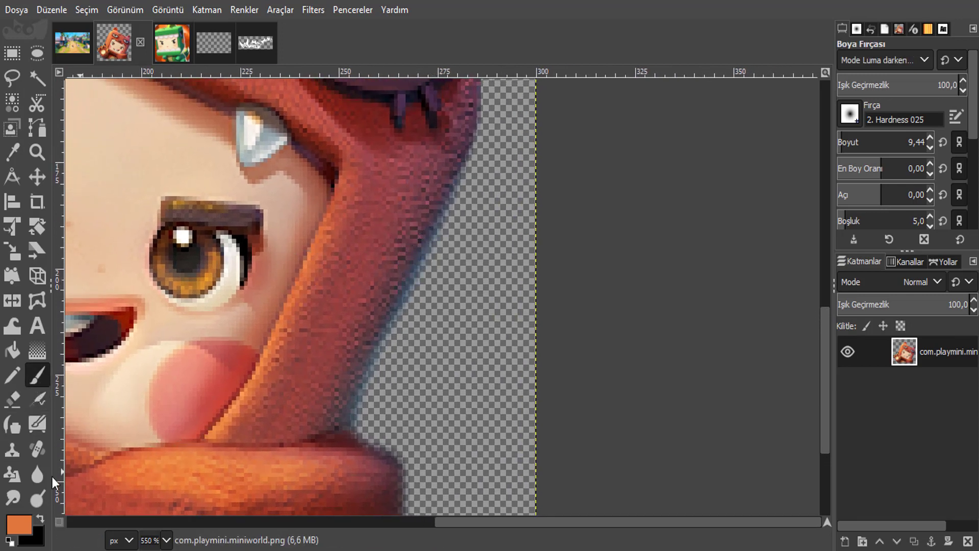
left_click(30, 400)
left_click(378, 219, "ctrl")
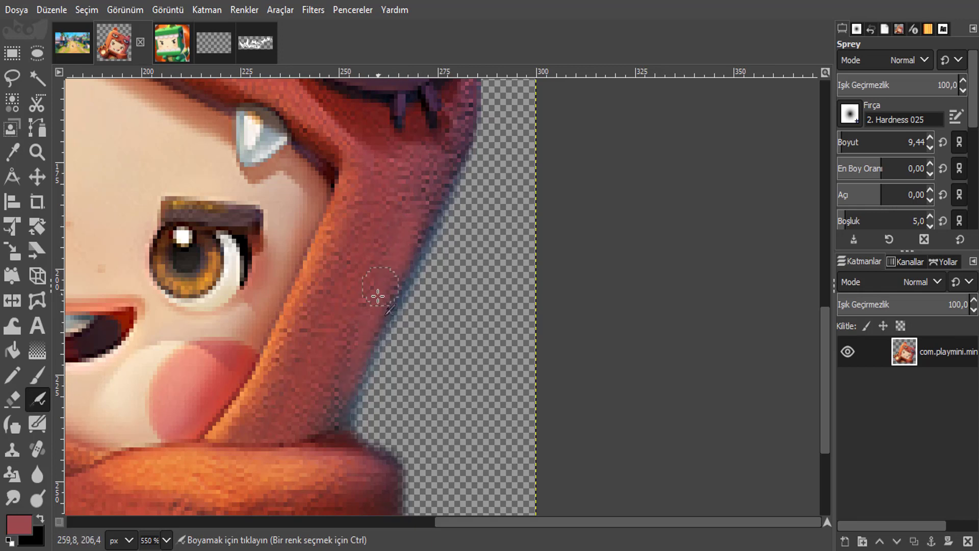
key("p")
left_click(390, 229, "ctrl")
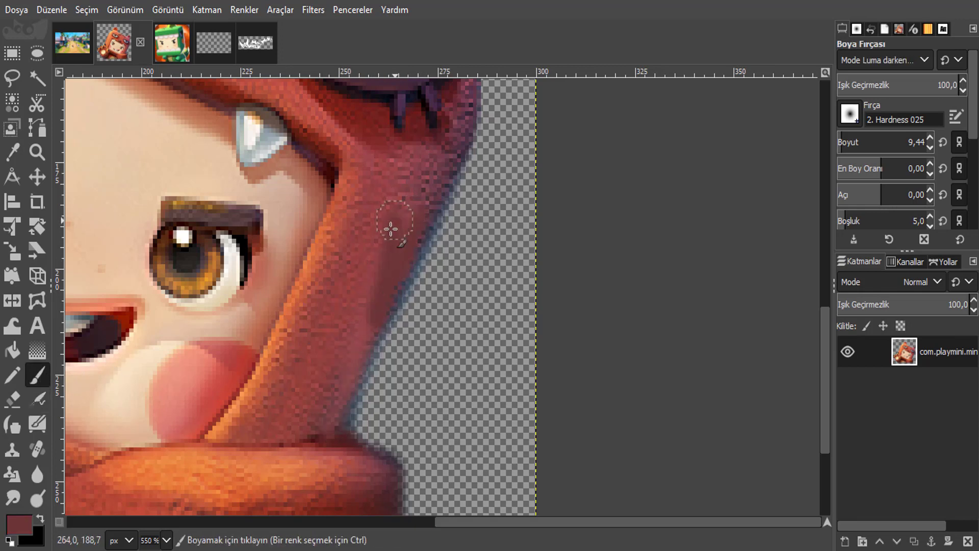
left_click(363, 260, "ctrl")
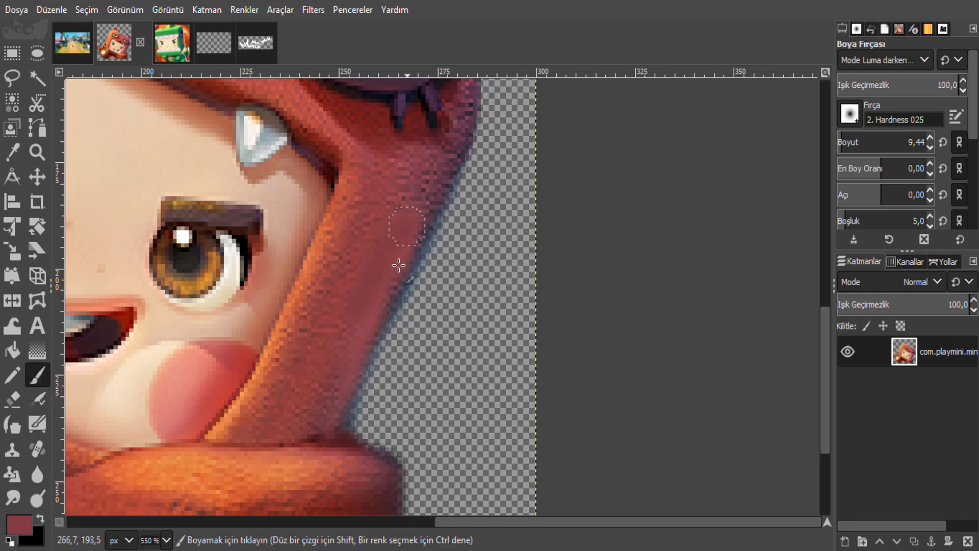
scroll(370, 247, "down", 4, "ctrl")
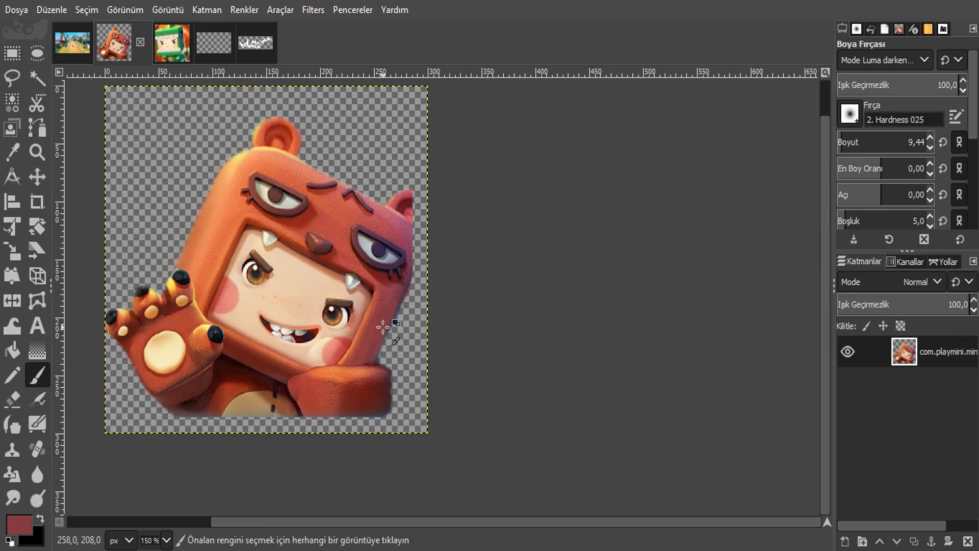
left_click(380, 337, "ctrl")
scroll(380, 337, "up", 4, "ctrl")
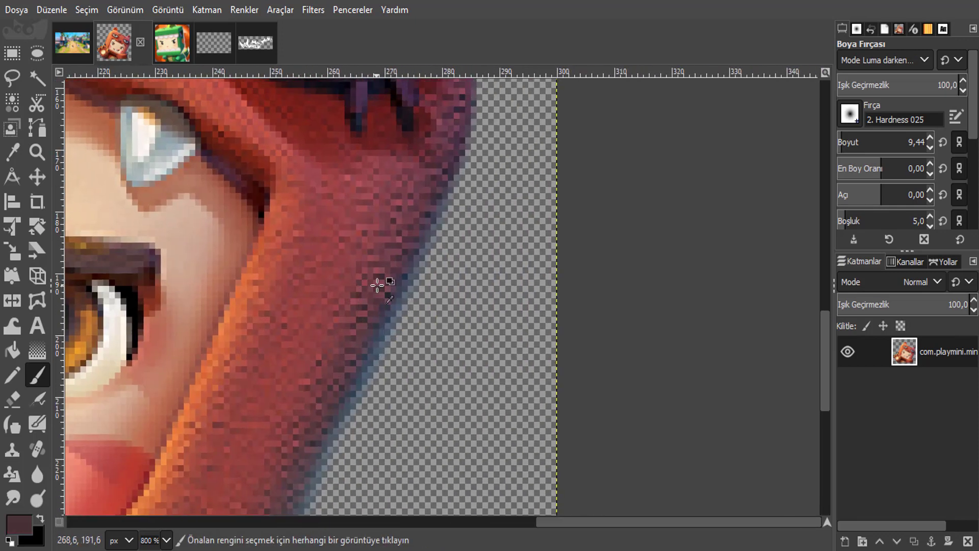
left_click(354, 284, "ctrl")
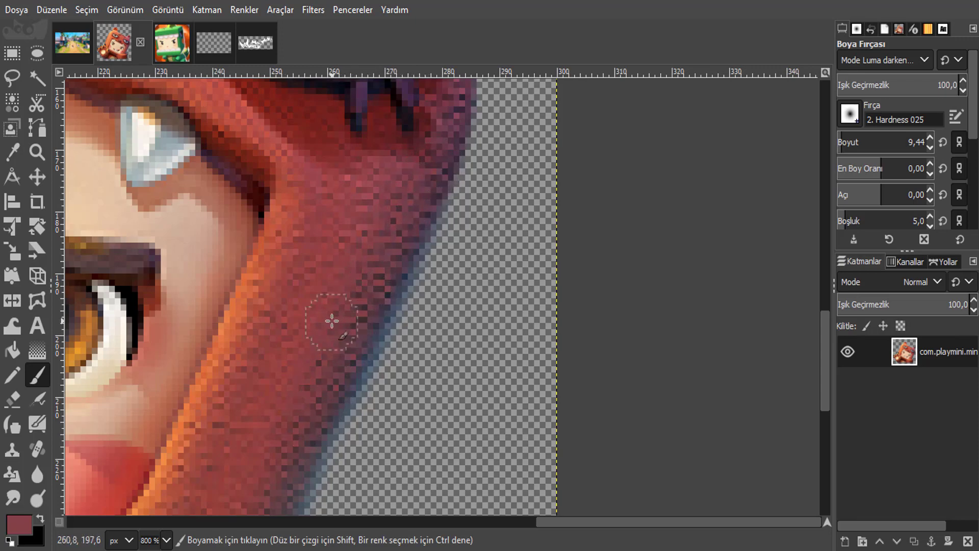
scroll(366, 317, "down", 5)
scroll(366, 317, "left", 2)
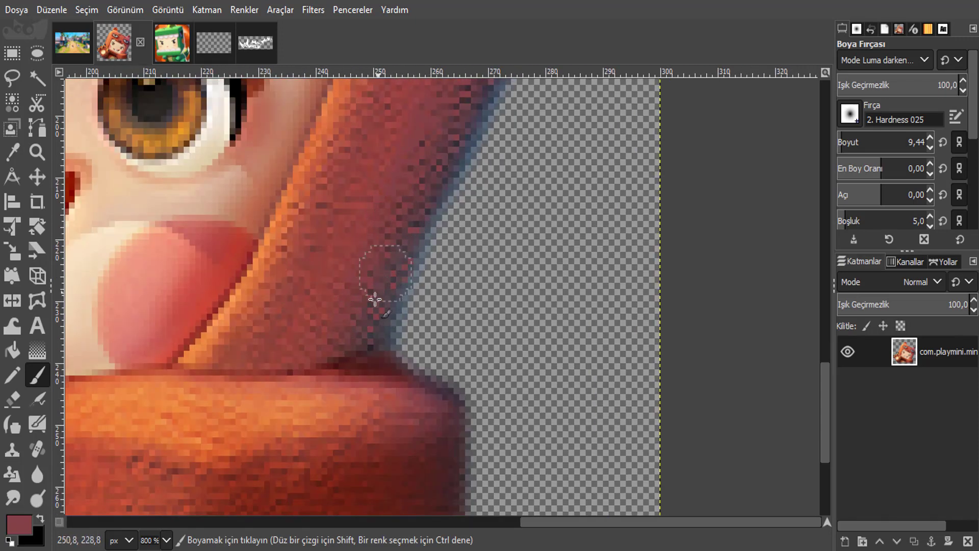
scroll(392, 219, "up", 6)
scroll(392, 219, "right", 4)
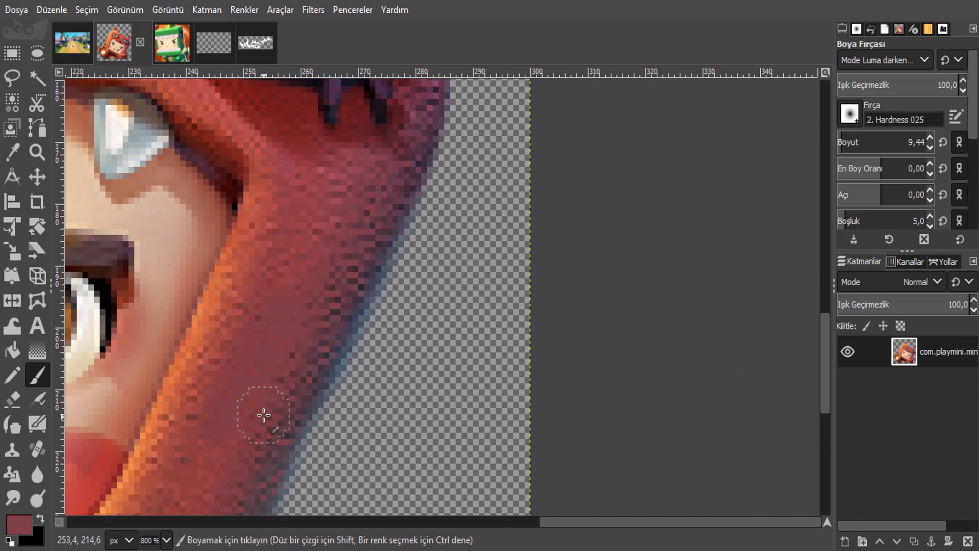
scroll(313, 233, "down", 3)
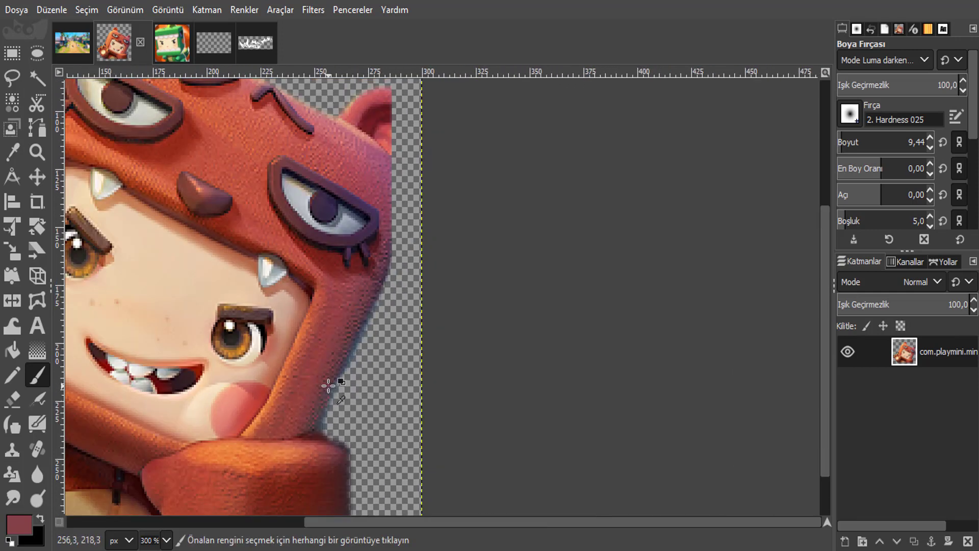
scroll(328, 363, "up", 2)
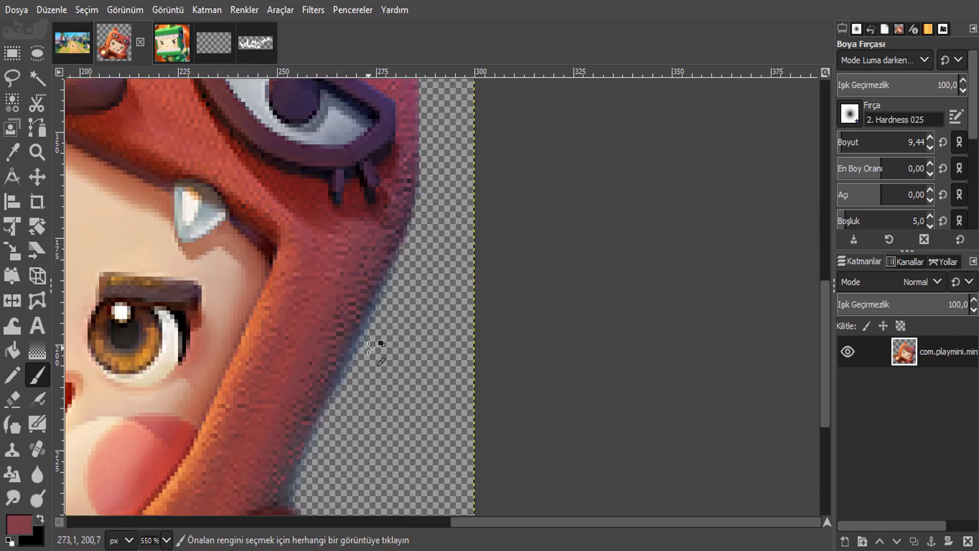
Step: Erase the stray fringe pixels along the hood's edge
key("shift+e")
left_click_drag(381, 321, 330, 417)
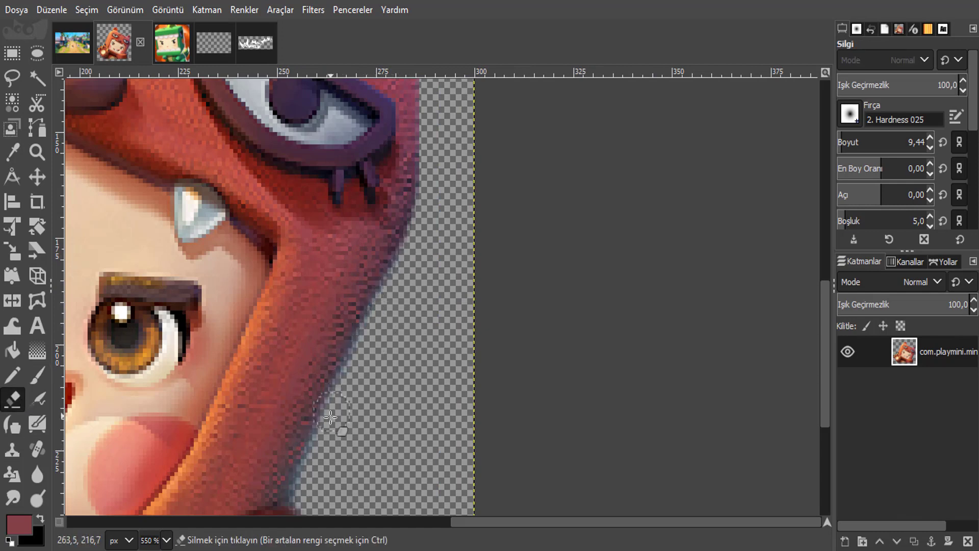
scroll(353, 374, "down", 1)
scroll(354, 373, "down", 1)
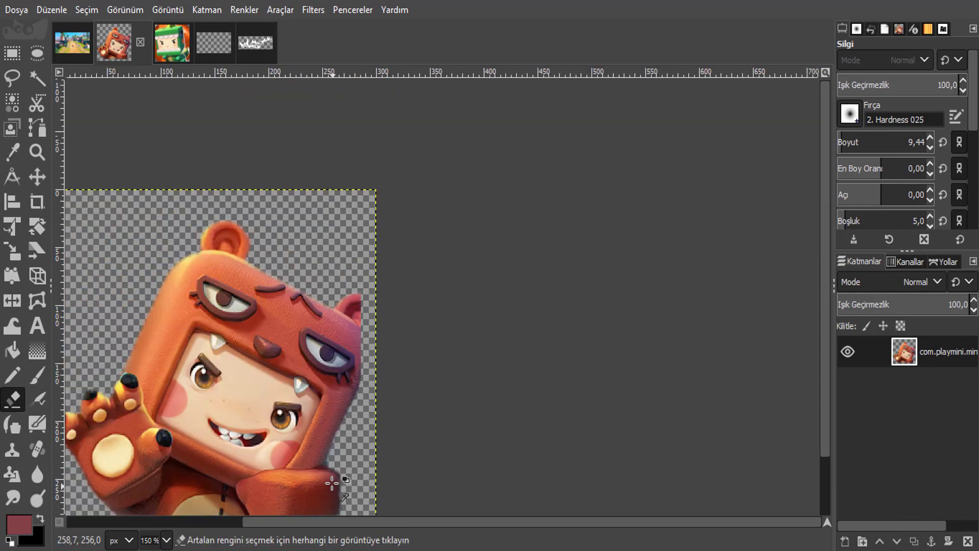
scroll(357, 370, "down", 1)
scroll(362, 363, "down", 1)
scroll(333, 447, "up", 1)
scroll(365, 415, "up", 1)
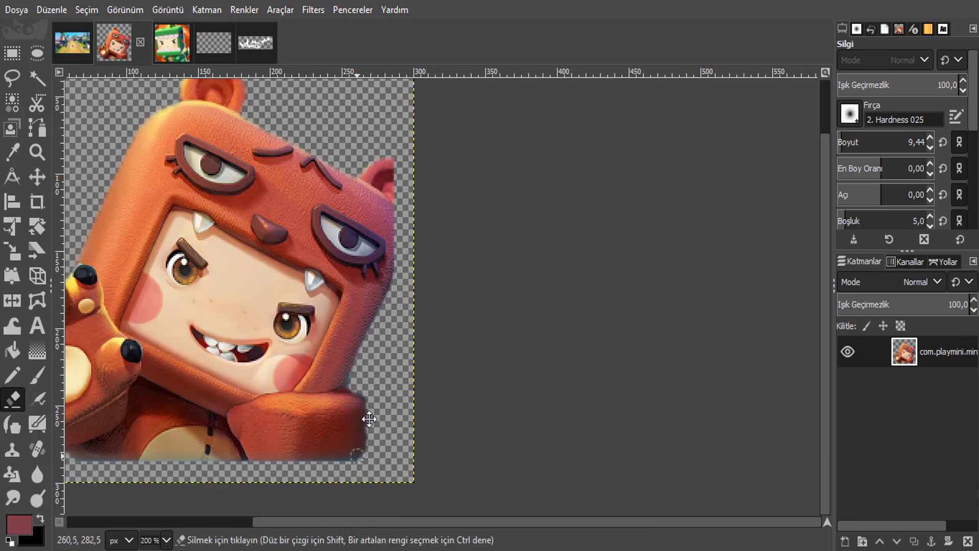
scroll(389, 354, "up", 1)
scroll(425, 287, "up", 1)
scroll(426, 287, "up", 1)
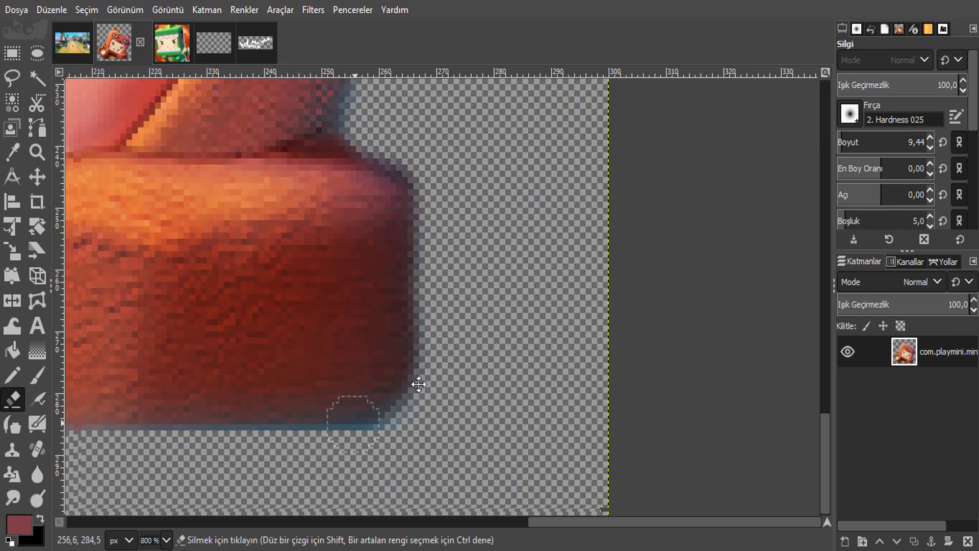
scroll(415, 385, "up", 1)
Step: Draw a path strip along the bear's bottom cut edge
left_click(37, 131)
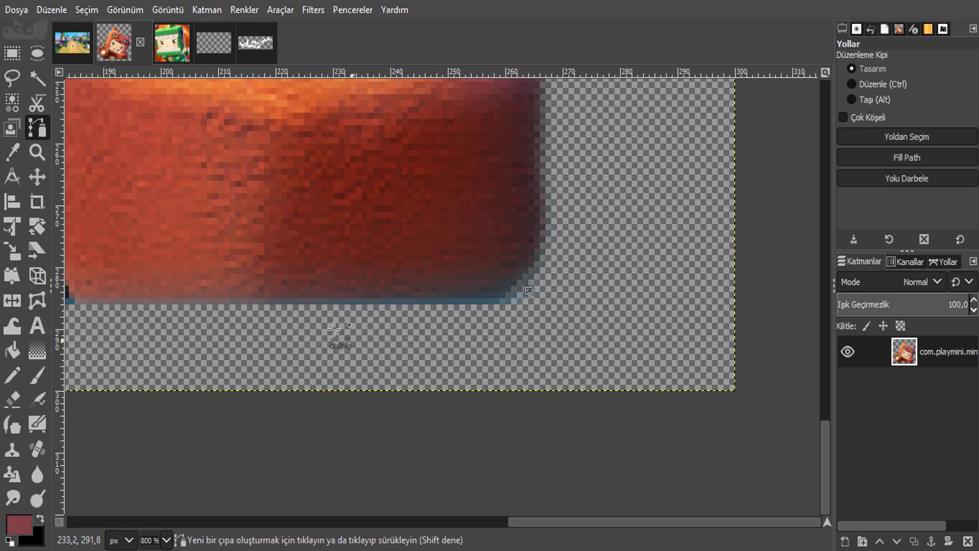
scroll(542, 321, "down", 1)
scroll(546, 356, "down", 1)
scroll(252, 332, "down", 1)
scroll(252, 332, "up", 1)
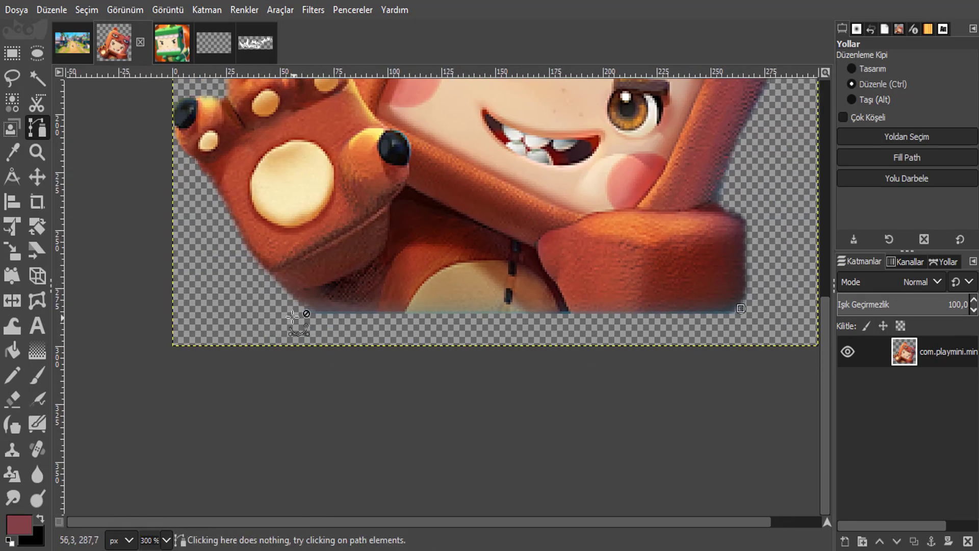
scroll(296, 317, "up", 1)
left_click(317, 304)
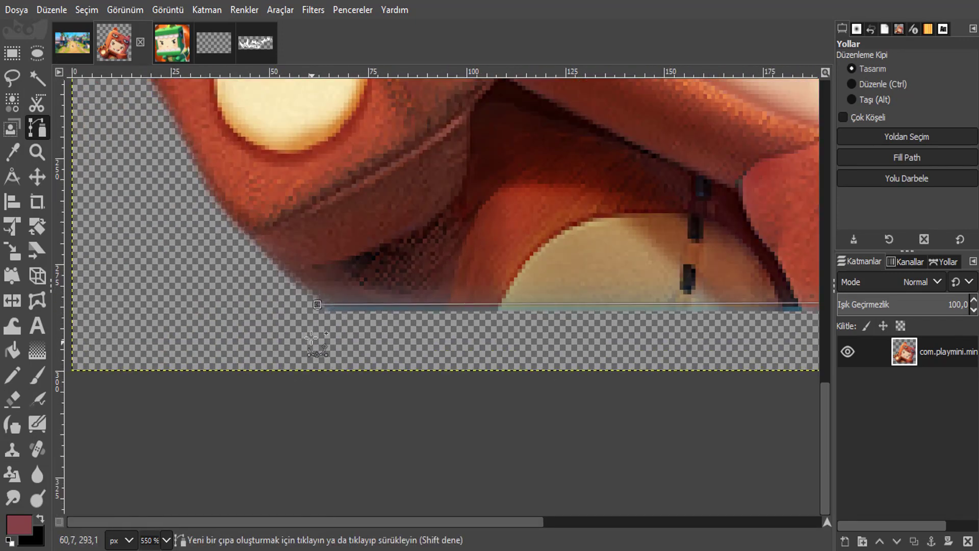
scroll(485, 355, "right", 1)
scroll(657, 355, "right", 3)
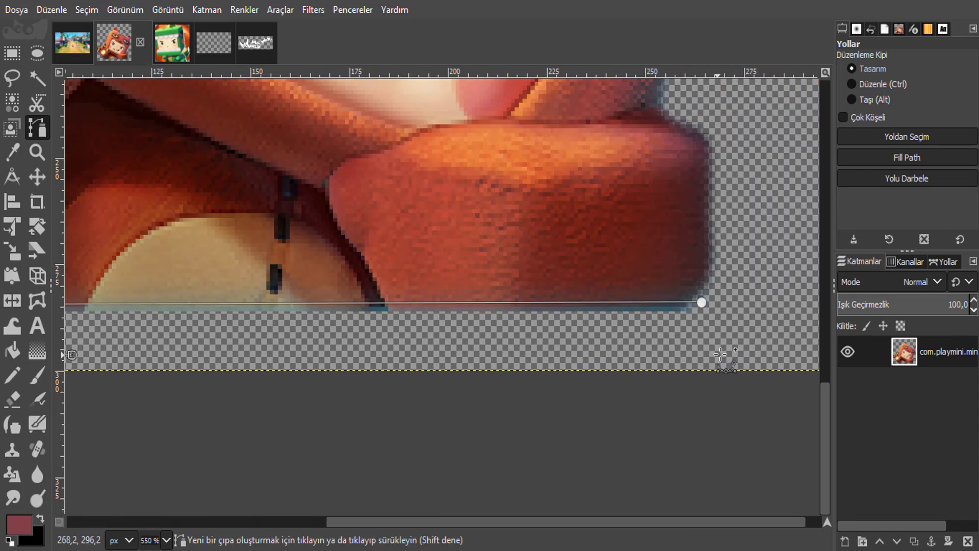
left_click(720, 354)
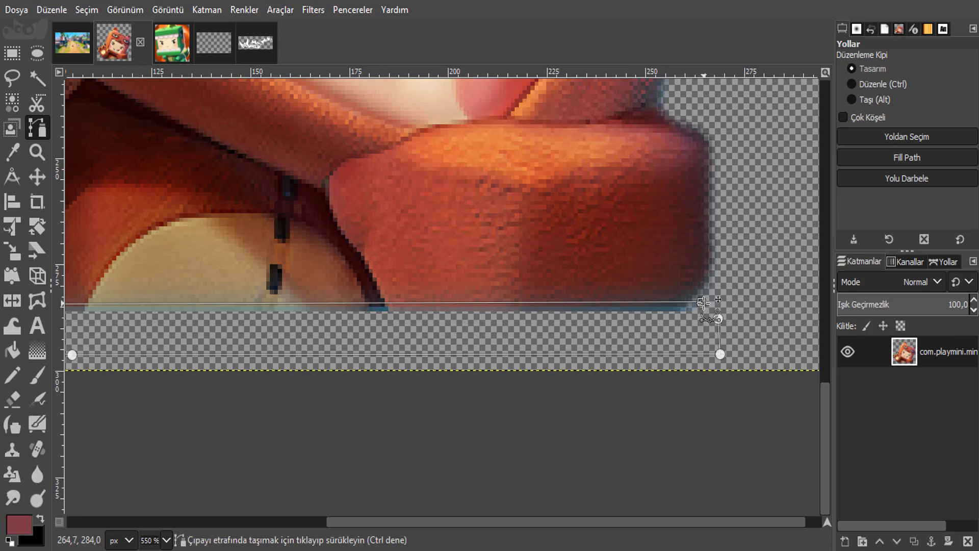
left_click_drag(701, 303, 702, 305)
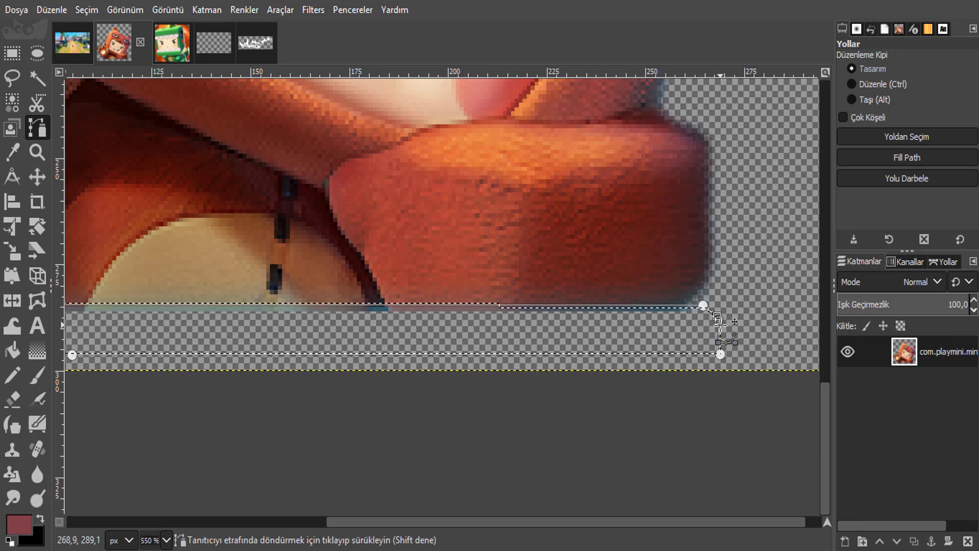
Step: Turn the path into a selection feathered by 4 px
right_click(640, 342)
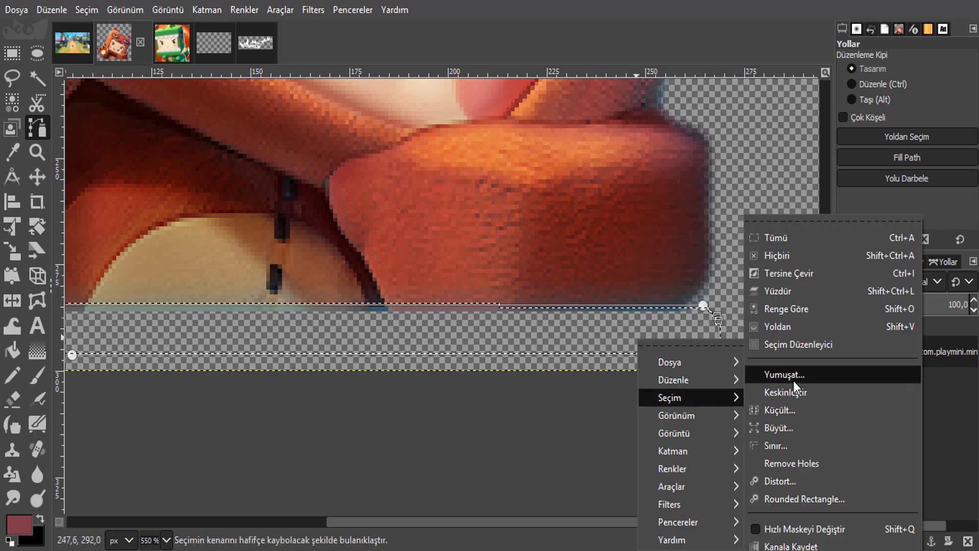
left_click(788, 377)
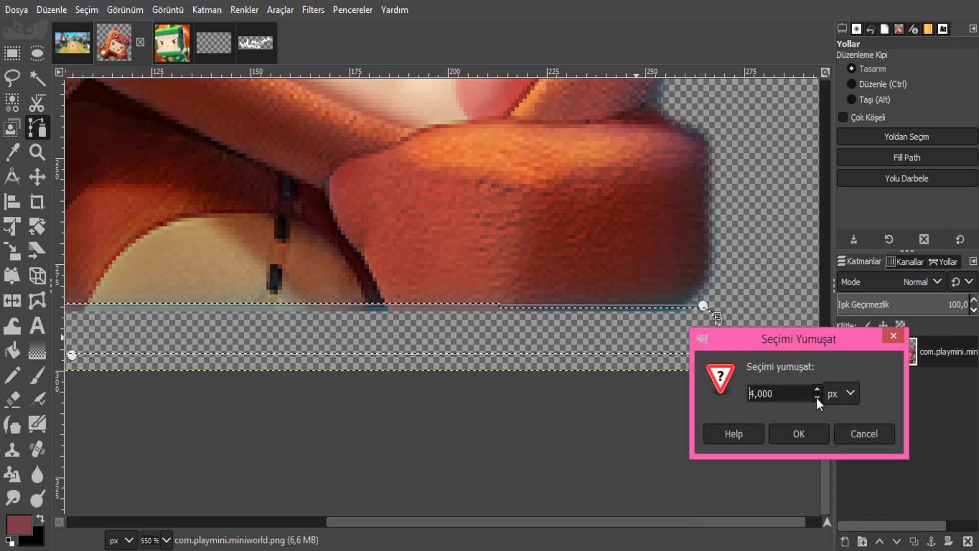
left_click(799, 434)
scroll(502, 389, "down", 1)
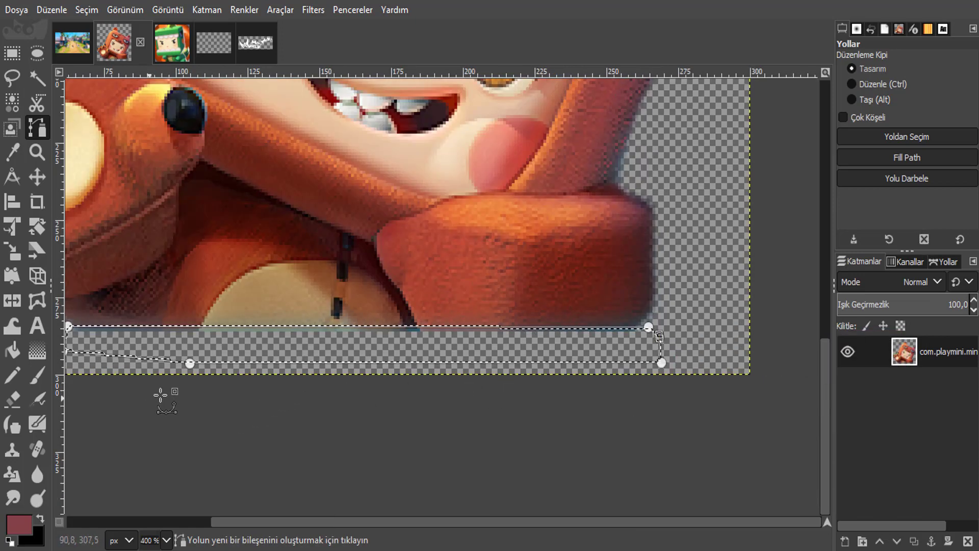
scroll(161, 395, "down", 2)
scroll(282, 368, "left", 3)
Step: Erase the feathered bottom strip with the eraser enlarged to about 106
left_click(12, 399)
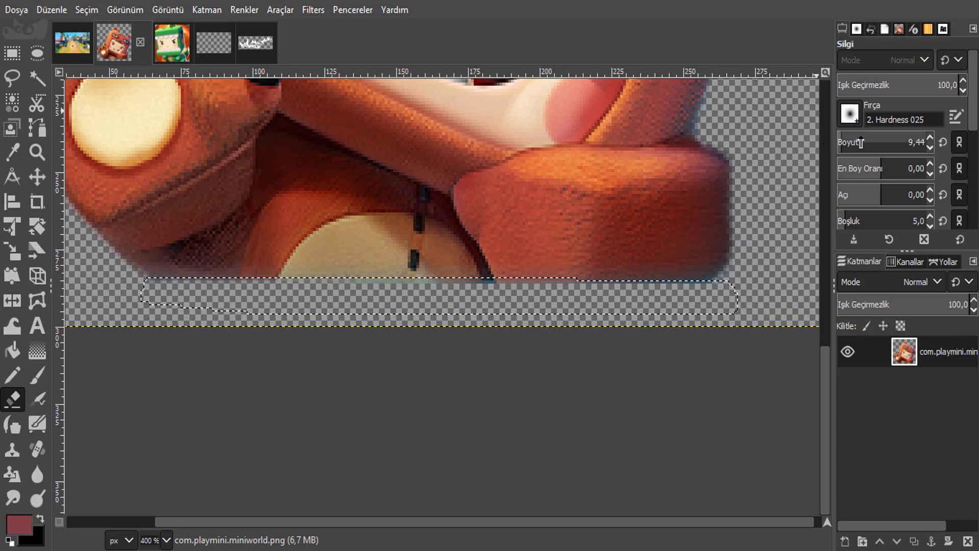
left_click(860, 143)
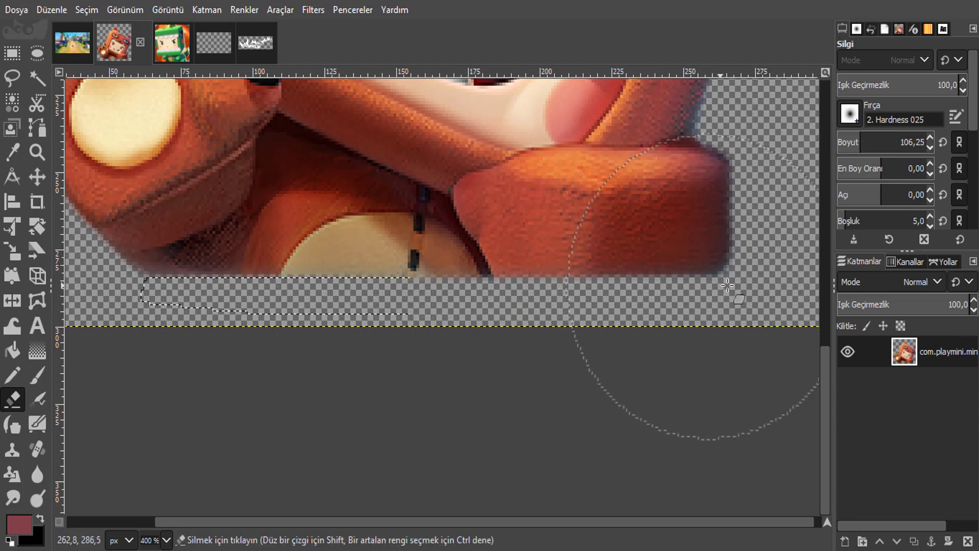
scroll(510, 274, "down", 2, "ctrl")
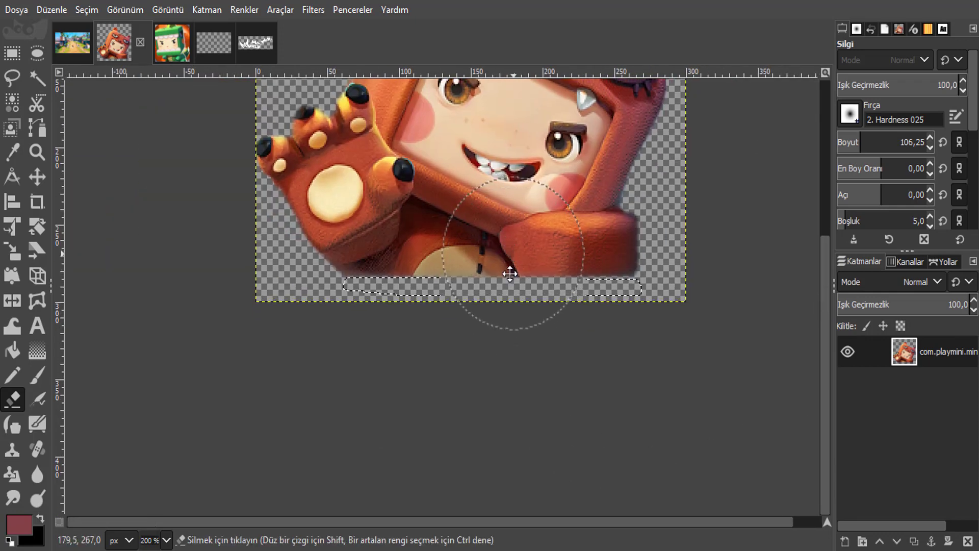
scroll(510, 274, "up", 3)
scroll(448, 403, "down", 1, "ctrl")
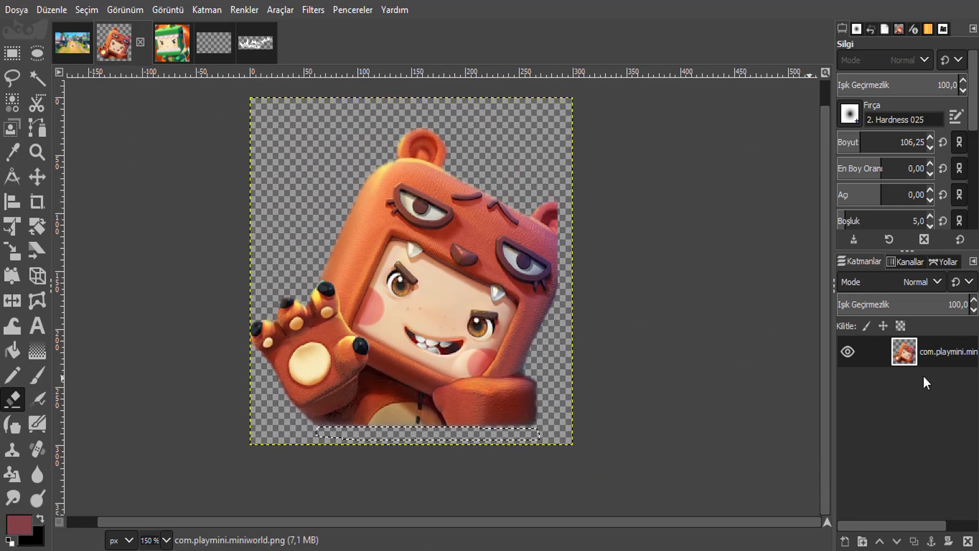
Step: Cut the bear character and paste it into the village scene composition
key("m")
key("ctrl+x")
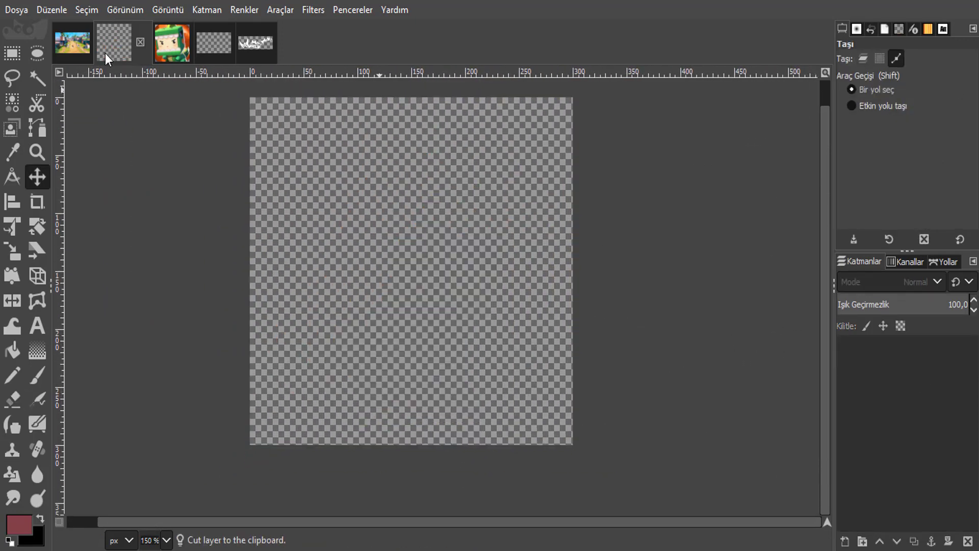
left_click(72, 43)
key("ctrl+v")
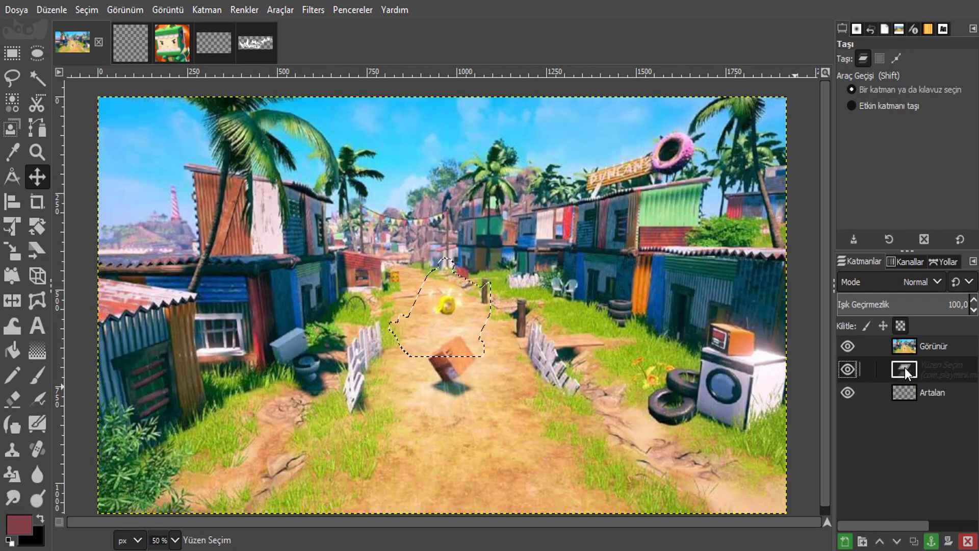
Step: Make the bear its own top layer Görünür #1 above the street, deleting the floating selection
left_click(846, 346)
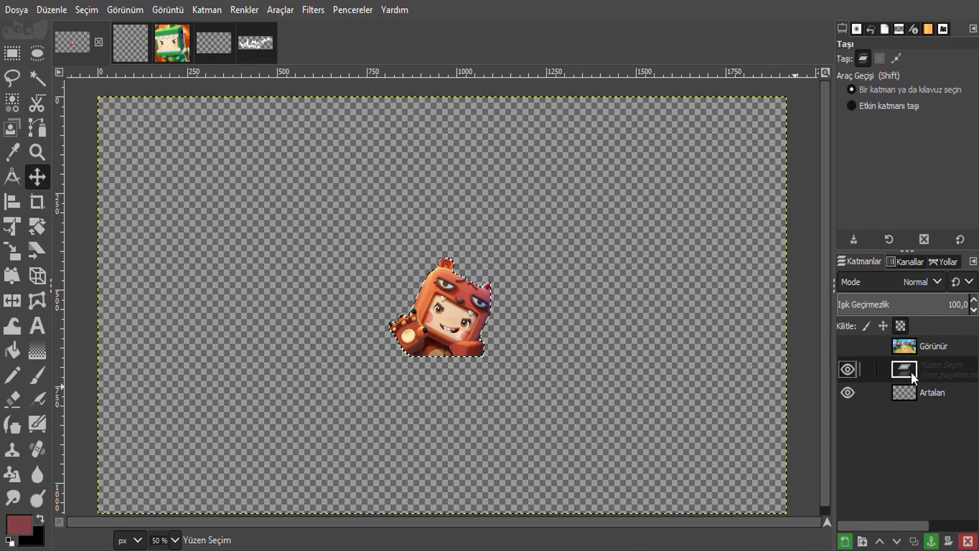
right_click(901, 351)
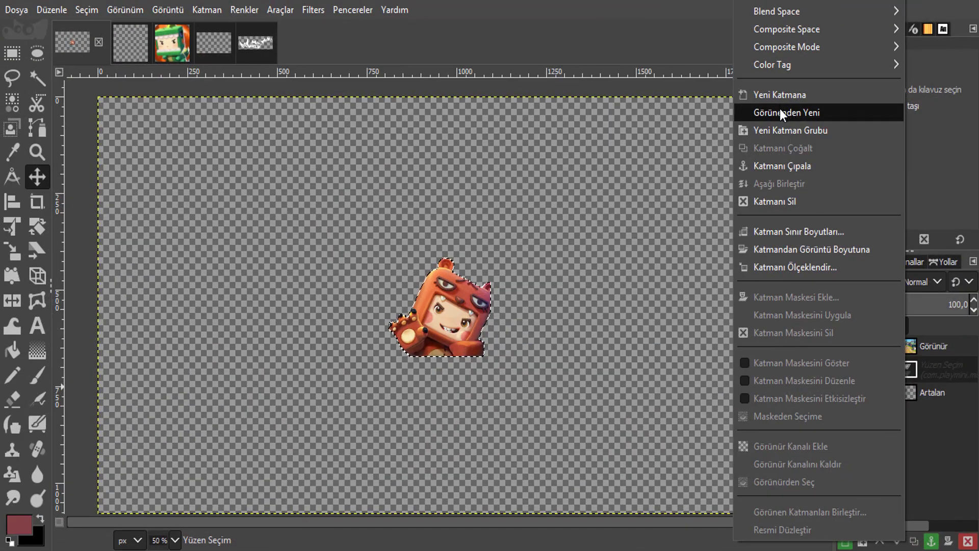
left_click(779, 110)
right_click(911, 384)
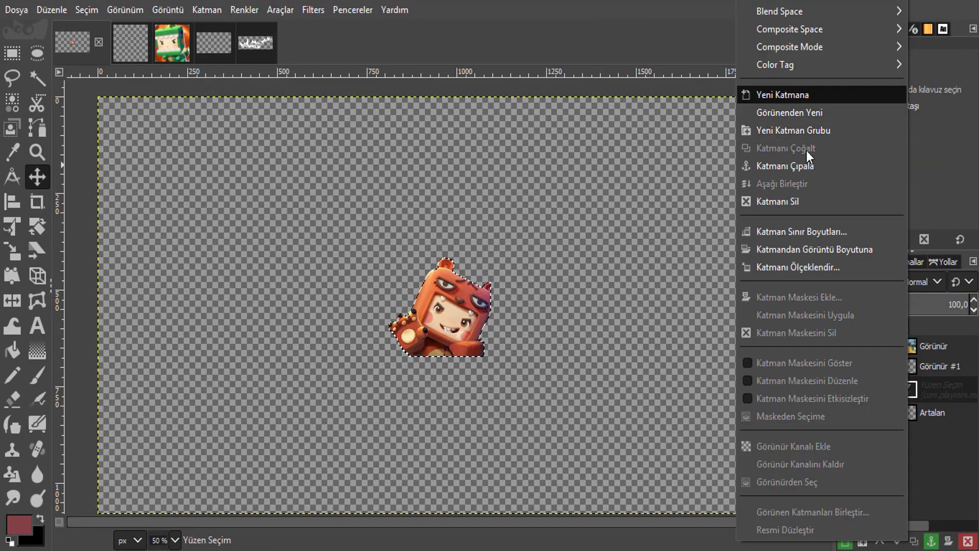
left_click(797, 201)
left_click(906, 367)
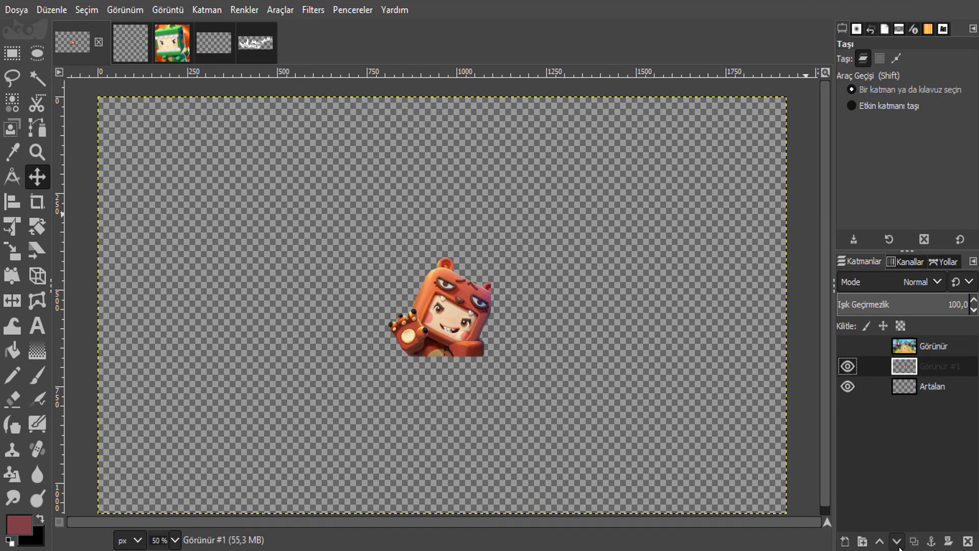
left_click(879, 542)
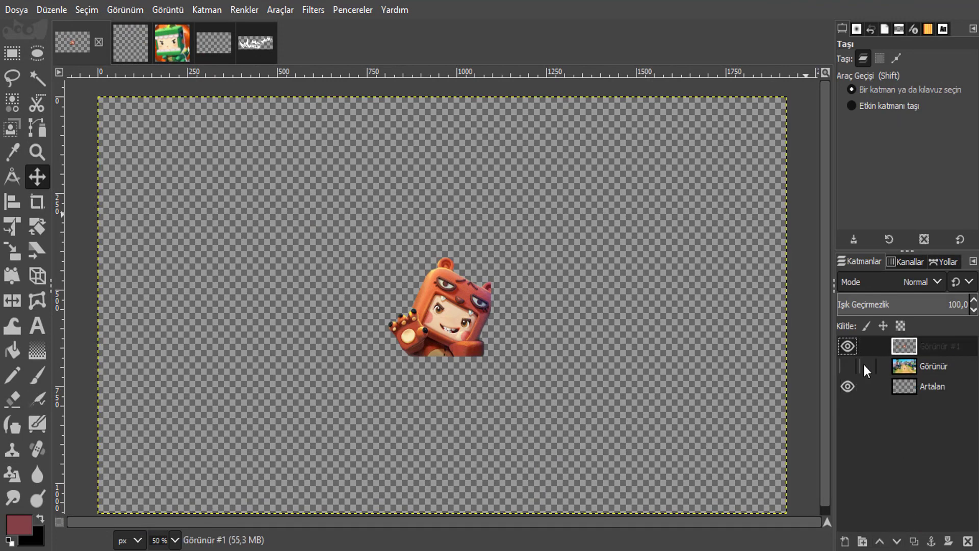
left_click(847, 366)
Step: Try scaling the Görünür #1 bear layer past the canvas, then cancel that attempt
left_click(11, 250)
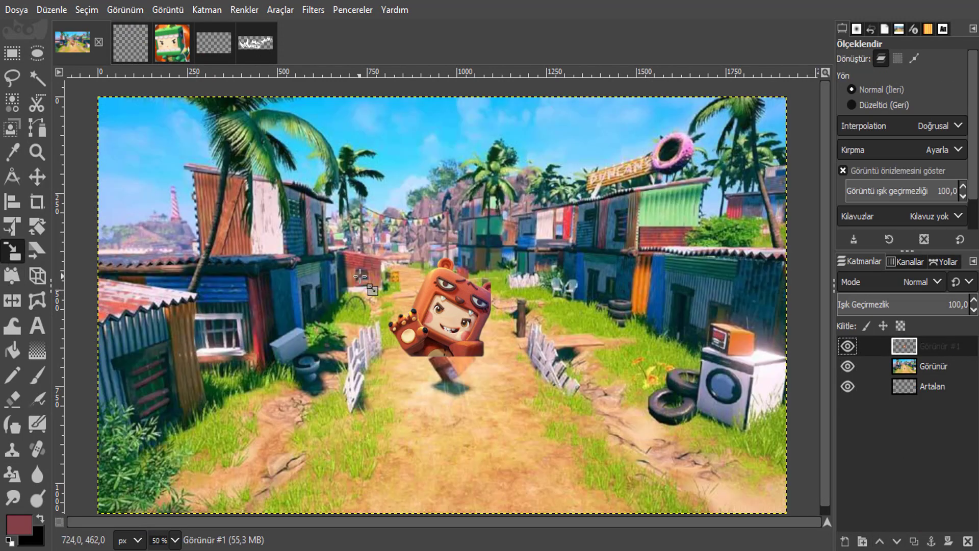
left_click(434, 305)
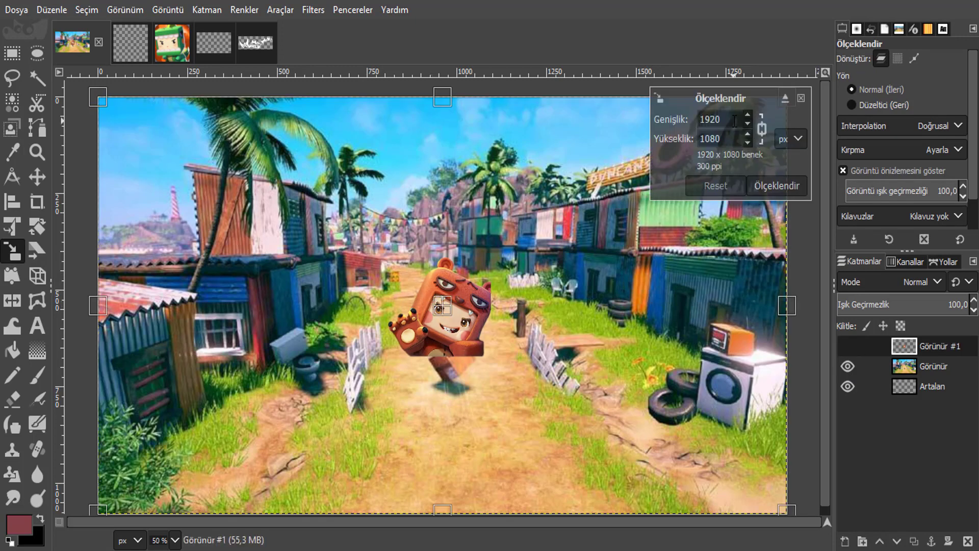
left_click(802, 98)
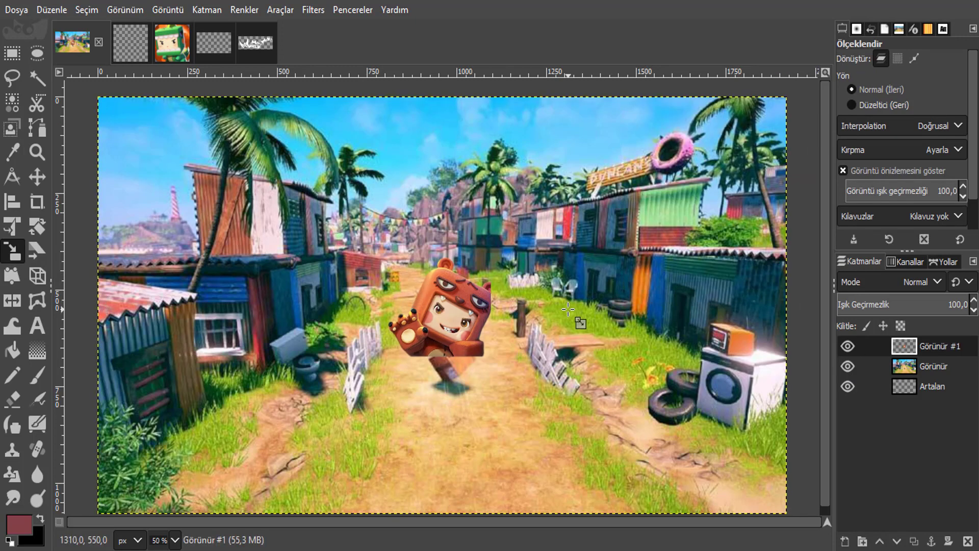
key("minus")
key("minus")
key("minus")
mouse_move(465, 294)
left_mouse_down()
mouse_move(247, 437)
mouse_move(601, 228)
mouse_move(812, 37)
mouse_move(802, 221)
left_mouse_up()
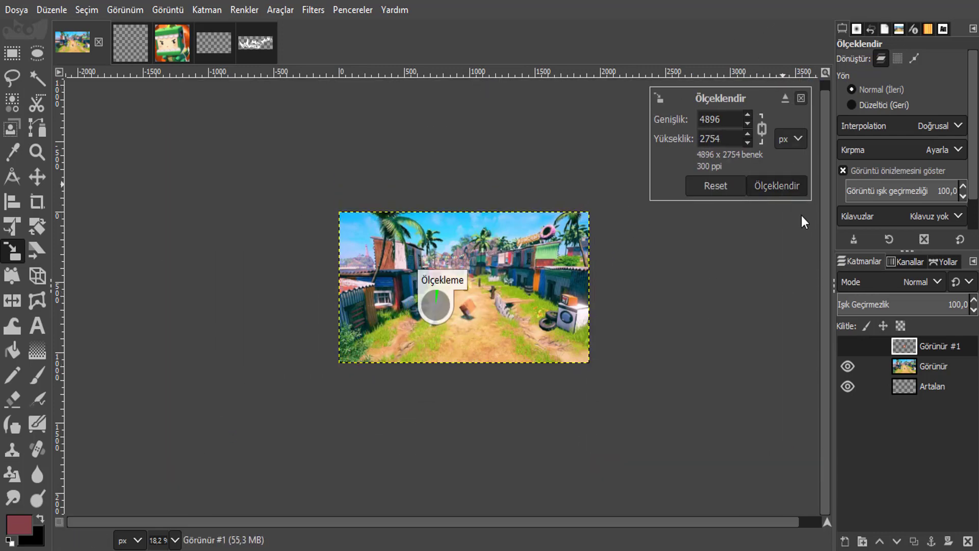
right_click(902, 349)
key("Escape")
Step: Enlarge the bear layer from its corners to fill the scene's right half and apply
left_click(478, 276)
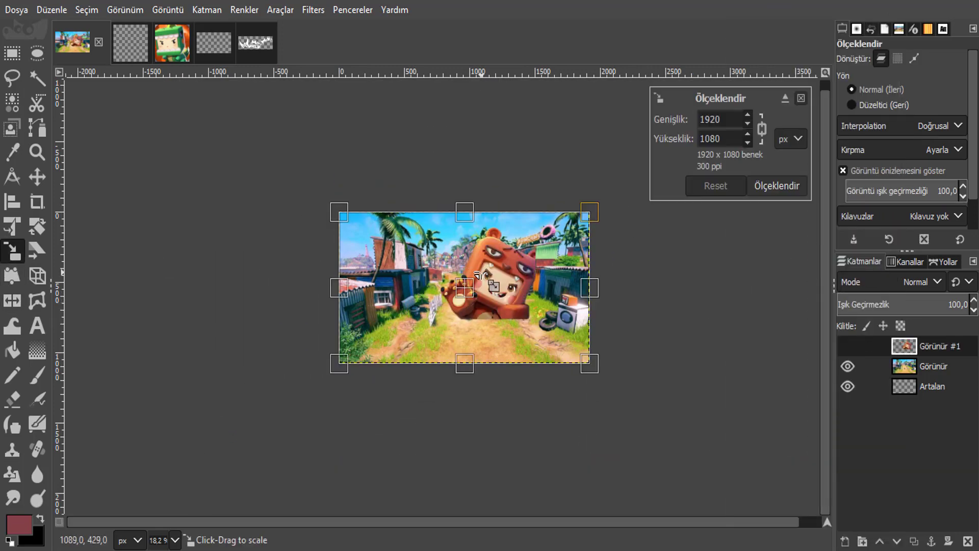
mouse_move(478, 276)
left_mouse_down()
mouse_move(280, 428)
mouse_move(197, 449)
left_mouse_up()
left_click_drag(605, 218, 627, 186)
left_click_drag(417, 323, 472, 321)
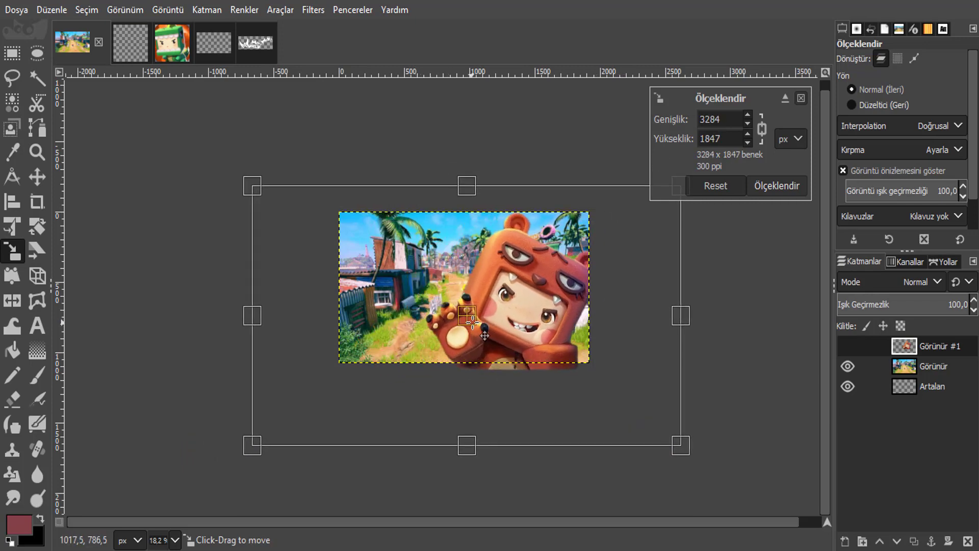
left_click_drag(252, 444, 245, 449)
left_click(772, 186)
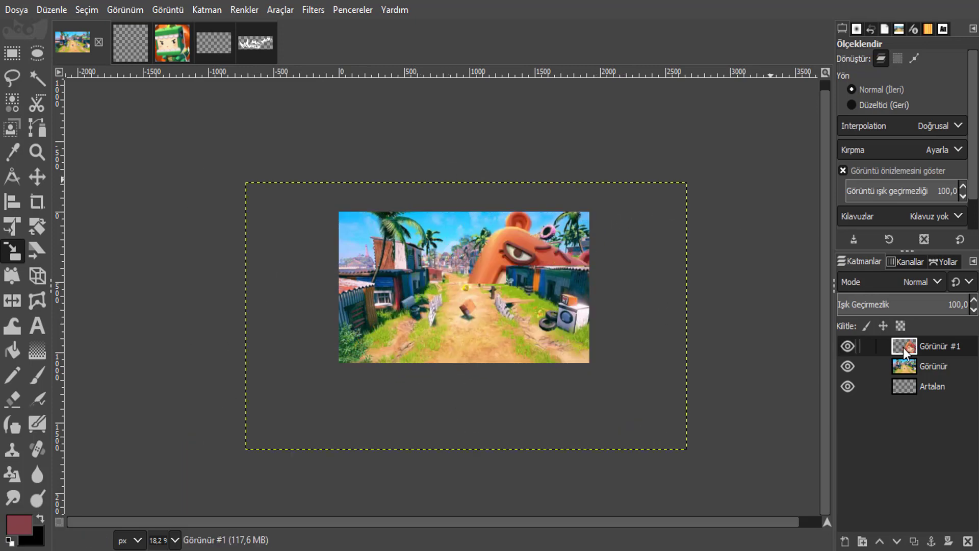
Step: Fit the bear layer to image size, nudge it slightly, and switch to the green character image
right_click(904, 351)
left_click(811, 249)
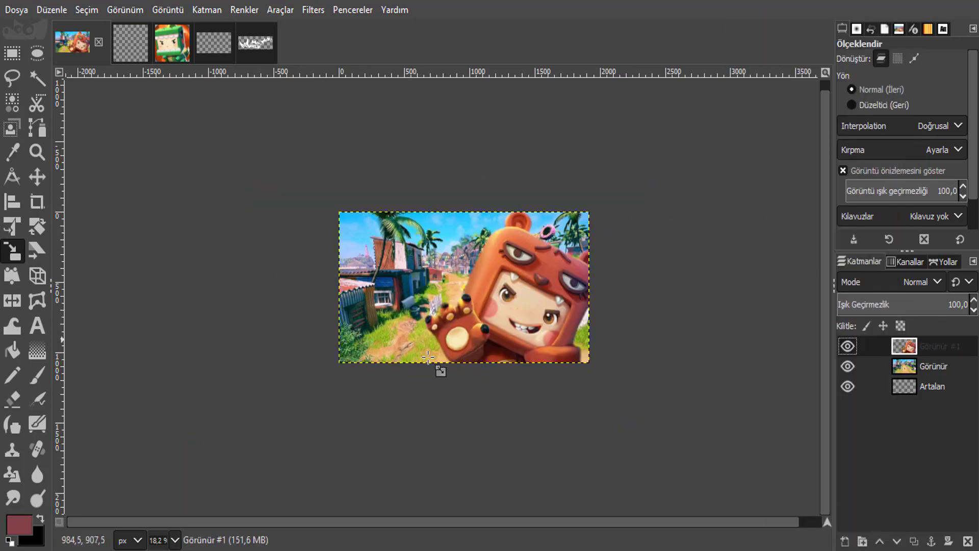
left_click(37, 176)
scroll(459, 285, "up", 2)
scroll(550, 296, "up", 2)
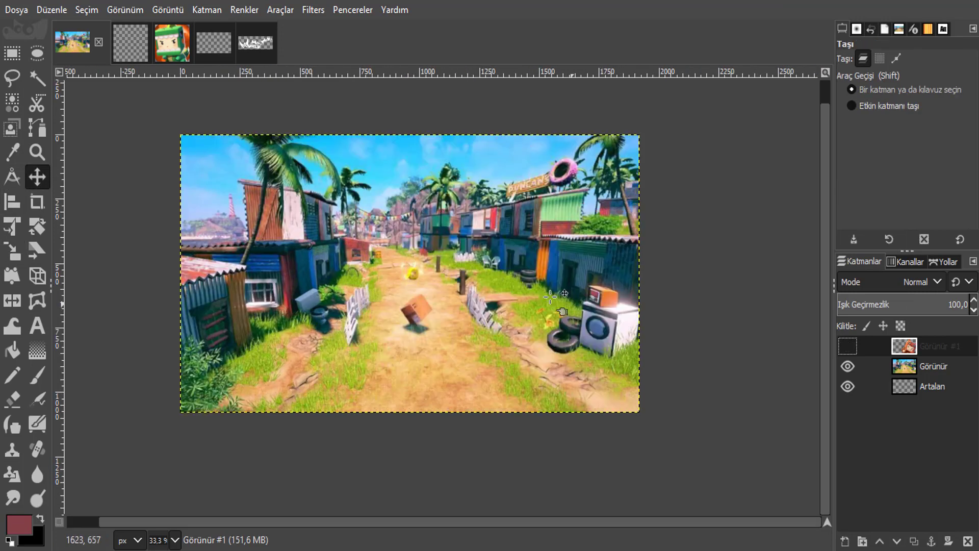
left_click_drag(550, 296, 552, 295)
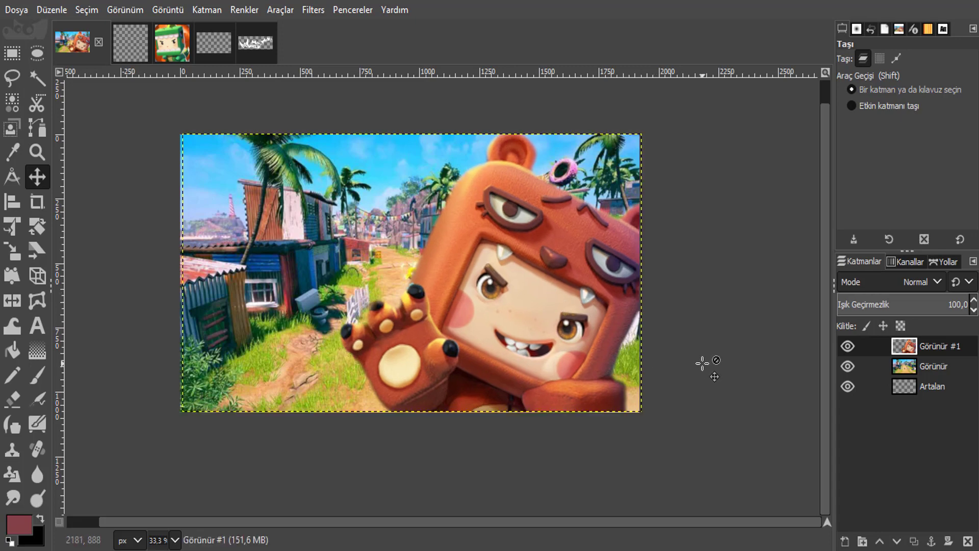
left_click(178, 38)
Step: Cut the logo layer from Wiki.png and return to the thumbnail image
left_click(216, 41)
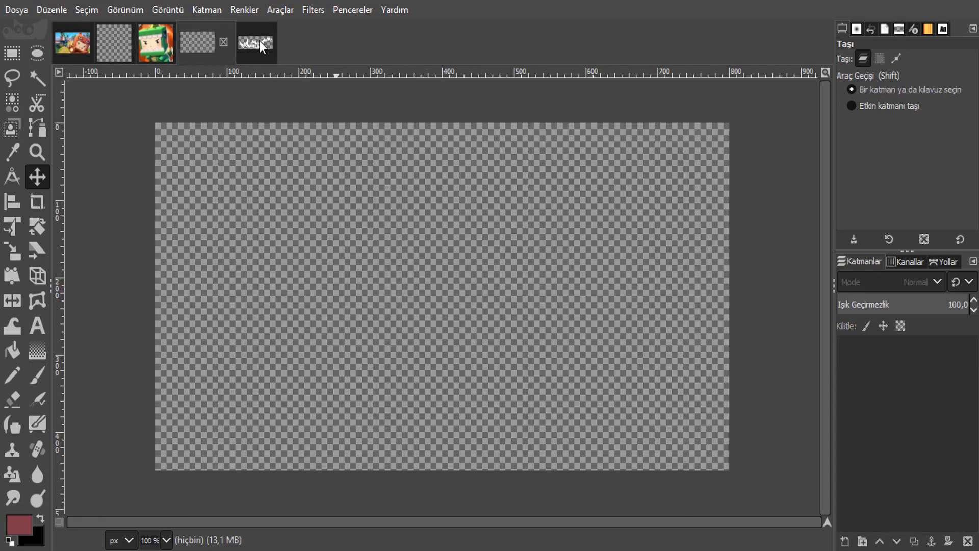
left_click(263, 44)
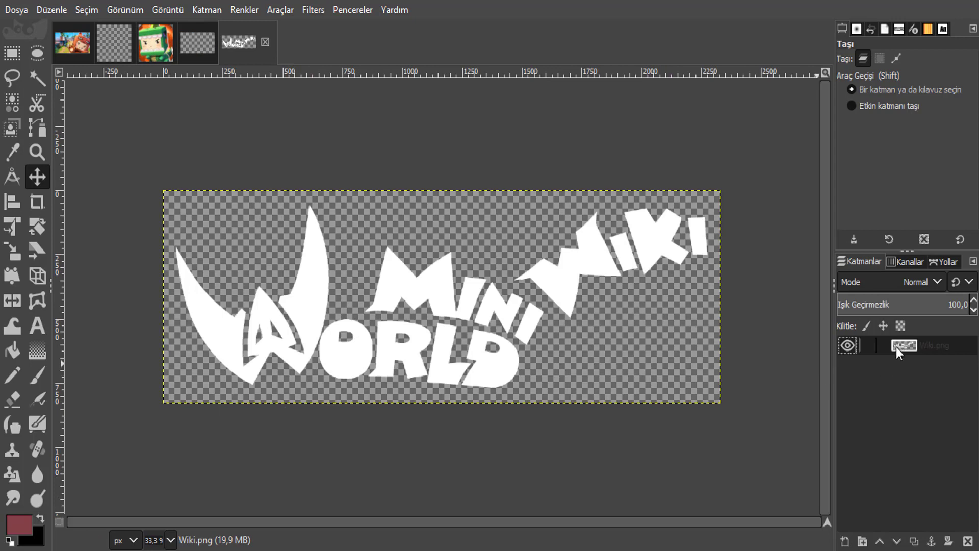
key("ctrl+x")
left_click(71, 39)
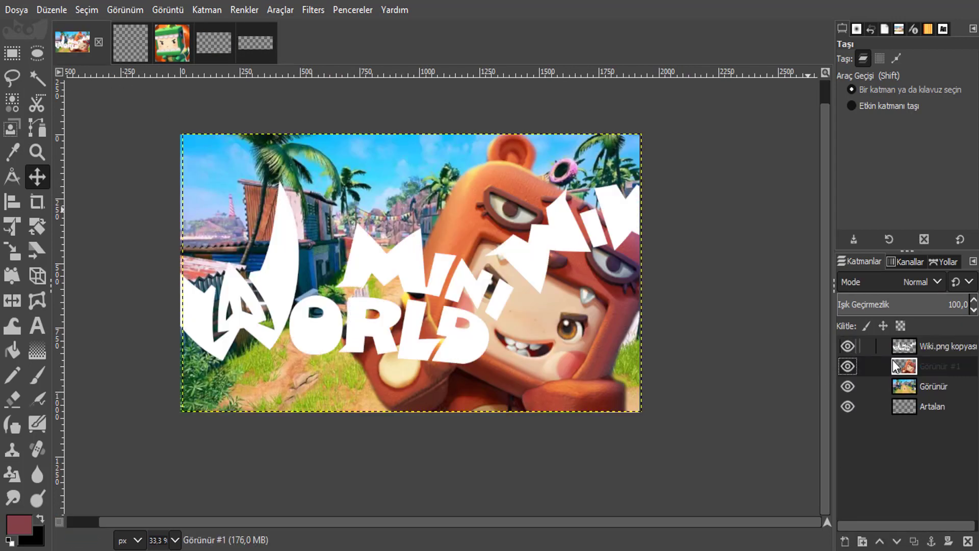
Step: Scale the pasted Wiki.png kopyası logo layer down to about 1733×615
left_click(905, 347)
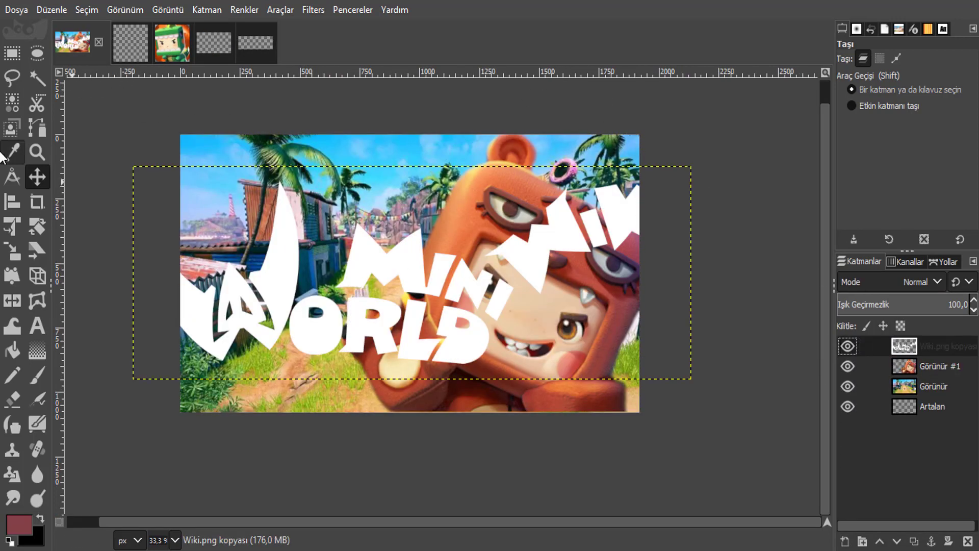
left_click(11, 250)
left_click(280, 269)
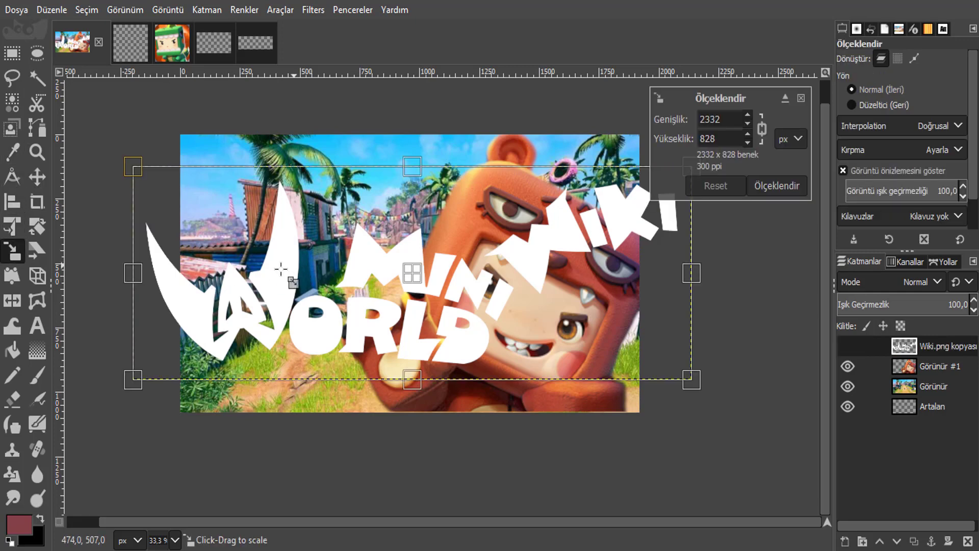
mouse_move(135, 378)
left_mouse_down()
mouse_move(432, 257)
mouse_move(411, 286)
left_mouse_up()
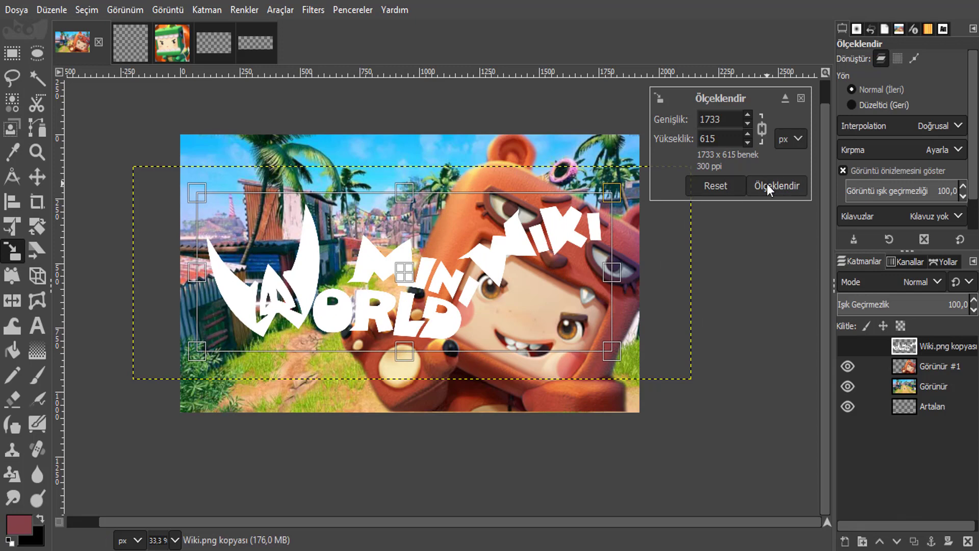
left_click(777, 186)
left_click(13, 399)
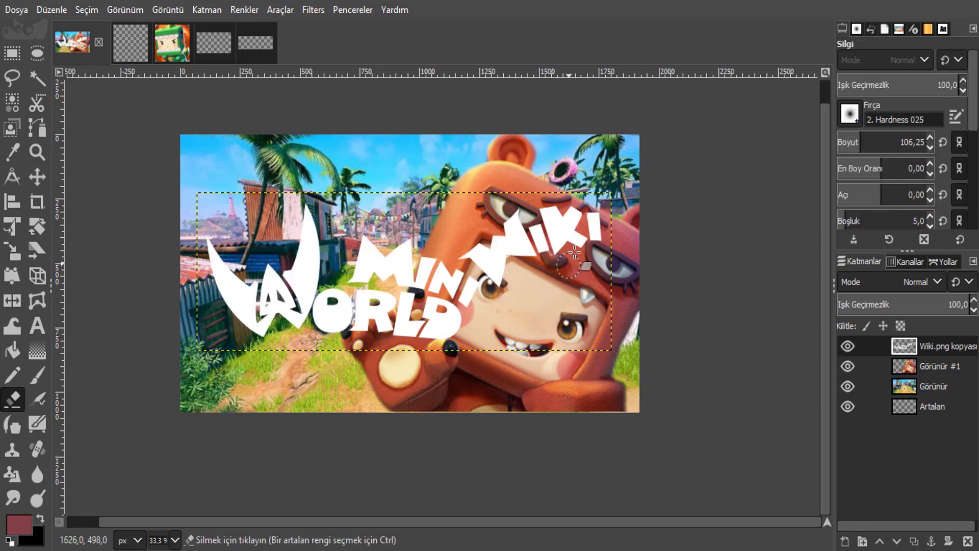
Step: Erase the WIKI letters and widen the MINI WORLD logo to about 1770×629
mouse_move(574, 252)
left_mouse_down()
mouse_move(551, 216)
mouse_move(502, 253)
left_mouse_up()
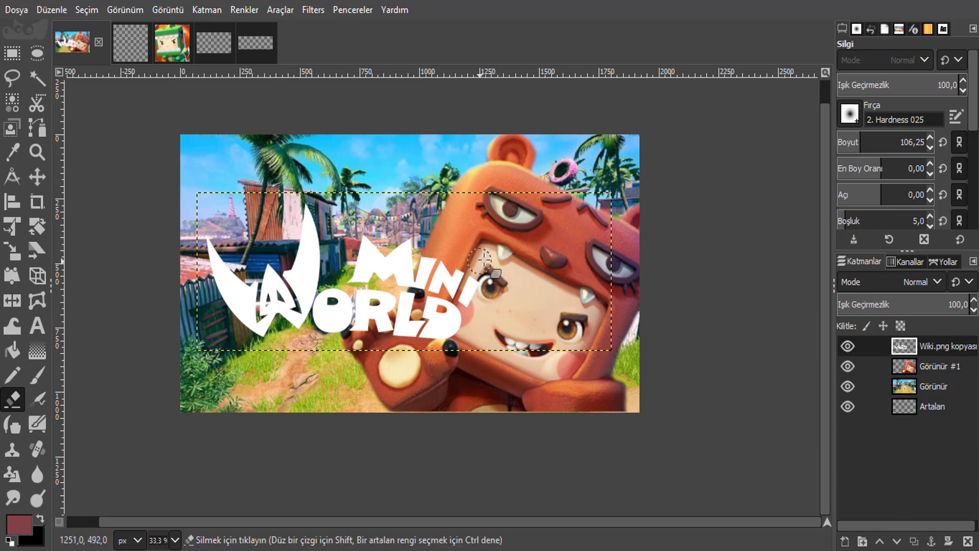
left_click(12, 251)
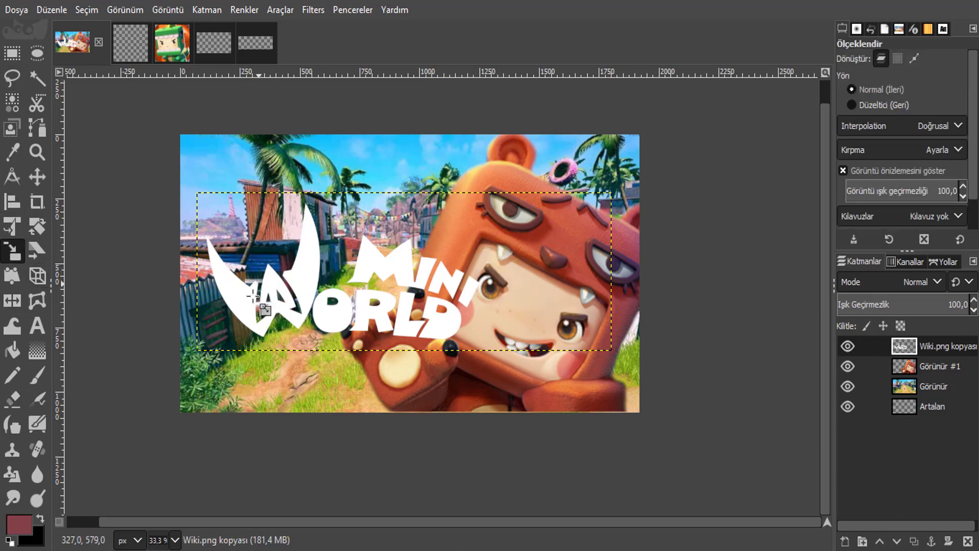
left_click_drag(254, 295, 195, 386)
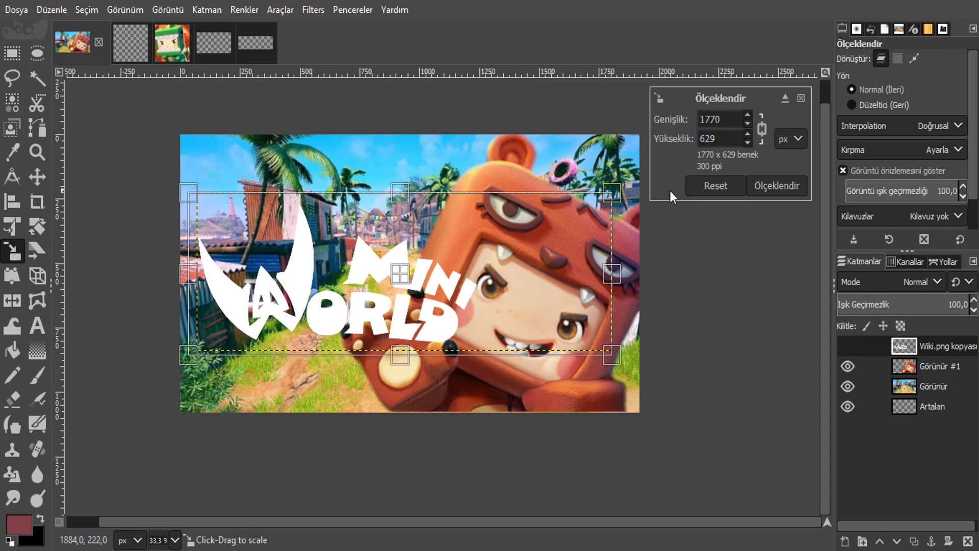
left_click(776, 186)
key("shift+r")
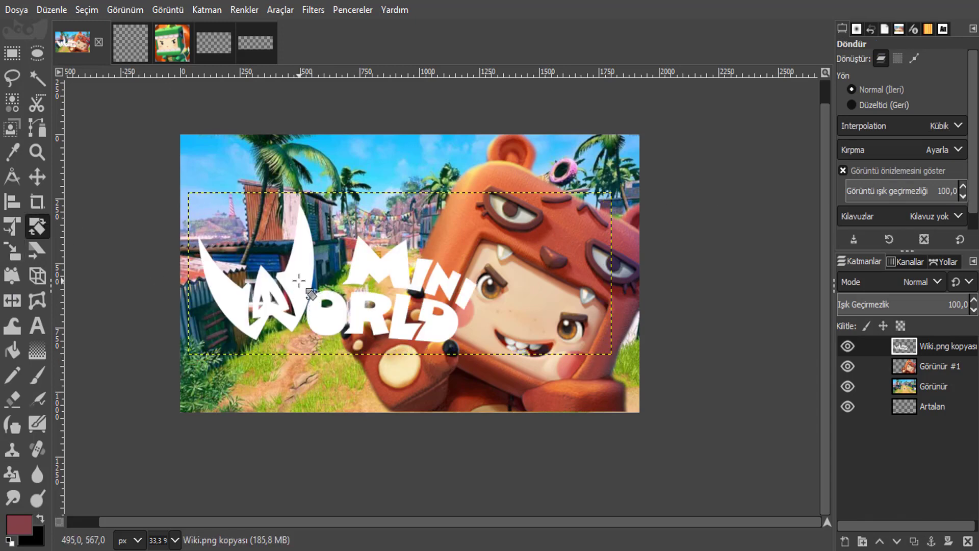
Step: Rotate the logo about -18.67° and move it toward the top-left
left_click(299, 280)
left_click_drag(539, 286, 734, 224)
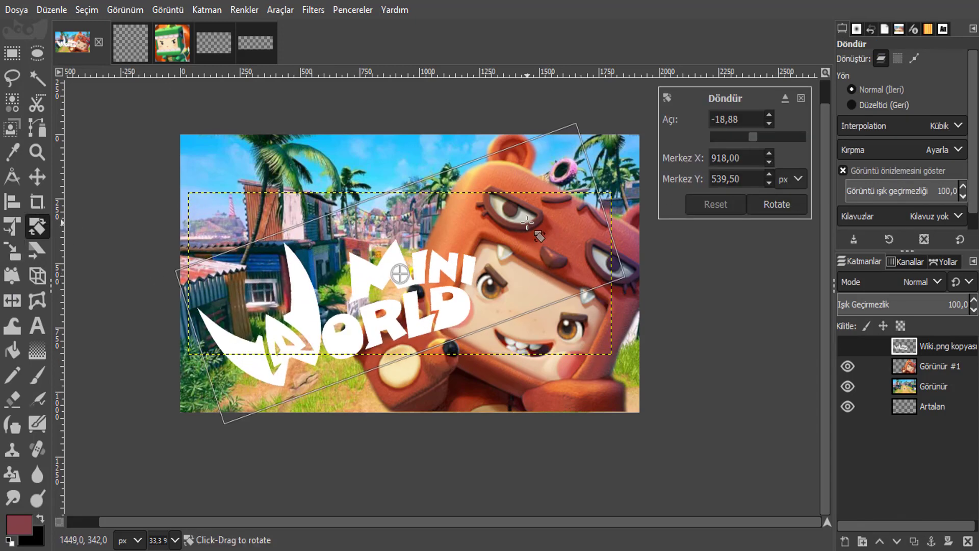
left_click(782, 210)
left_click(37, 177)
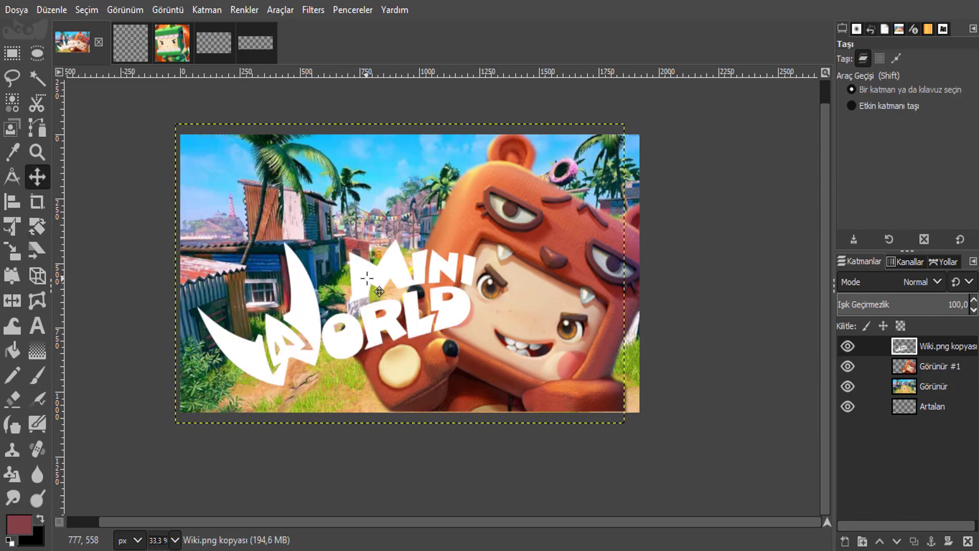
mouse_move(366, 278)
left_mouse_down()
mouse_move(332, 184)
mouse_move(351, 170)
left_mouse_up()
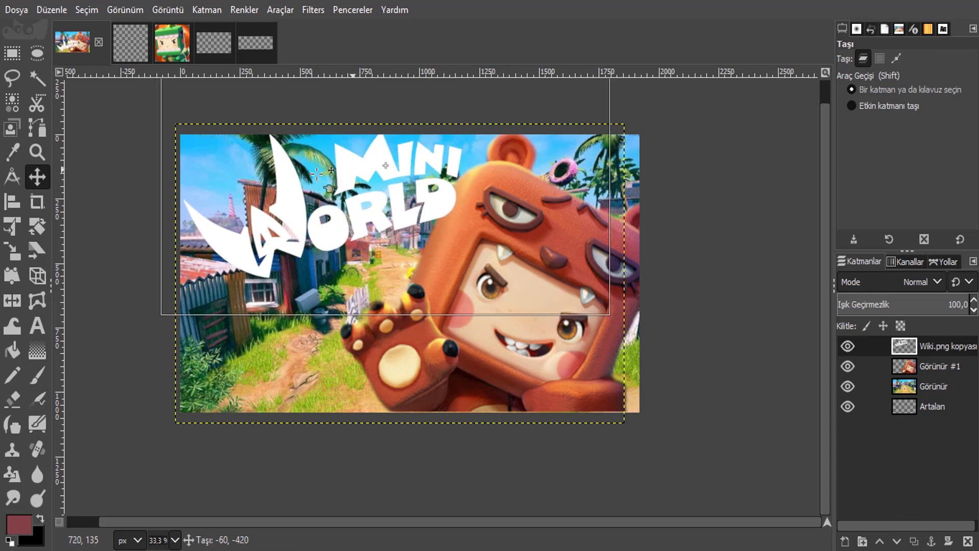
Step: Shrink the logo to about 1770×1095 and nudge it slightly down and left
left_click(14, 249)
left_click(295, 211)
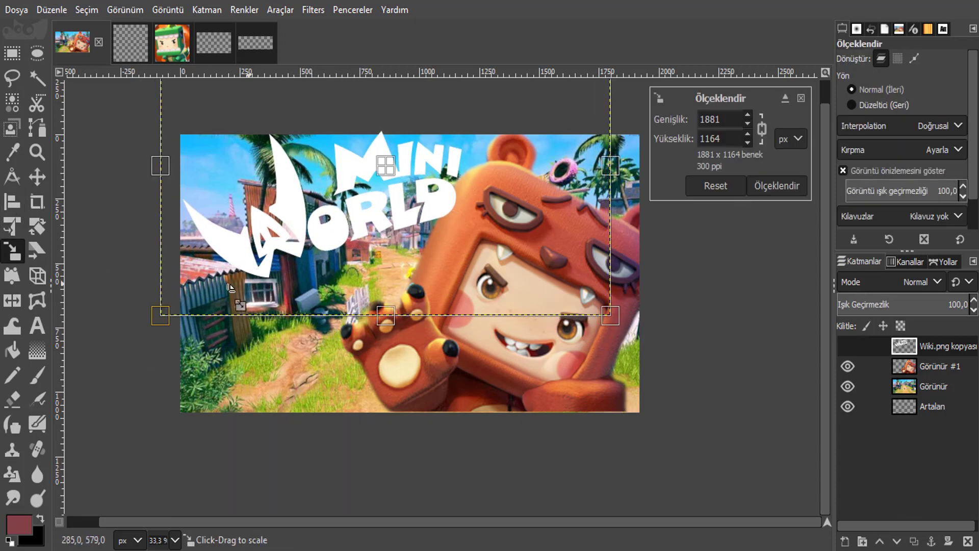
left_click_drag(155, 314, 202, 287)
left_click(777, 186)
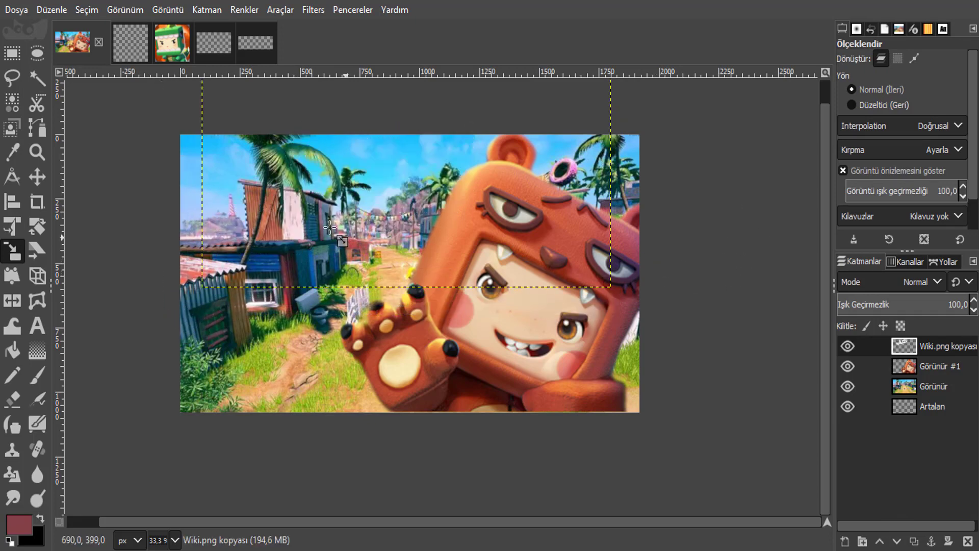
key("m")
left_click_drag(387, 154, 372, 163)
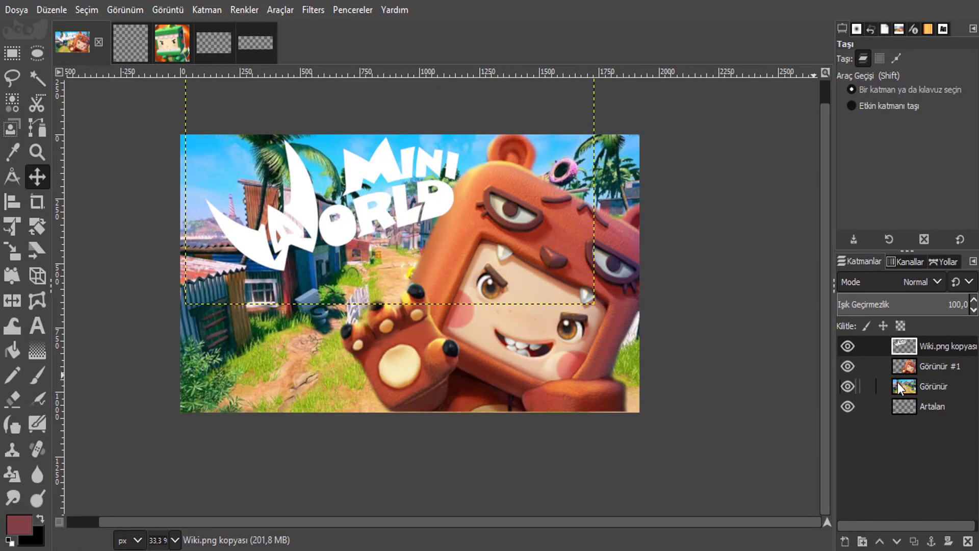
Step: Open Gaussian Blur on the Görünür background layer and start raising the blur size
left_click(897, 384)
right_click(222, 152)
mouse_move(271, 316)
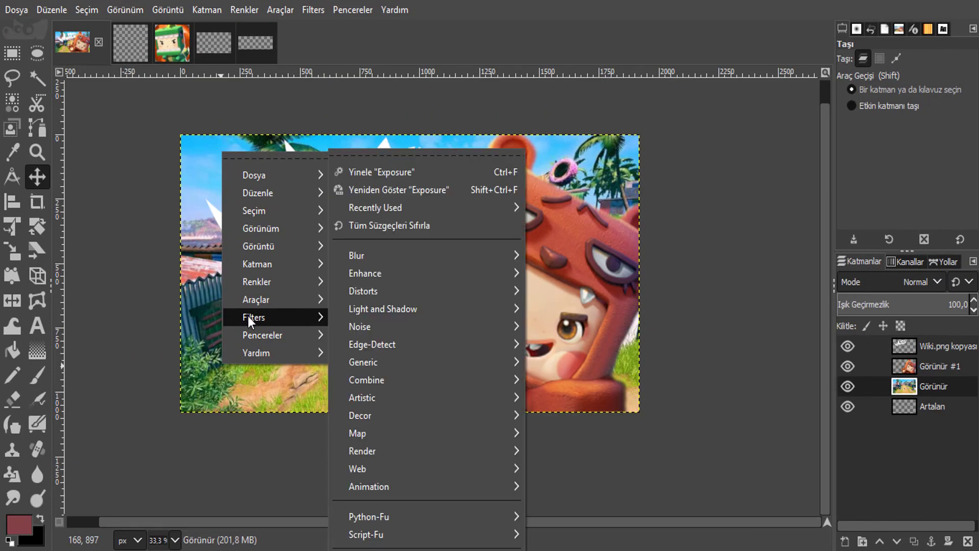
left_click(601, 258)
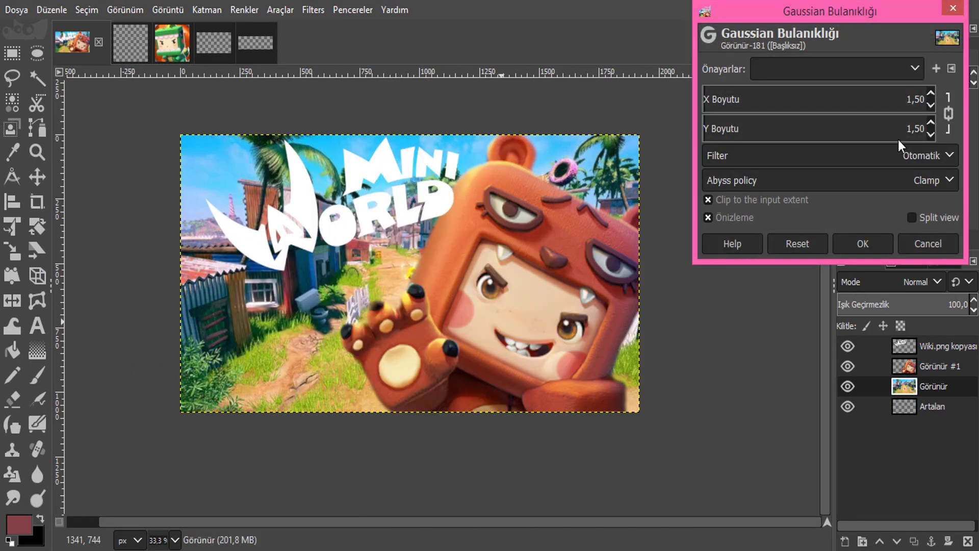
left_click_drag(724, 104, 866, 103)
scroll(211, 359, "down", 2, "ctrl")
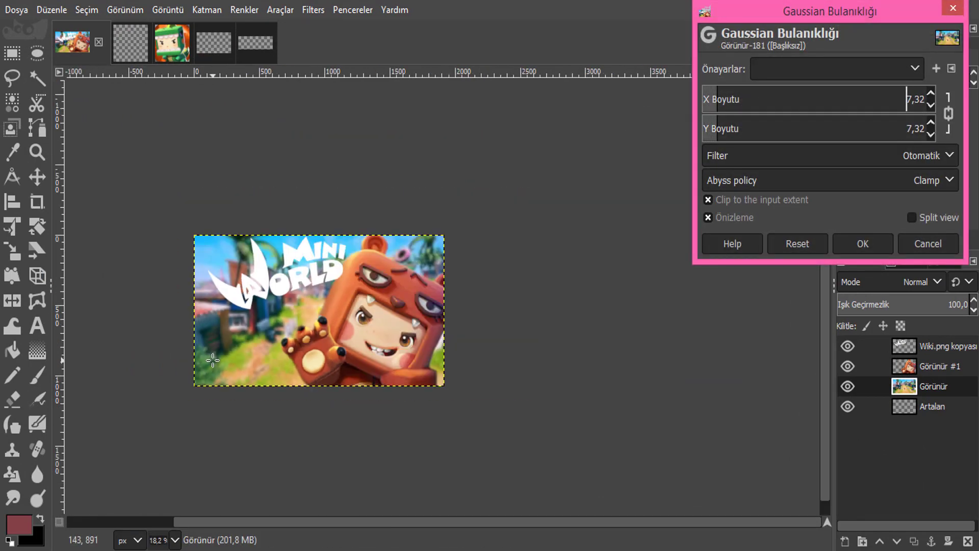
scroll(212, 360, "up", 1, "ctrl")
mouse_move(721, 102)
left_mouse_down()
mouse_move(739, 105)
mouse_move(730, 106)
left_mouse_up()
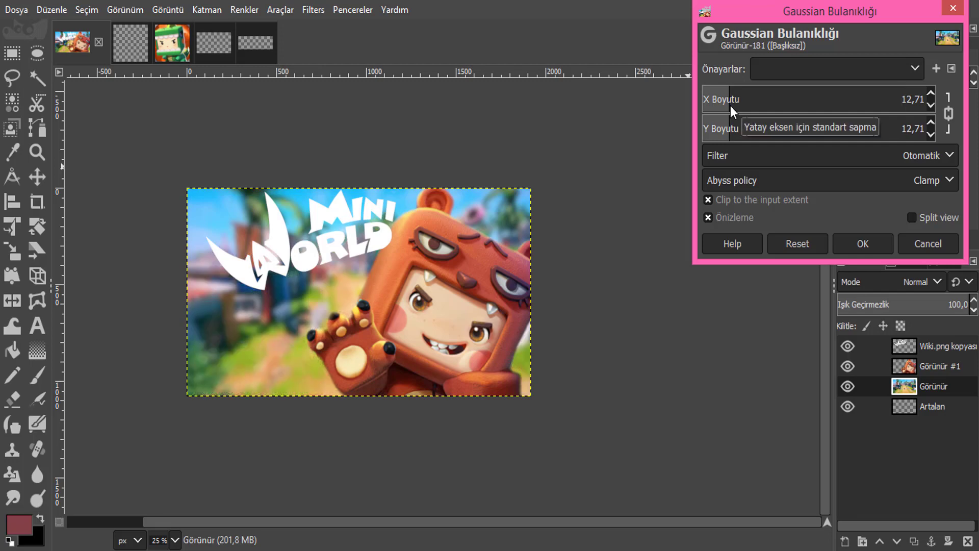
Step: Set the Gaussian blur size to 16,23 and apply it to the background
left_click_drag(730, 105, 737, 103)
scroll(422, 289, "down", 2, "ctrl")
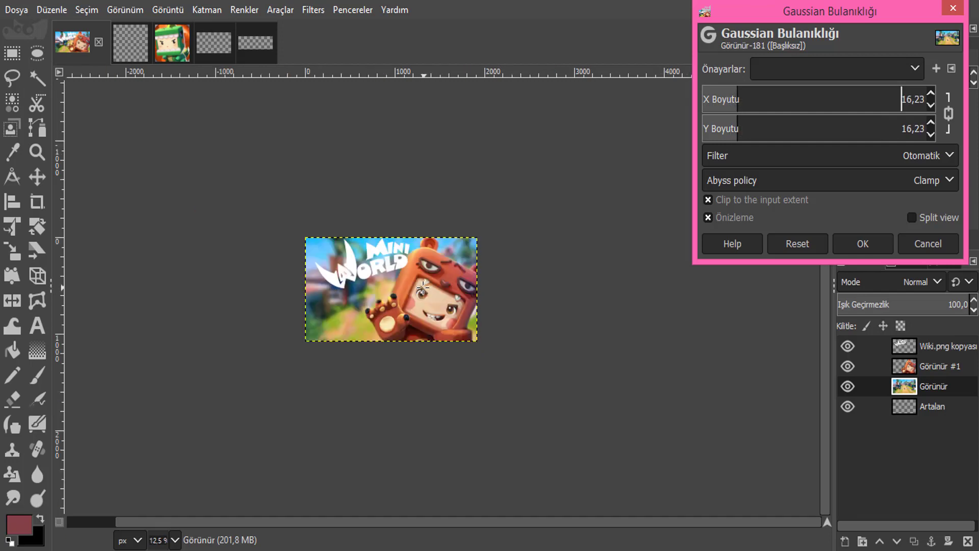
scroll(401, 298, "down", 1, "ctrl")
scroll(397, 298, "up", 2, "ctrl")
scroll(395, 297, "up", 1, "ctrl")
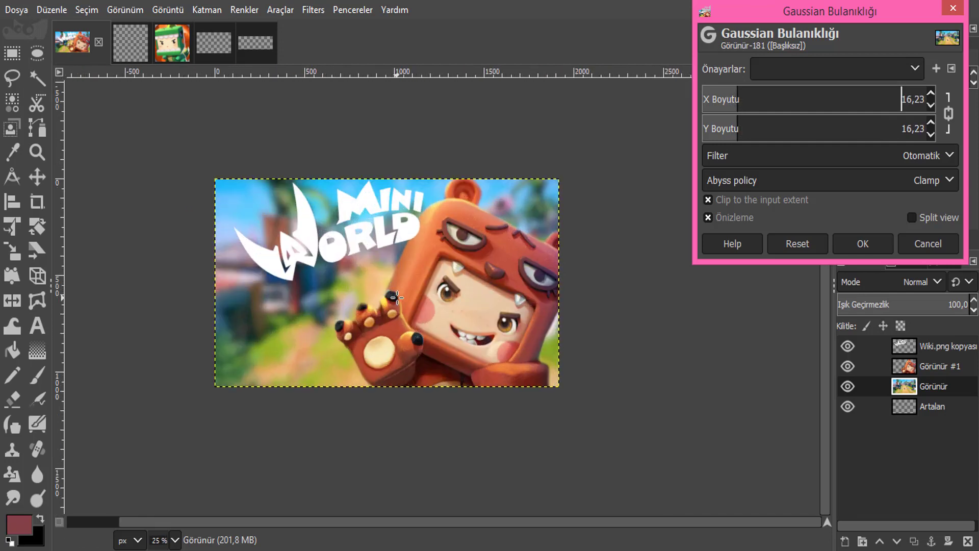
scroll(394, 296, "down", 1, "ctrl")
scroll(393, 297, "up", 2, "ctrl")
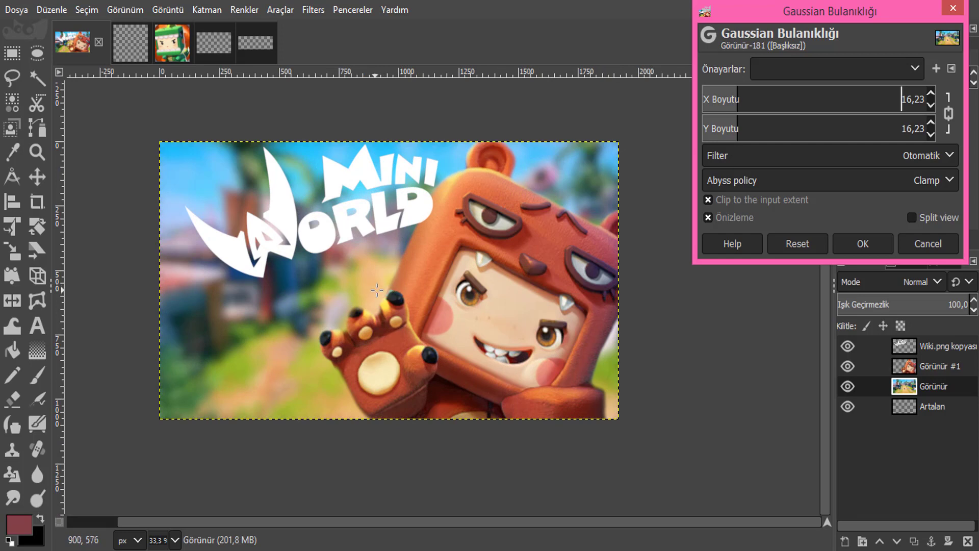
left_click(862, 243)
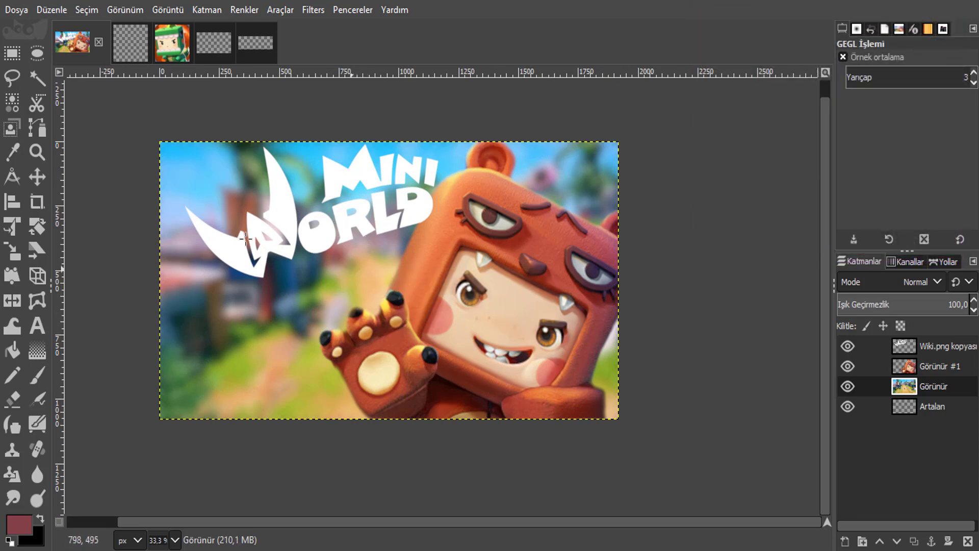
left_click(37, 177)
Step: Open Exposure on the Görünür background layer and try exposure about -0,209
mouse_move(338, 283)
left_mouse_down()
mouse_move(395, 287)
mouse_move(382, 282)
left_mouse_up()
left_click(907, 365)
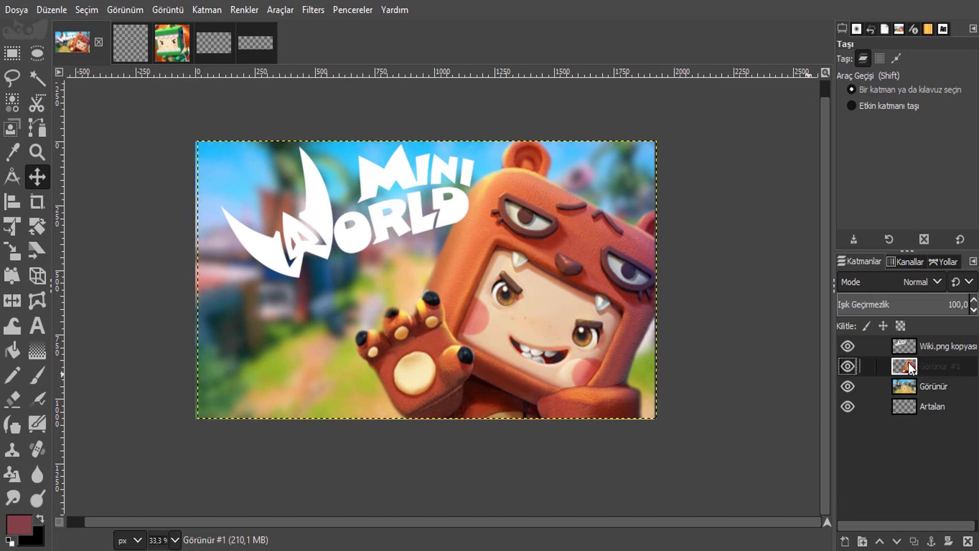
left_click(903, 385)
right_click(252, 352)
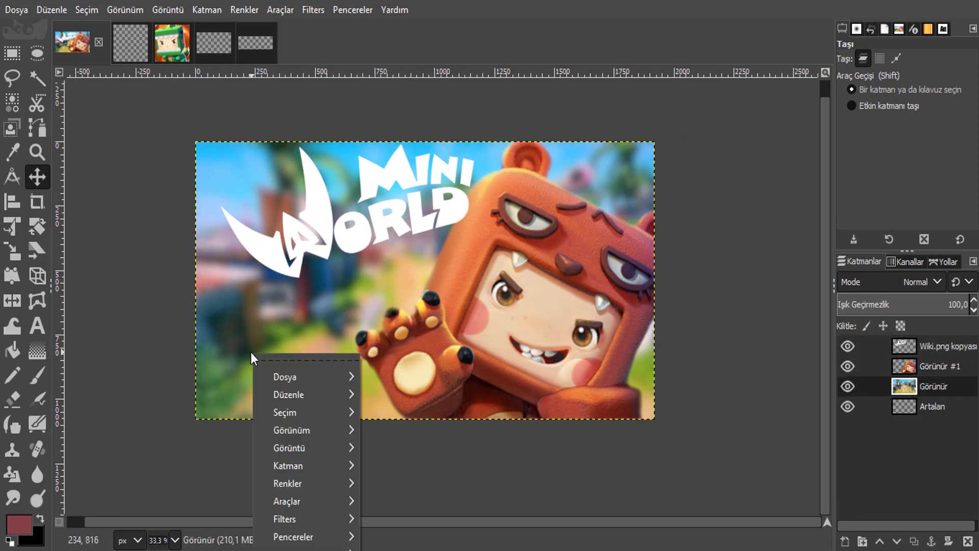
mouse_move(302, 482)
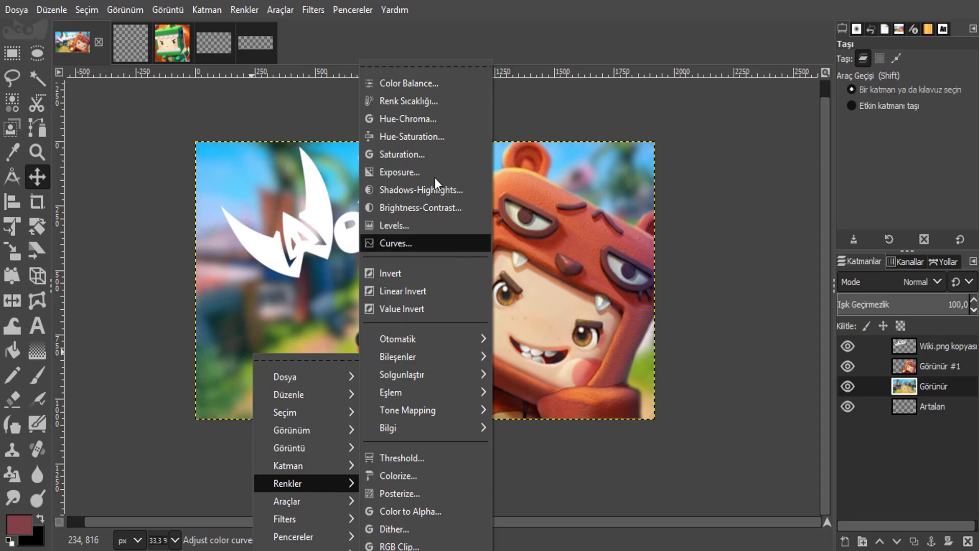
left_click(427, 168)
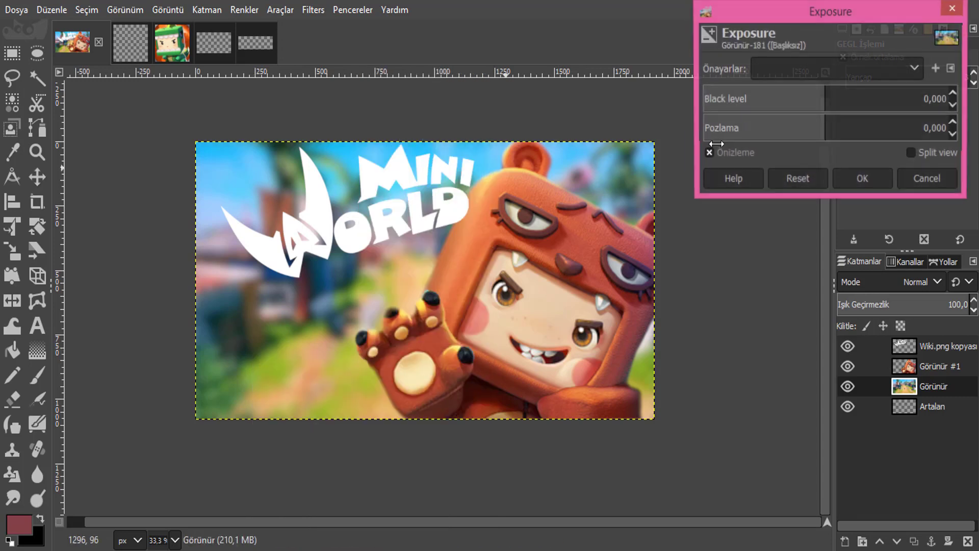
left_click(826, 107)
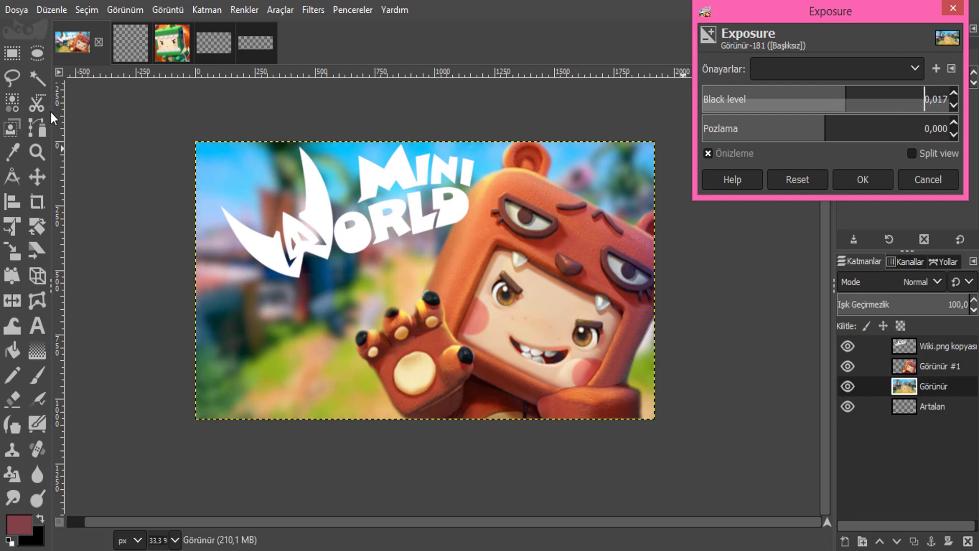
left_click_drag(826, 136, 774, 142)
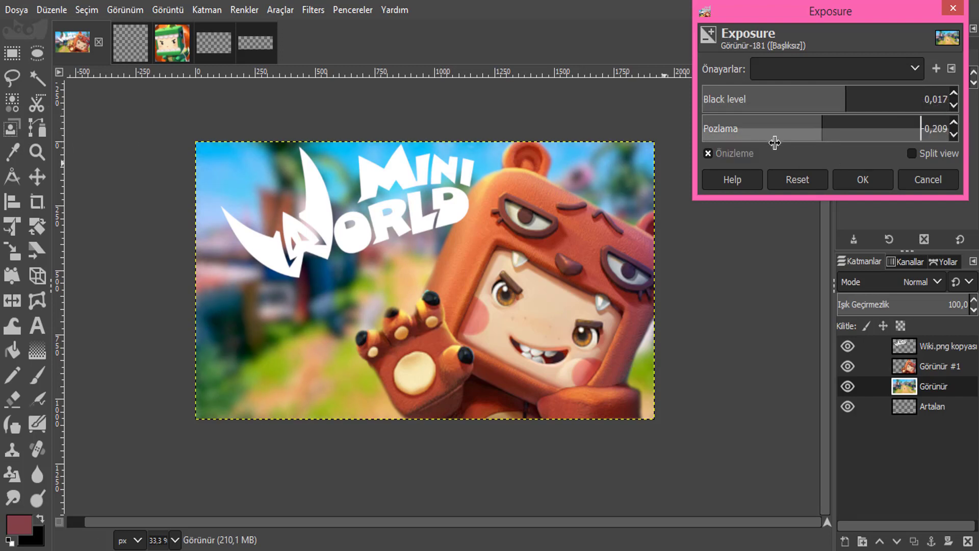
scroll(369, 249, "down", 1)
scroll(370, 248, "down", 1)
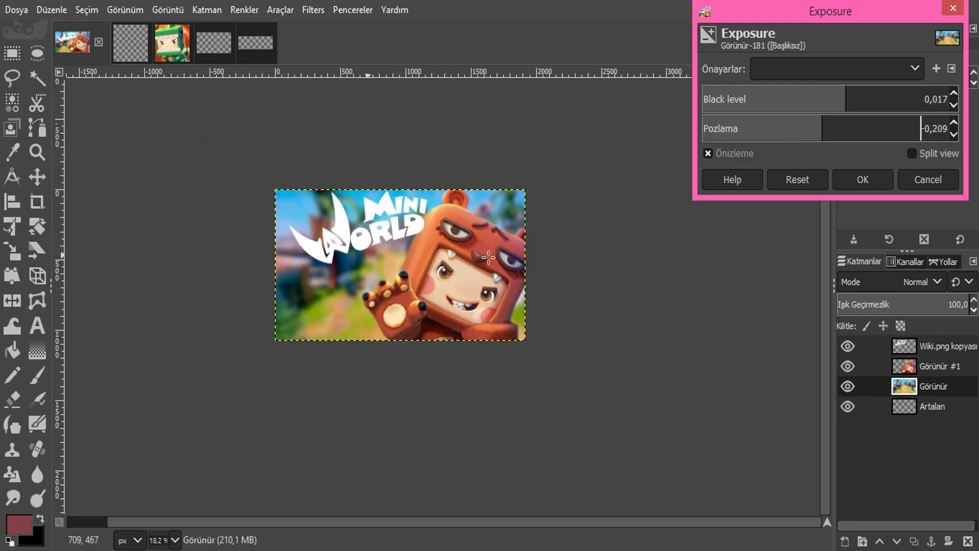
Step: Reset Exposure, set black level 0,008 and exposure about -0,395, and apply
left_click(793, 181)
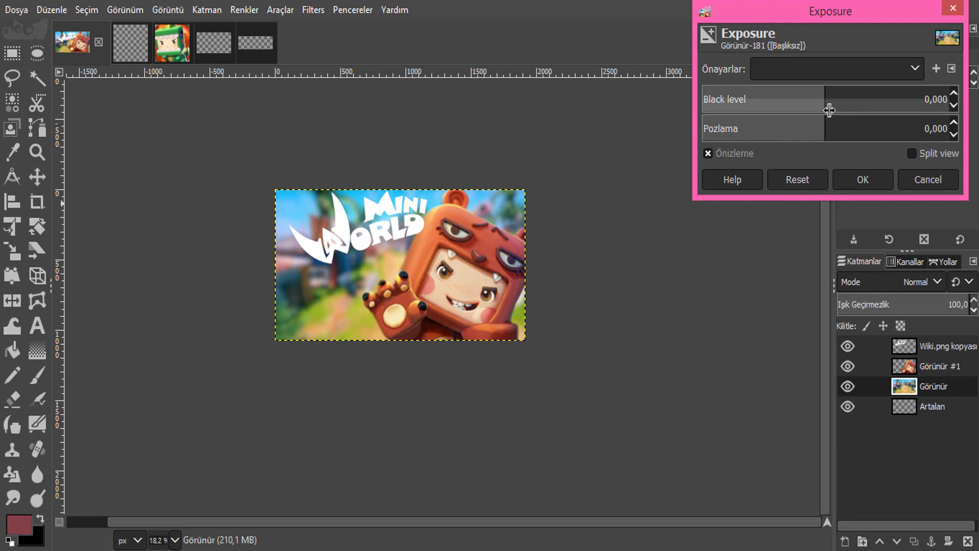
left_click_drag(829, 110, 929, 110)
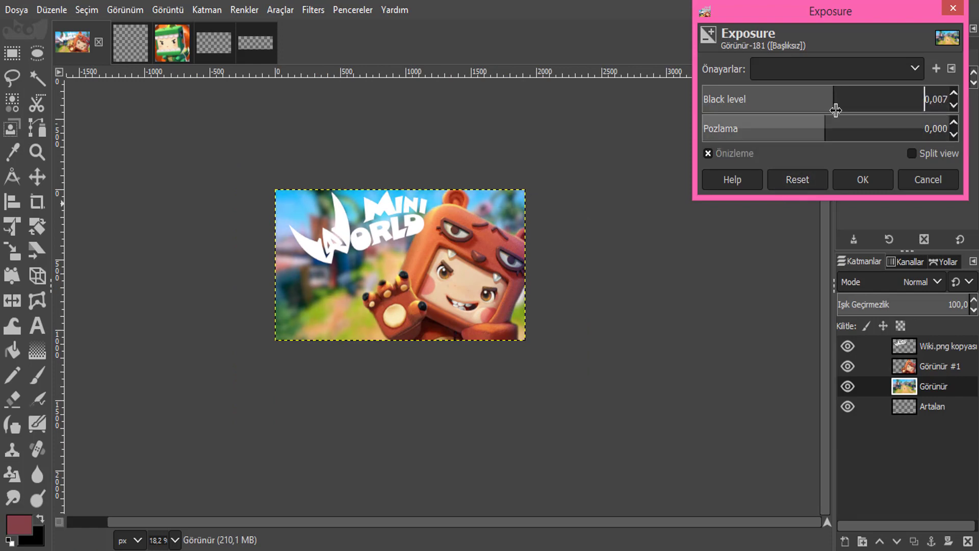
left_click(821, 136)
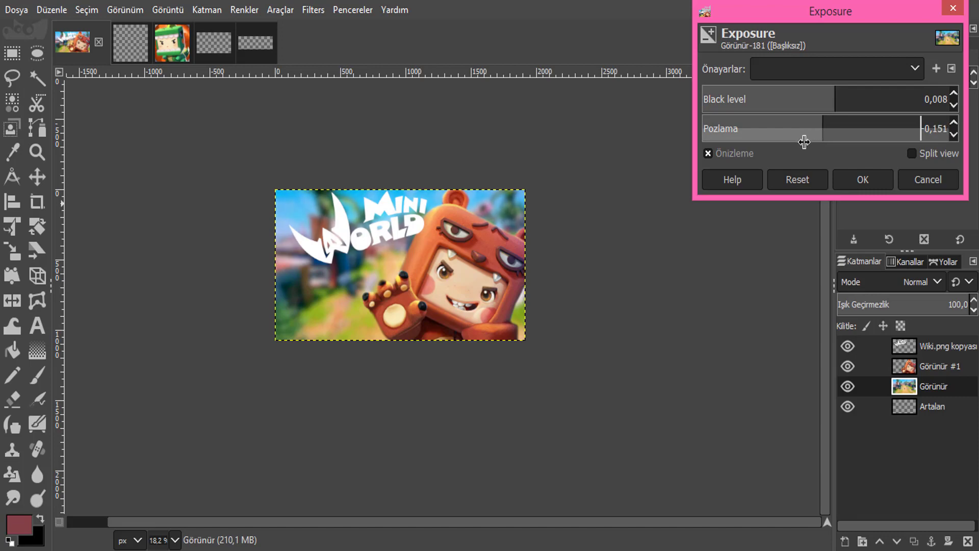
left_click_drag(792, 145, 785, 147)
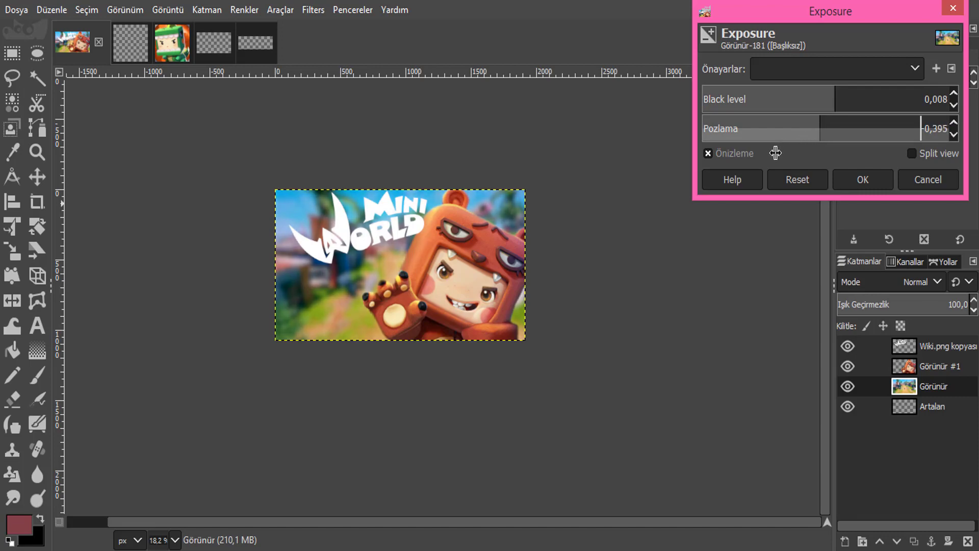
left_click(868, 182)
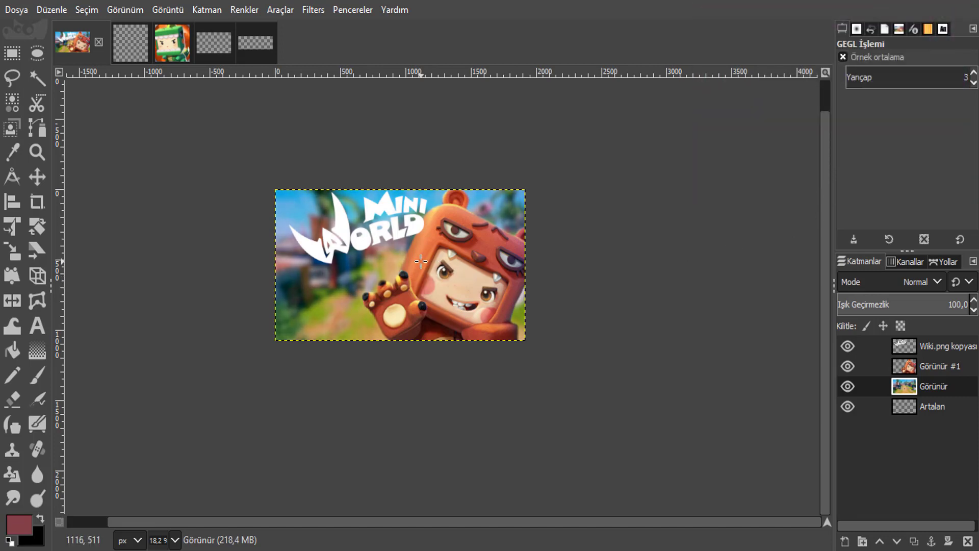
scroll(421, 261, "up", 1)
Step: Shift the Mini World logo slightly left and up on the image
left_click(44, 177)
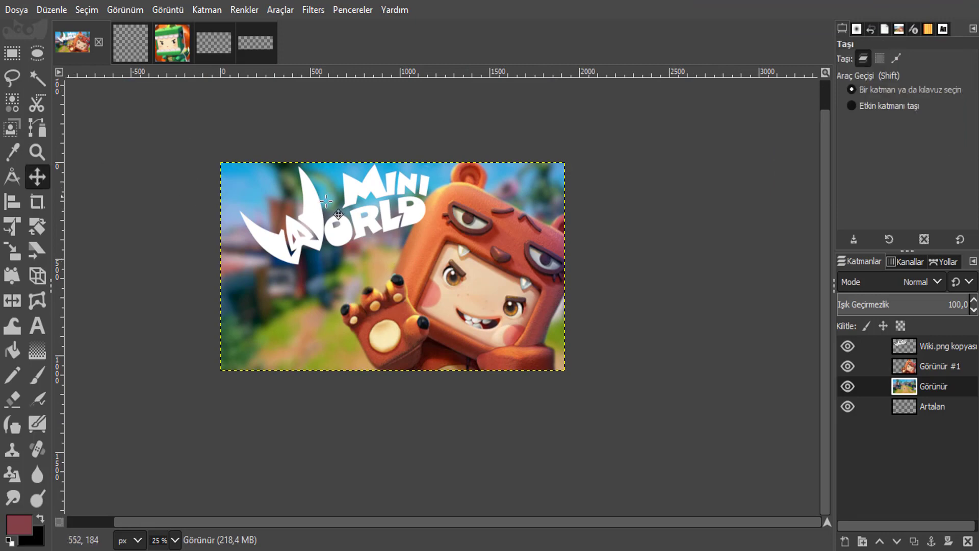
mouse_move(319, 212)
left_mouse_down()
mouse_move(306, 215)
mouse_move(310, 223)
left_mouse_up()
left_click(310, 223)
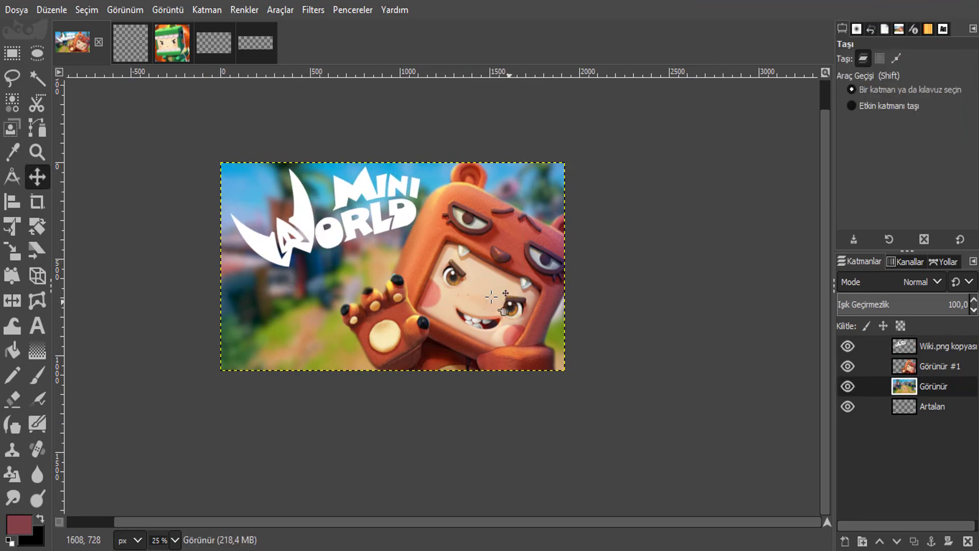
Step: Run Xach-Effect on the logo layer with highlight offsets set to 0
left_click(906, 350)
right_click(355, 190)
mouse_move(518, 308)
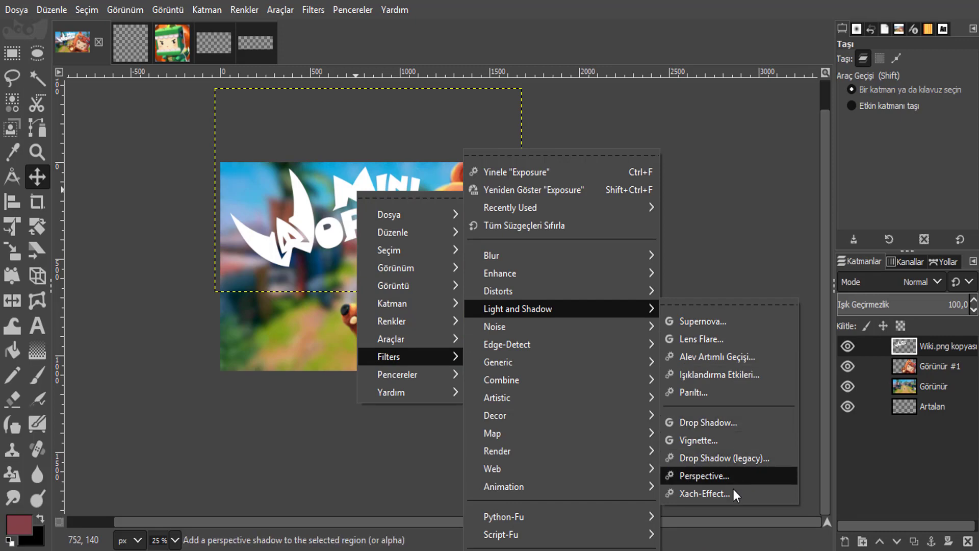
left_click(734, 493)
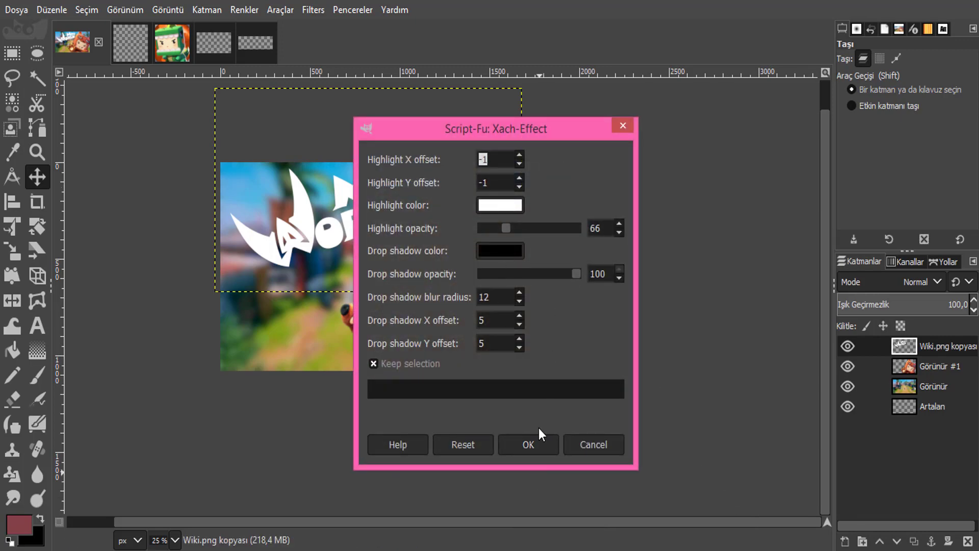
left_click(518, 179)
left_click(519, 155)
left_click(531, 446)
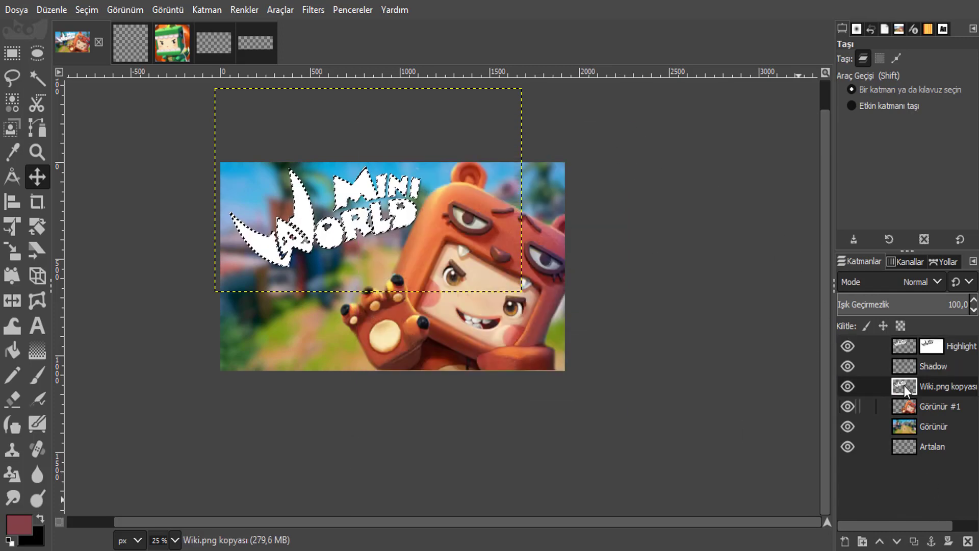
Step: Raise the logo layer to the top, clear the selection, and compare Highlight/Shadow layers
left_click(878, 542)
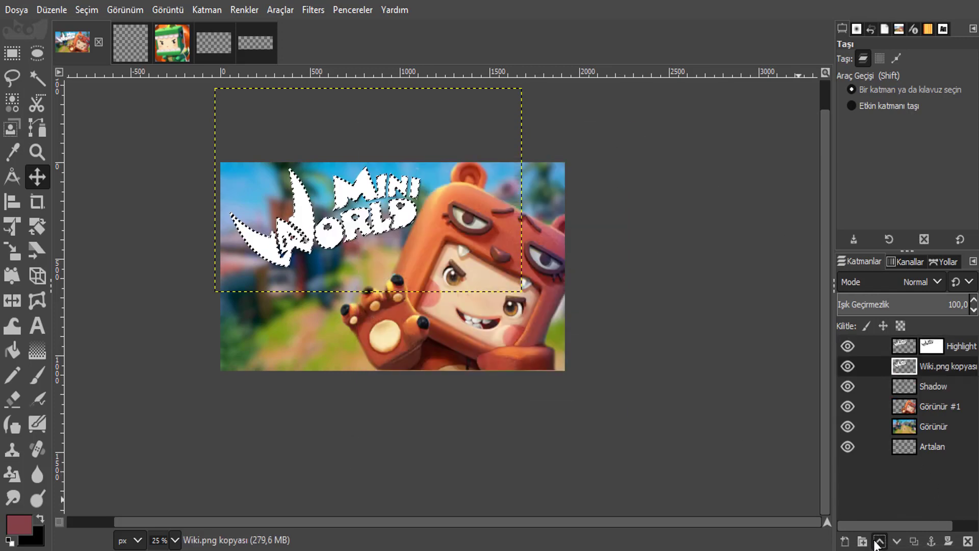
right_click(406, 221)
mouse_move(439, 279)
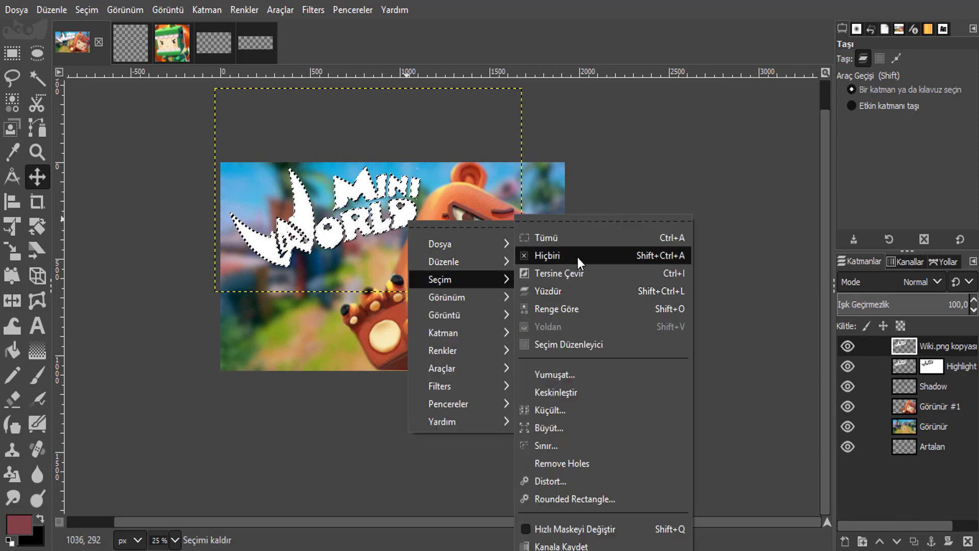
left_click(578, 259)
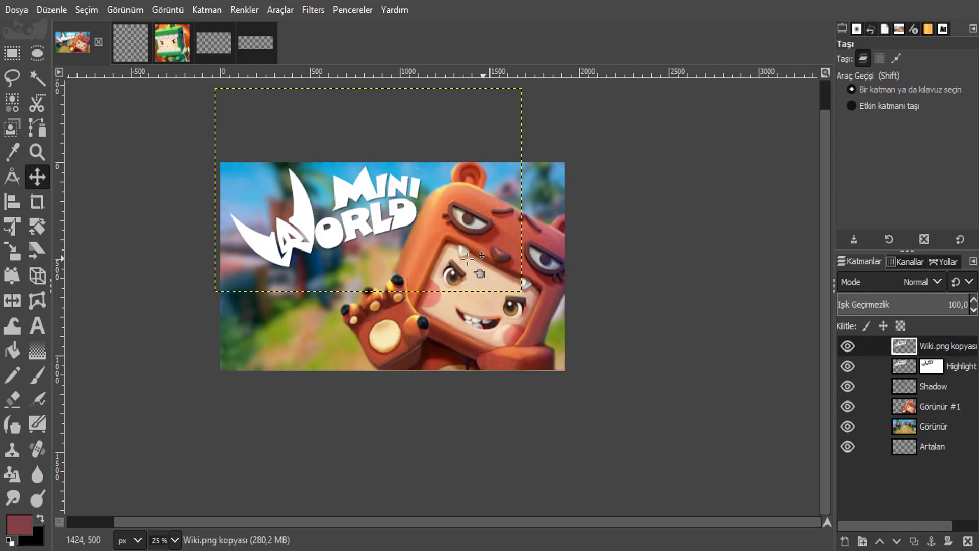
left_click(846, 362)
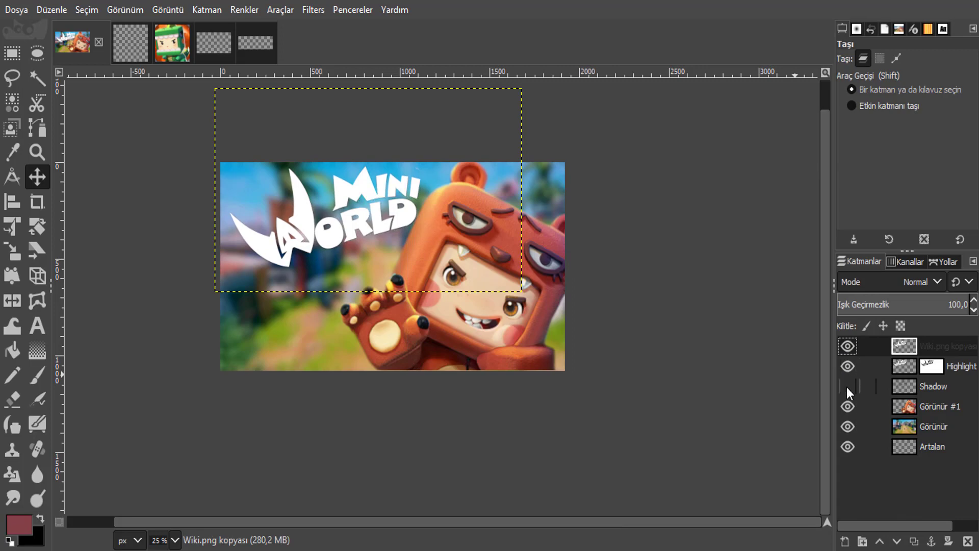
left_click(847, 386)
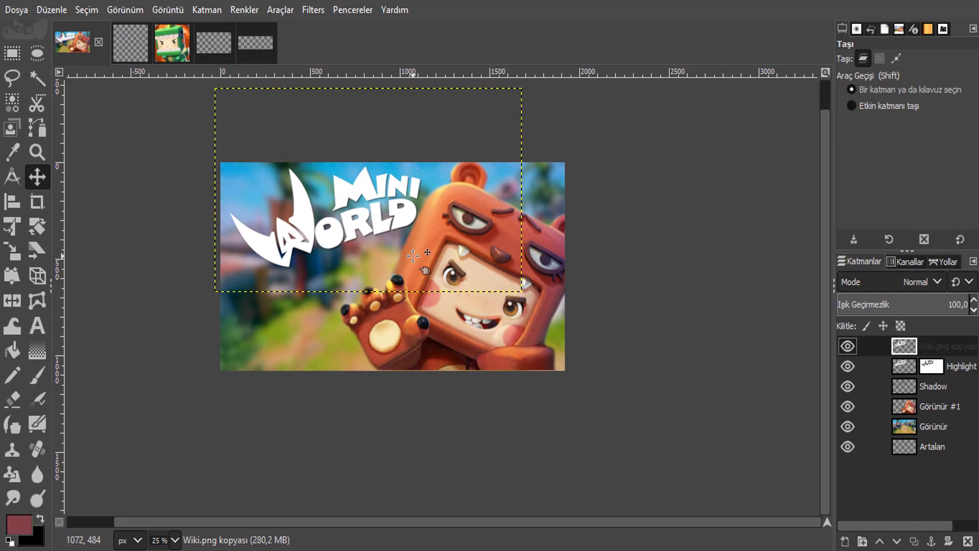
left_click(906, 408)
Step: Open Exposure on the character layer and raise black level and exposure
right_click(472, 265)
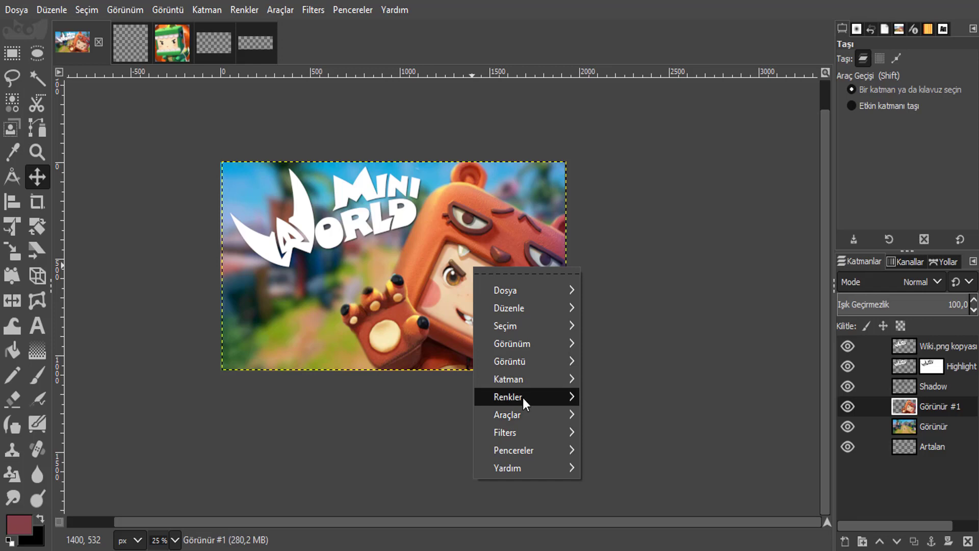
mouse_move(525, 396)
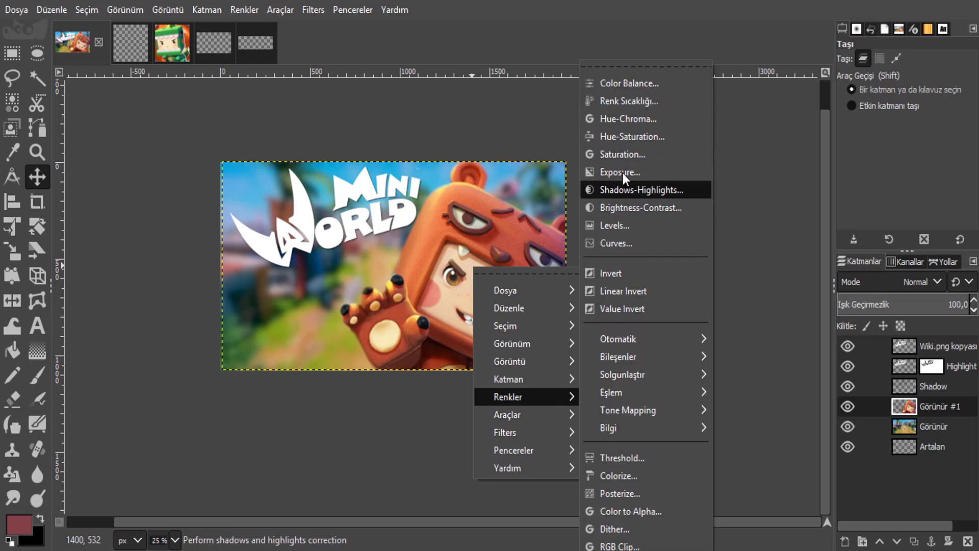
left_click(620, 173)
mouse_move(827, 107)
left_mouse_down()
mouse_move(869, 108)
mouse_move(817, 113)
mouse_move(856, 136)
mouse_move(826, 143)
mouse_move(832, 121)
mouse_move(877, 107)
left_mouse_up()
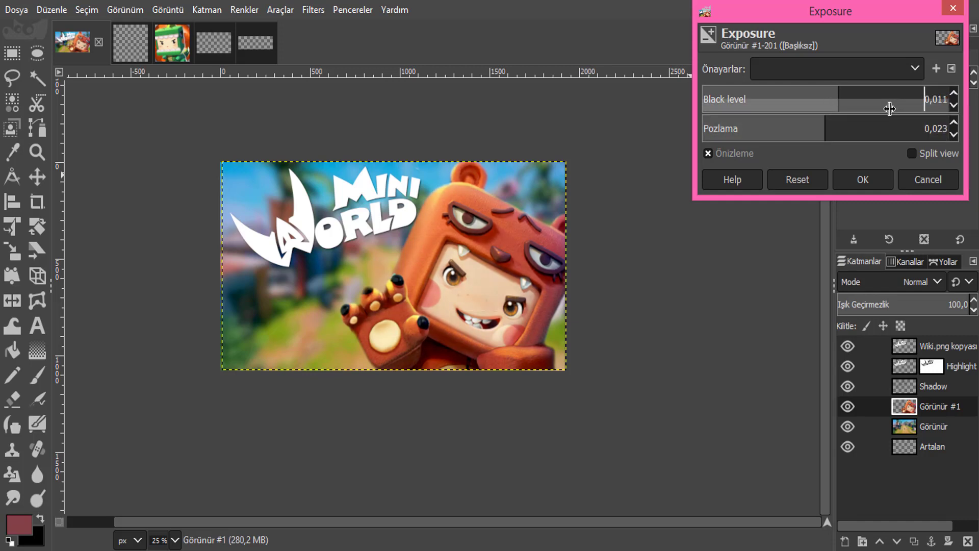
left_click_drag(825, 136, 851, 141)
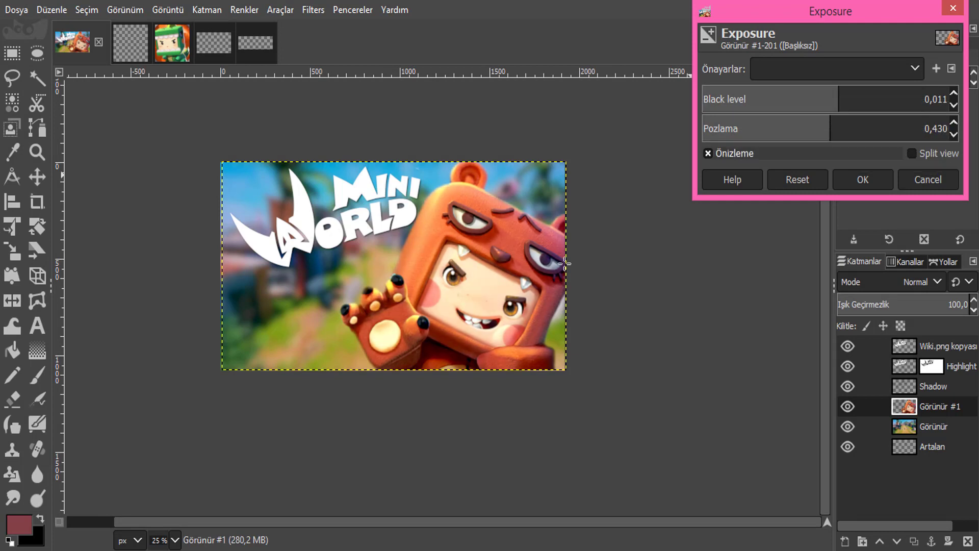
scroll(465, 274, "down", 2, "ctrl")
scroll(465, 274, "down", 2, "ctrl")
scroll(465, 274, "up", 2, "ctrl")
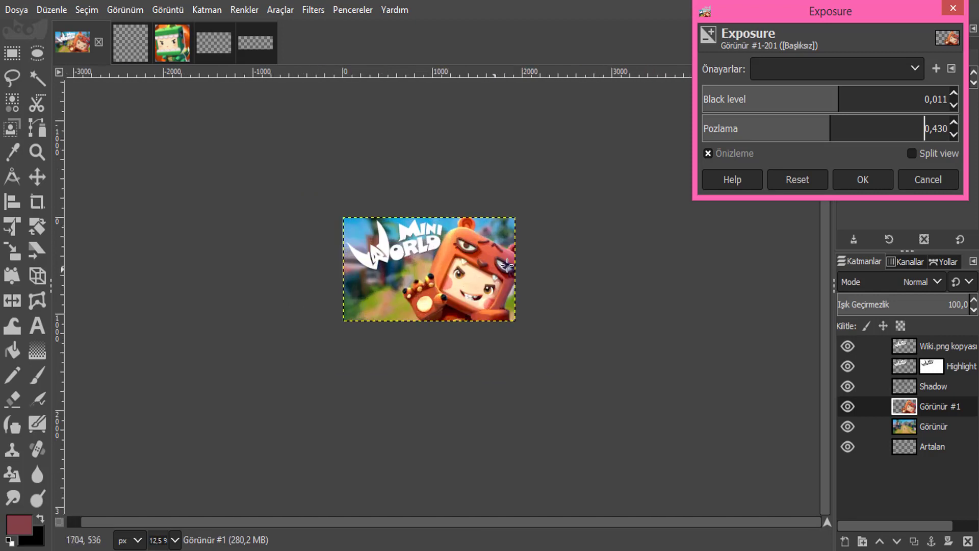
scroll(464, 274, "up", 1, "ctrl")
Step: Fine-tune to exposure about 0,424 and black level 0,016, then apply
mouse_move(822, 135)
left_mouse_down()
mouse_move(852, 137)
mouse_move(820, 151)
left_mouse_up()
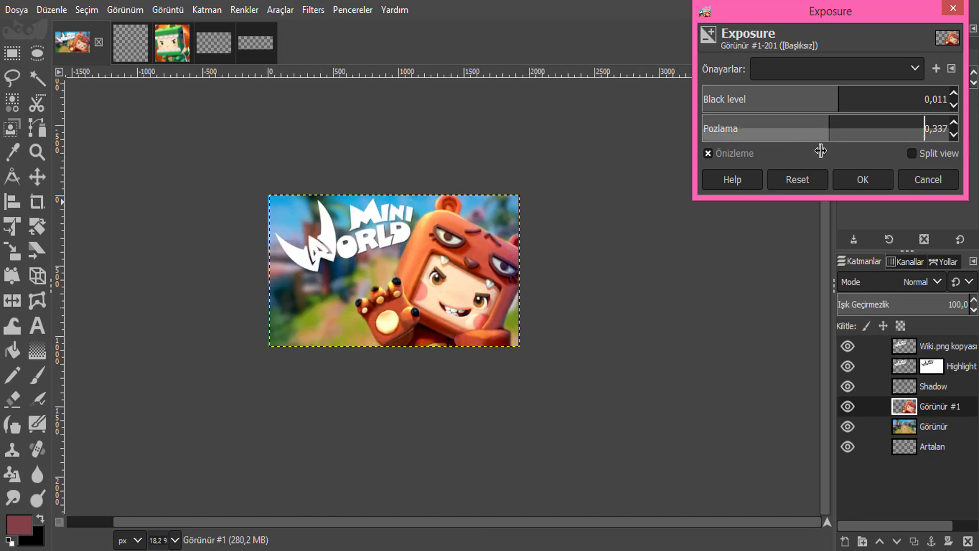
left_click(864, 108)
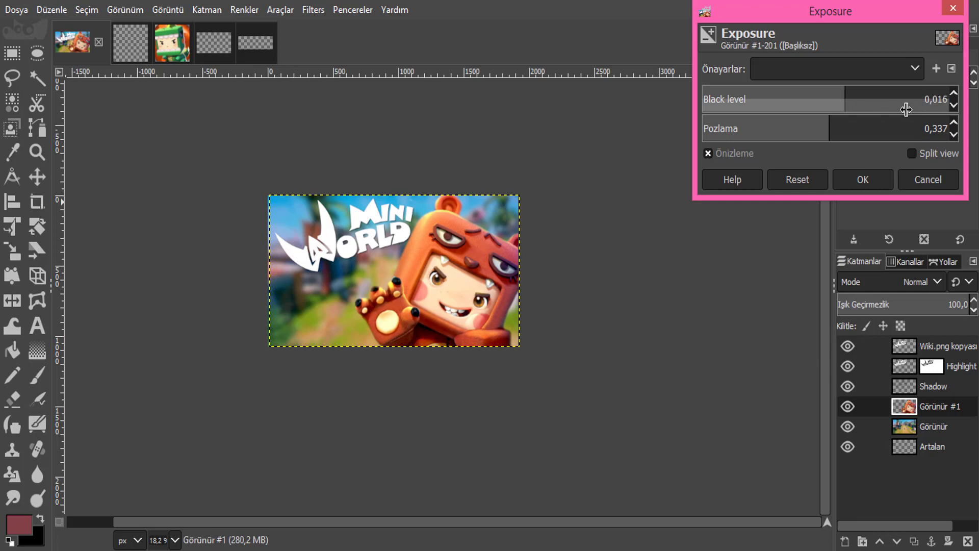
left_click_drag(840, 125, 862, 190)
left_click(862, 179)
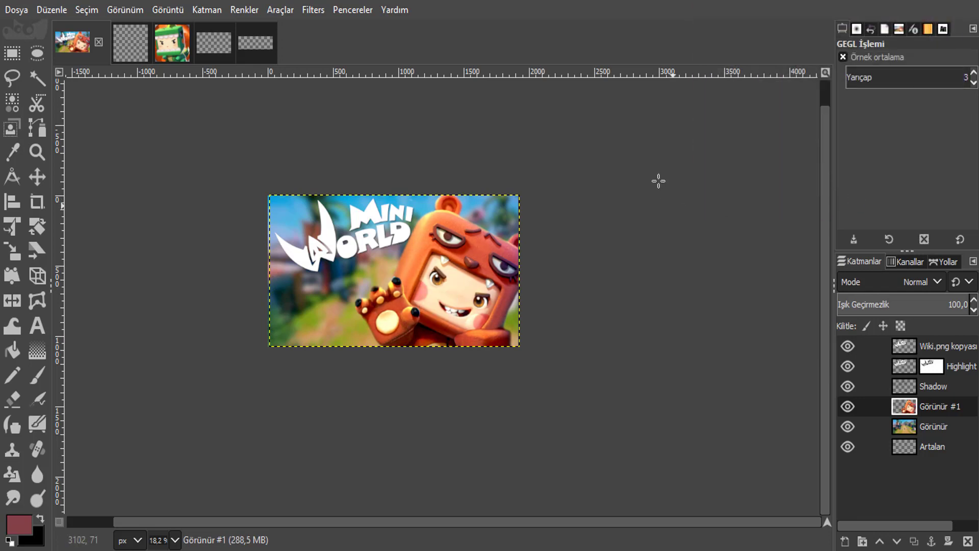
scroll(351, 229, "up", 1)
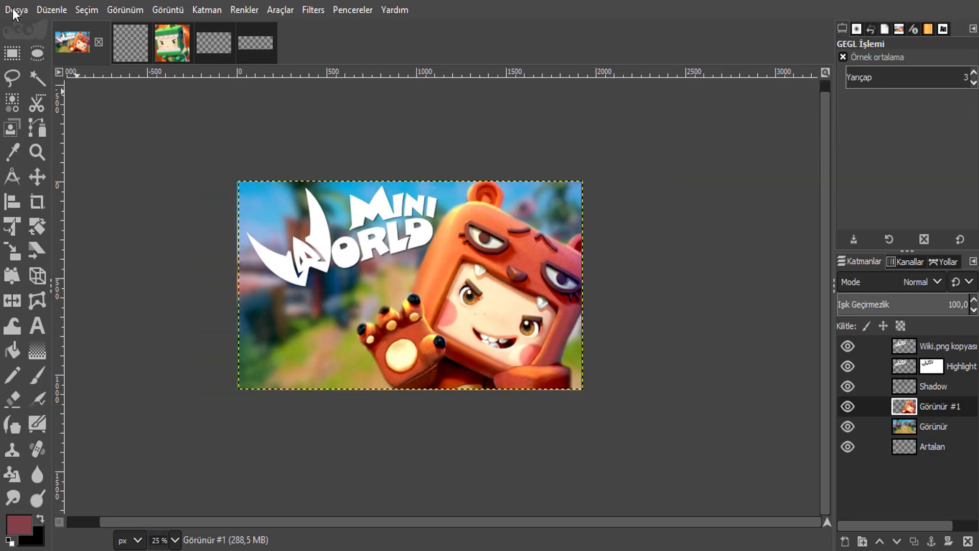
Step: Open KORKMUŞ BEN.png from E:\MONTAJ MALZEMELERİ\PNG GÖRÜNTÜLER
left_click(15, 10)
left_click(47, 67)
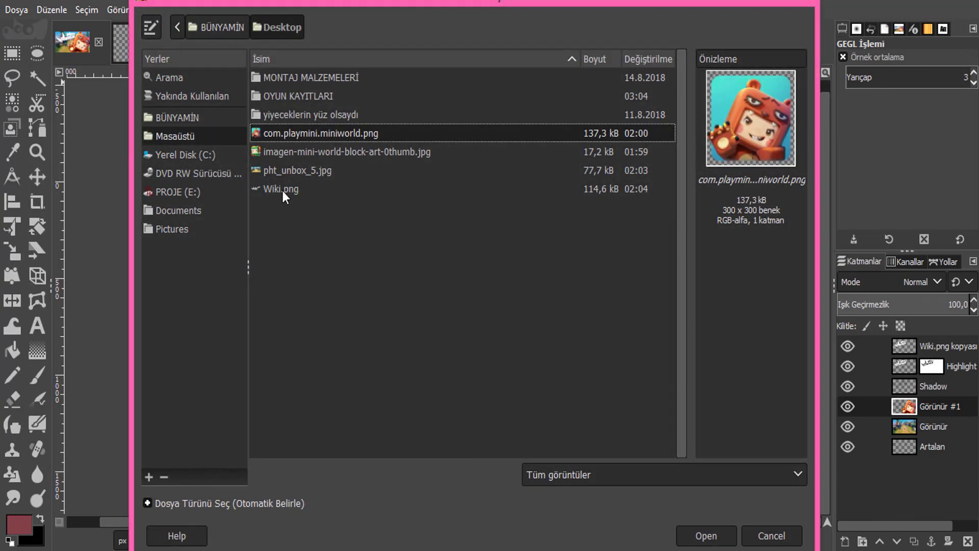
left_click(168, 176)
key("Return")
left_click(173, 192)
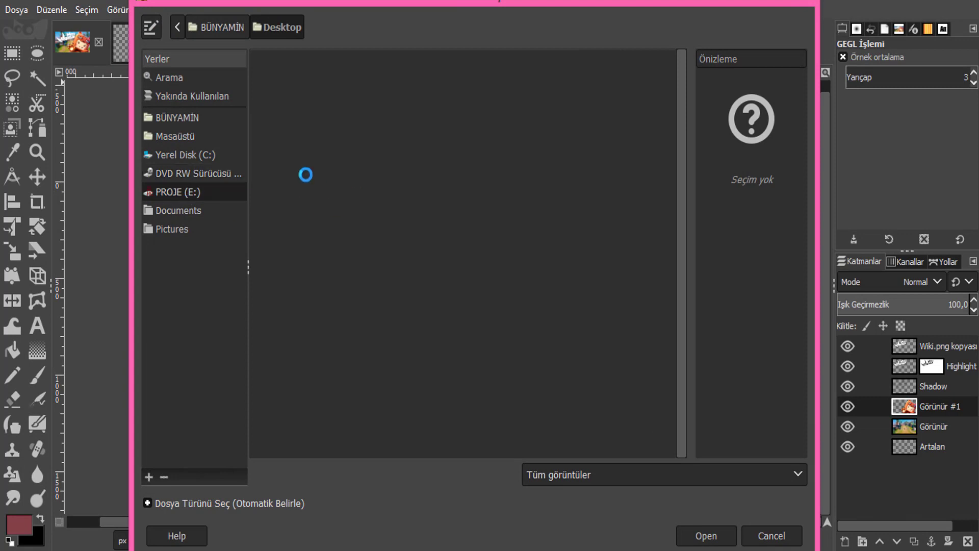
double_click(301, 96)
double_click(296, 114)
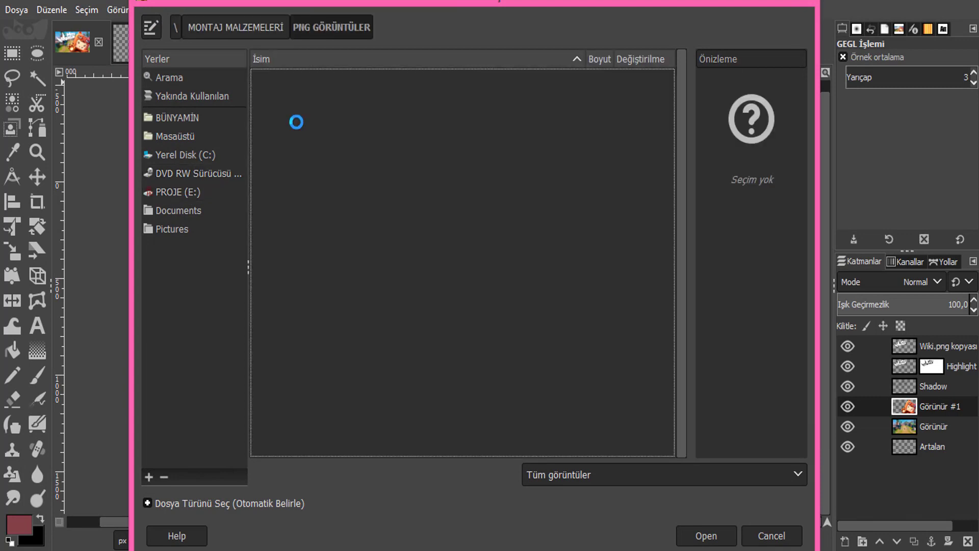
type("KO")
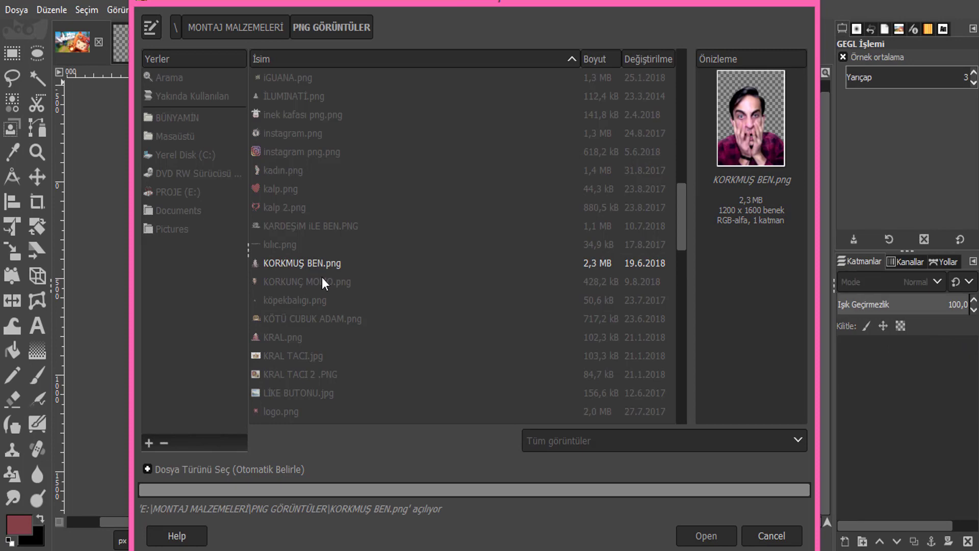
Step: Cut the face, paste it into the thumbnail as a new top layer
key("ctrl+x")
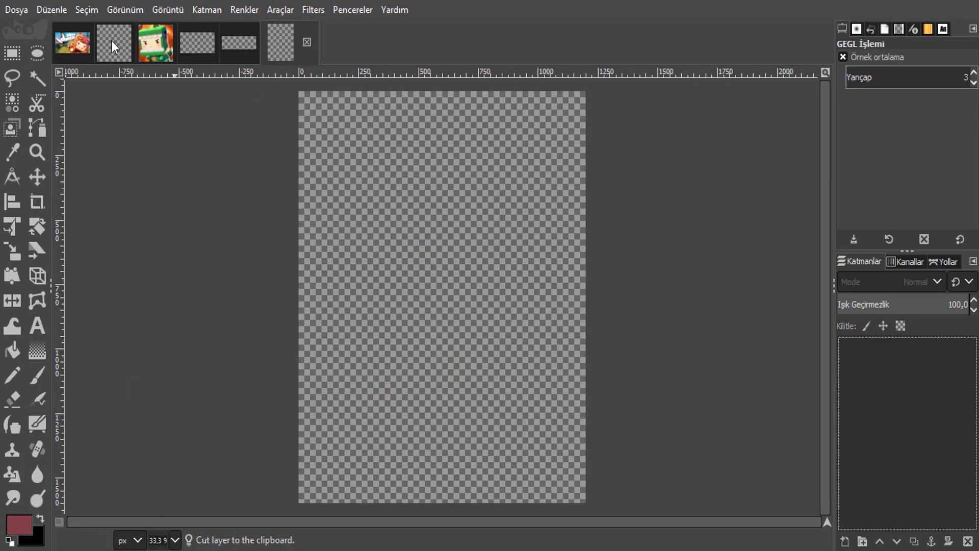
left_click(72, 43)
key("ctrl+v")
right_click(908, 412)
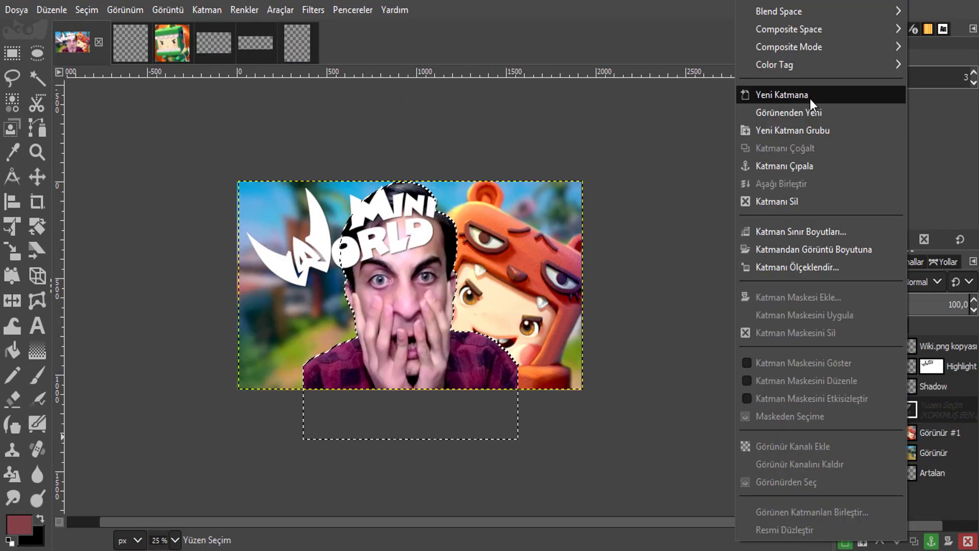
left_click(780, 94)
left_click(880, 541)
left_click(880, 540)
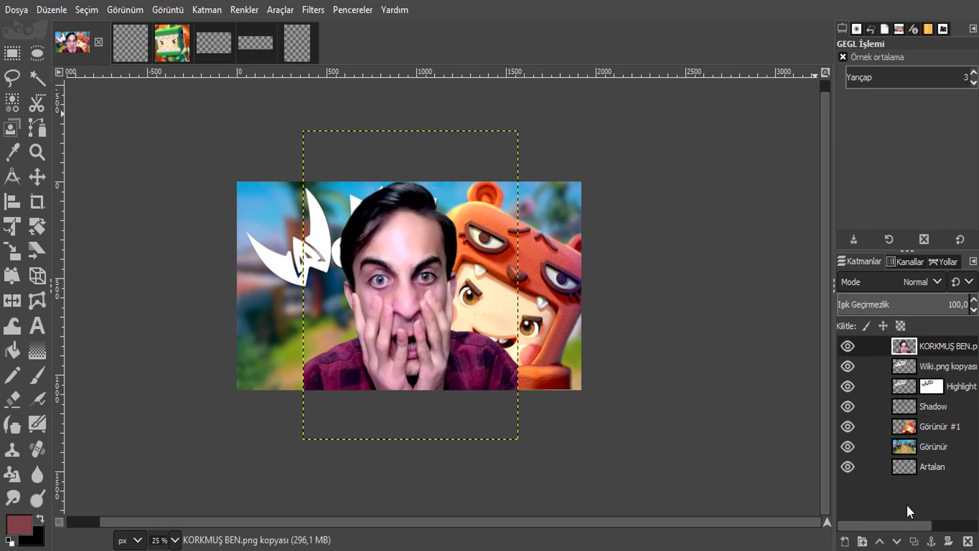
Step: Shrink the scared-face layer in two passes and move it to the image's left edge
left_click(10, 253)
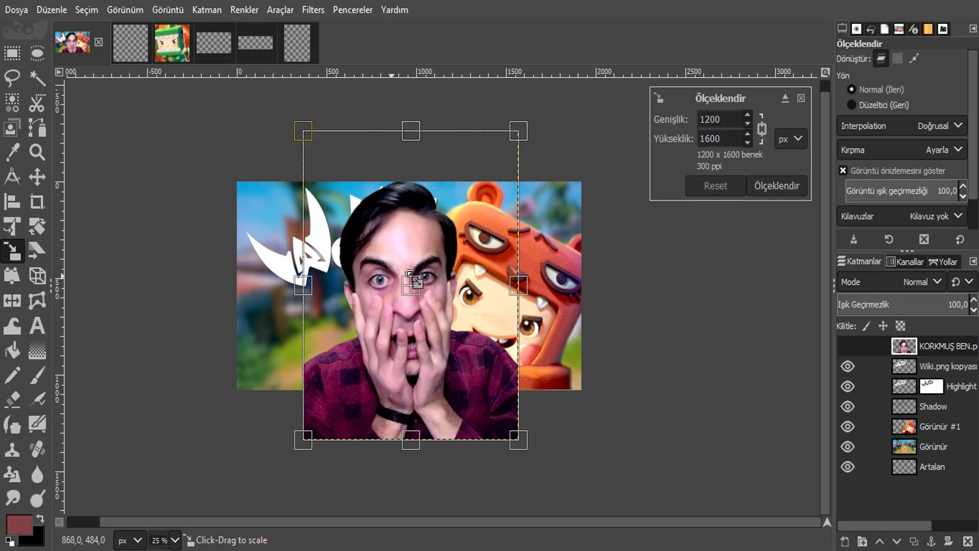
left_click_drag(518, 130, 458, 217)
left_click(778, 185)
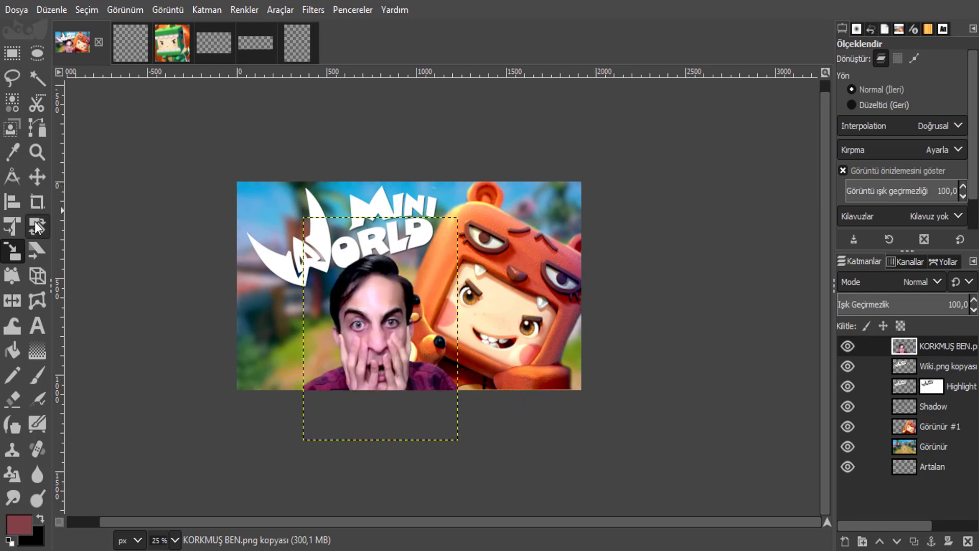
key("m")
left_click_drag(104, 265, 20, 237)
left_click(12, 250)
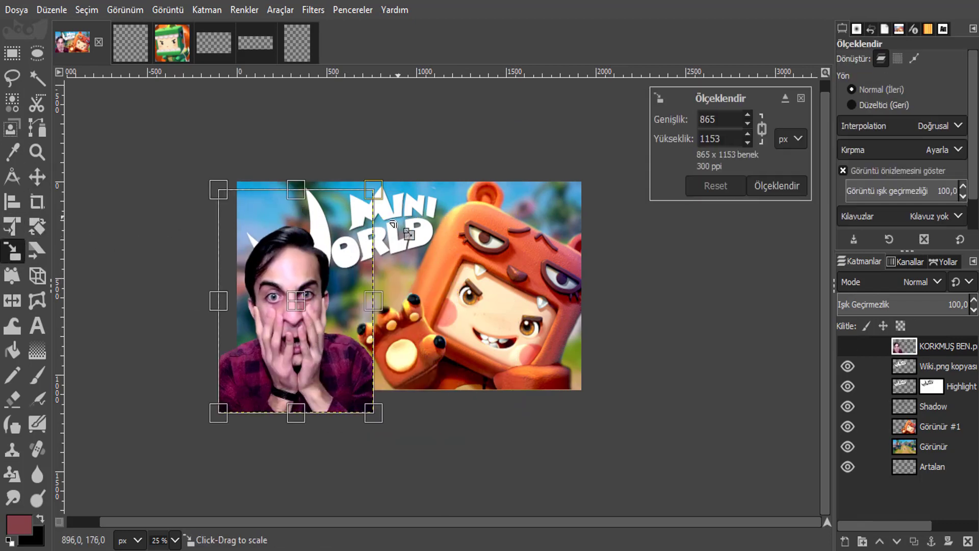
left_click_drag(373, 190, 351, 222)
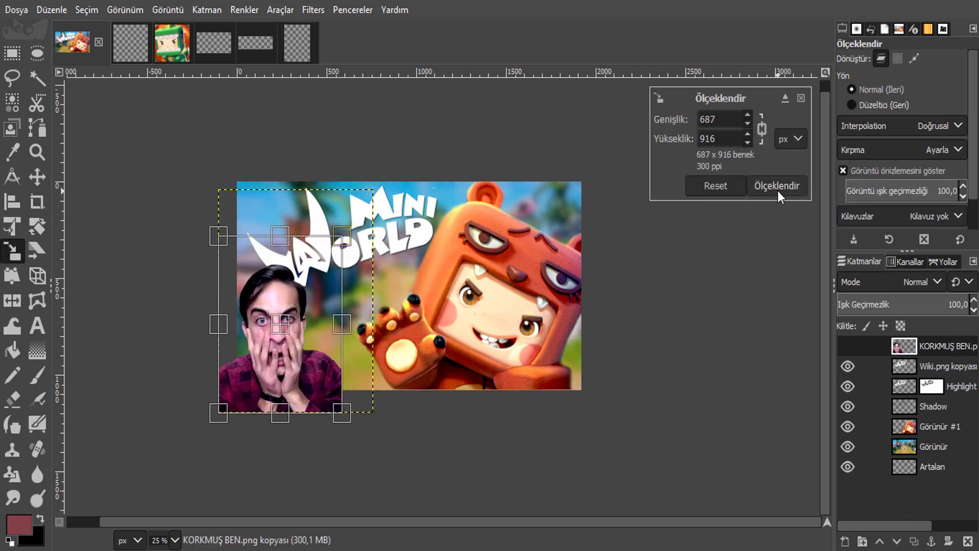
key("Return")
Step: Rotate the face layer to a tilt of about 13 degrees
key("shift+r")
left_click(280, 348)
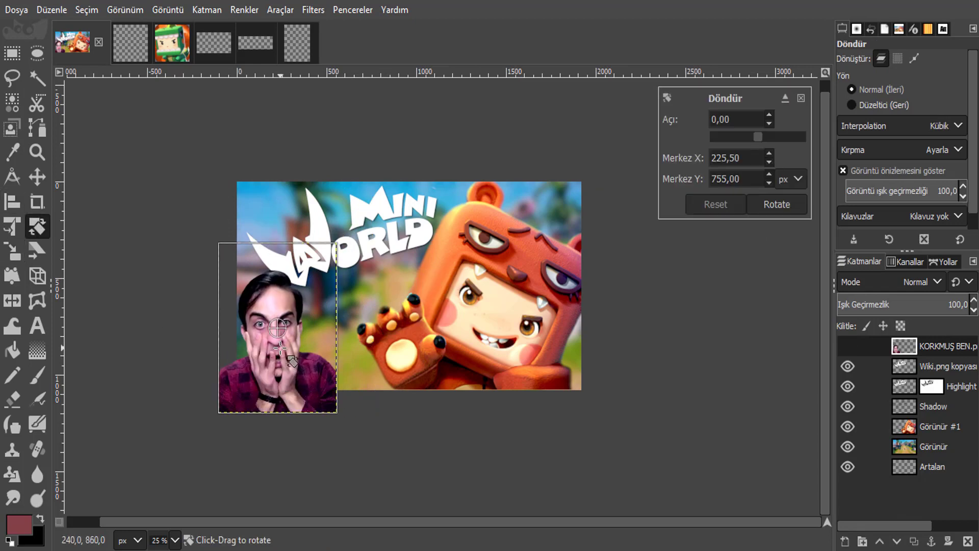
mouse_move(296, 352)
left_mouse_down()
mouse_move(306, 357)
mouse_move(352, 509)
mouse_move(296, 499)
left_mouse_up()
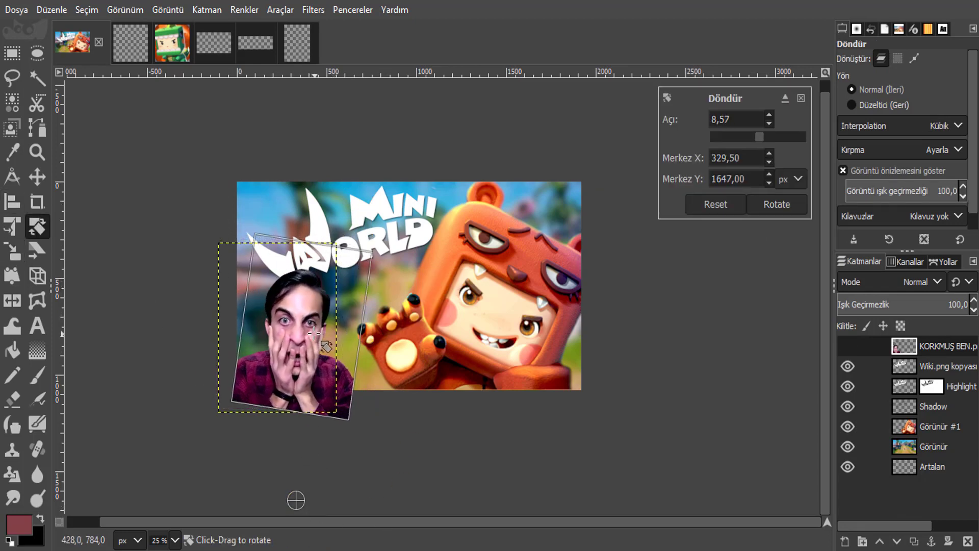
left_click_drag(300, 408, 316, 433)
mouse_move(296, 499)
left_mouse_down()
mouse_move(258, 477)
mouse_move(259, 455)
left_mouse_up()
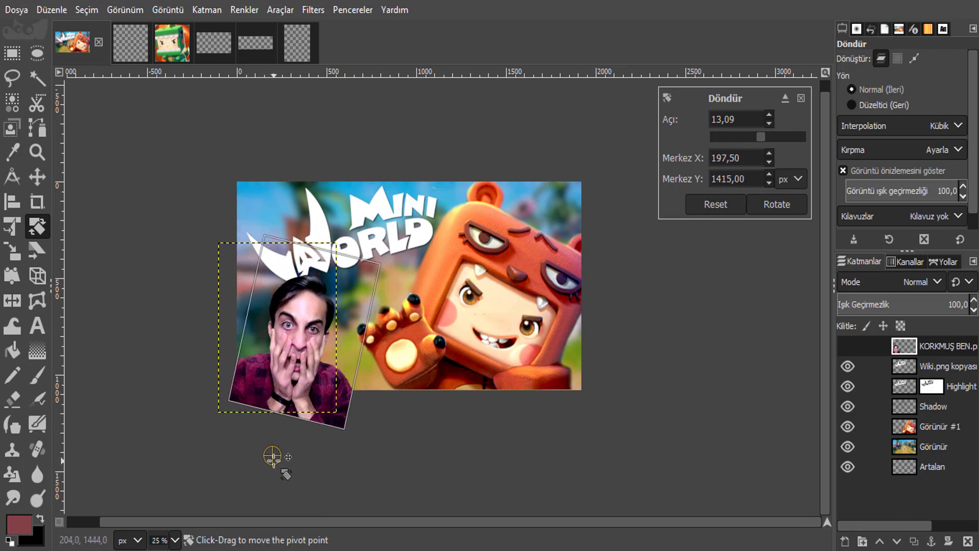
left_click(778, 213)
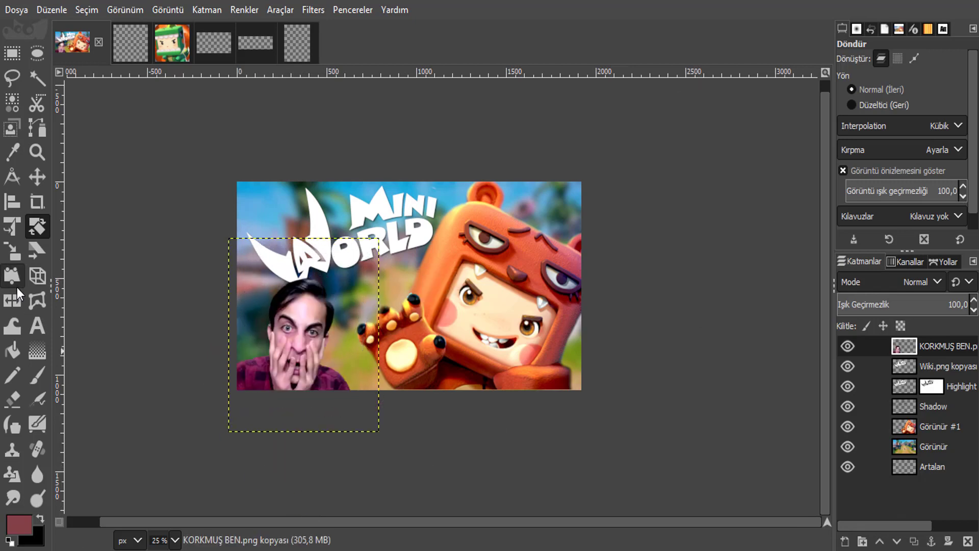
Step: Enlarge the tilted face slightly, cancelling a second resize attempt
left_click(305, 337)
left_click_drag(378, 238, 391, 222)
left_click(778, 183)
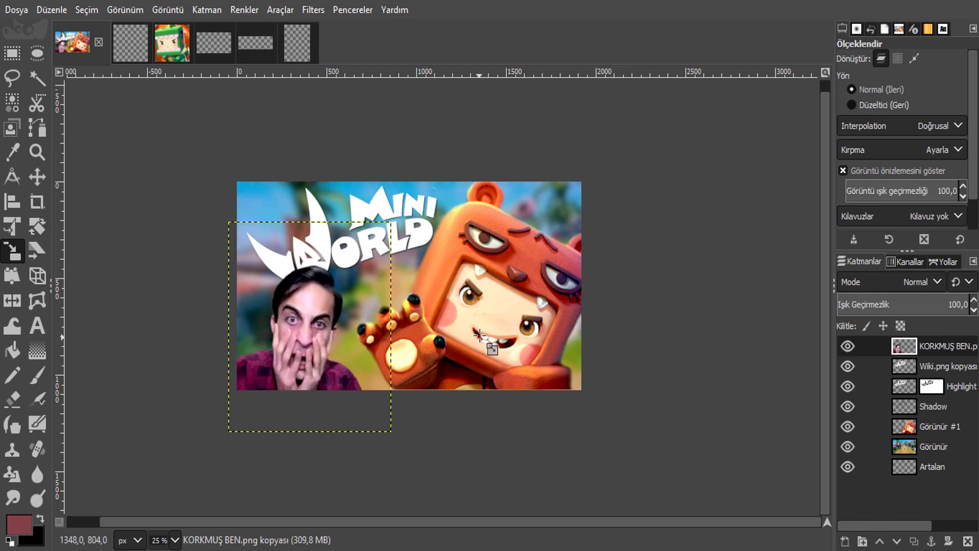
left_click(307, 371)
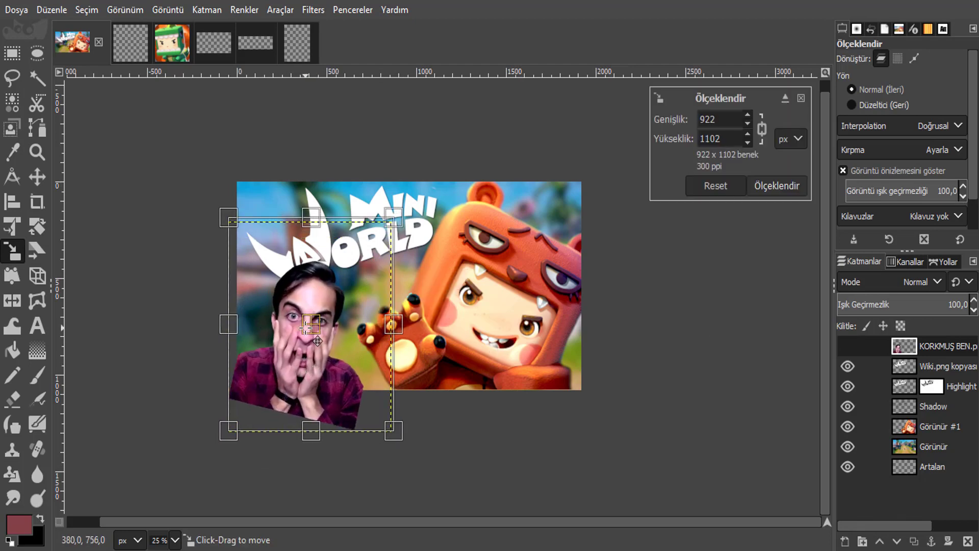
key("Escape")
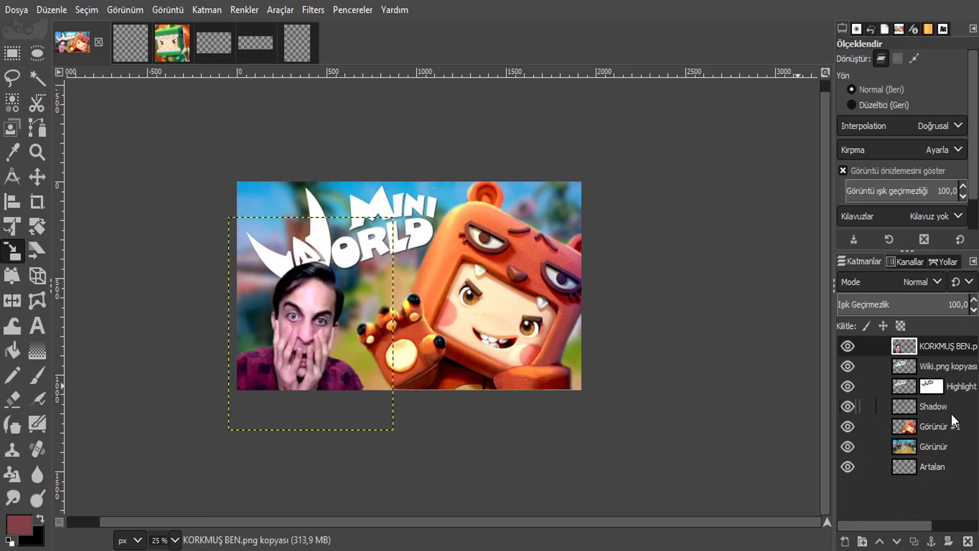
Step: Scale the Görünür #1 character layer to 2081x1171 and shift it slightly left
left_click(933, 427)
left_click(586, 180)
left_click_drag(585, 181, 616, 169)
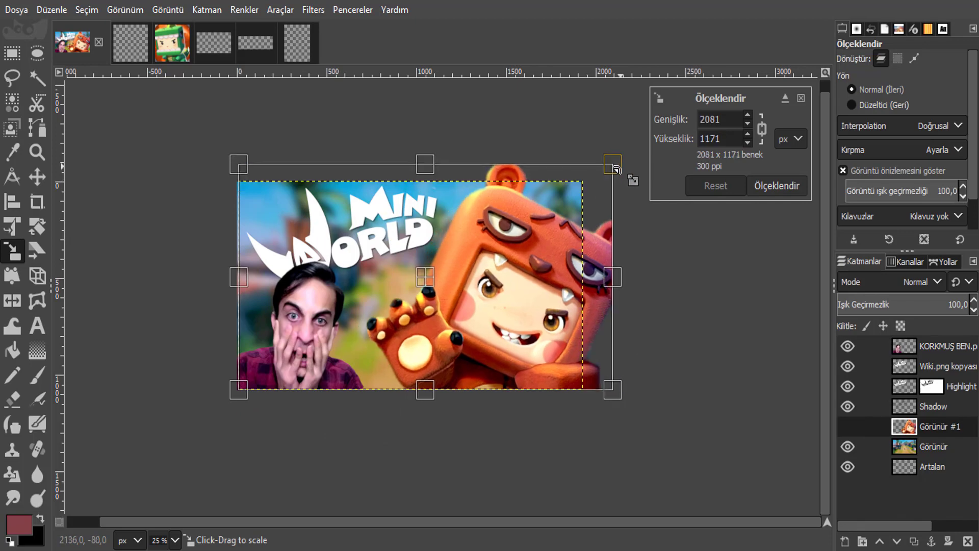
left_click(777, 186)
key("m")
left_click_drag(527, 297, 504, 300)
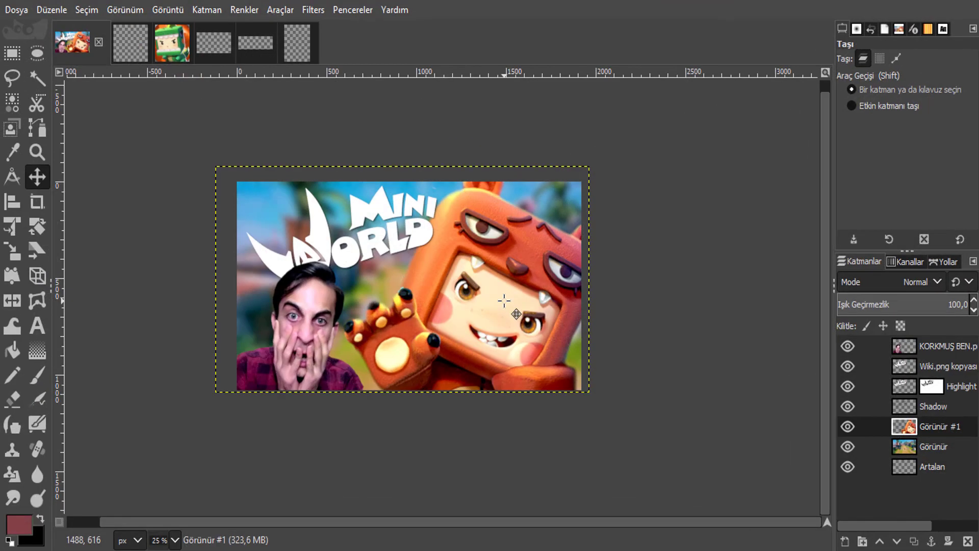
Step: Lower the face layer beneath the Highlight layer in the layer stack
left_click(904, 346)
left_click(897, 542)
left_click(897, 542)
scroll(388, 311, "down", 1)
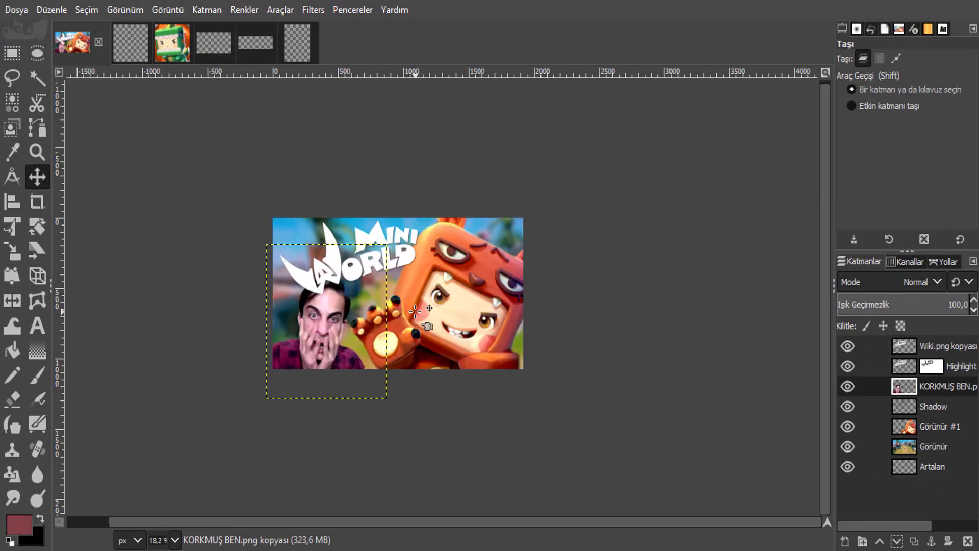
scroll(449, 306, "up", 1)
scroll(516, 306, "down", 1)
scroll(530, 306, "up", 1)
Step: Warm the face with Renk Sıcaklığı by raising its original temperature
right_click(276, 328)
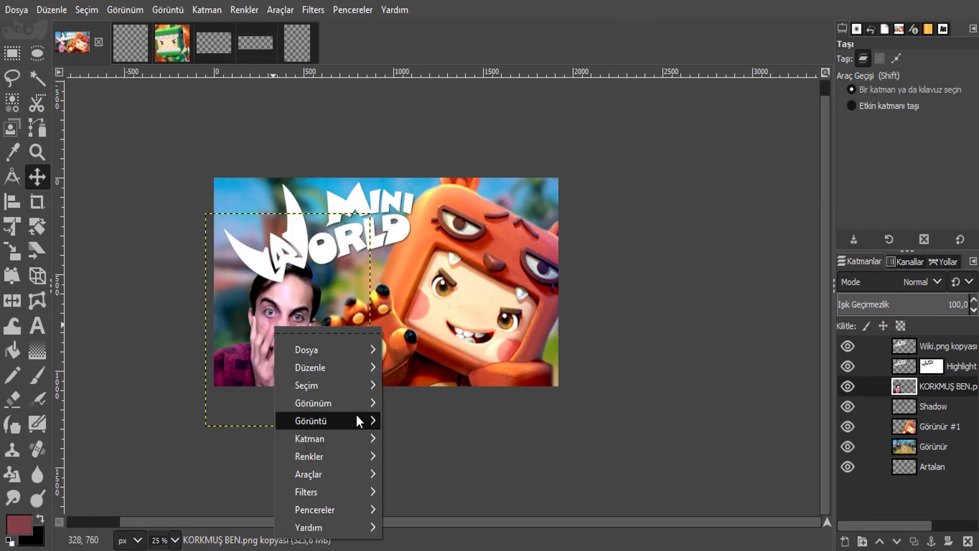
mouse_move(309, 456)
left_click(426, 98)
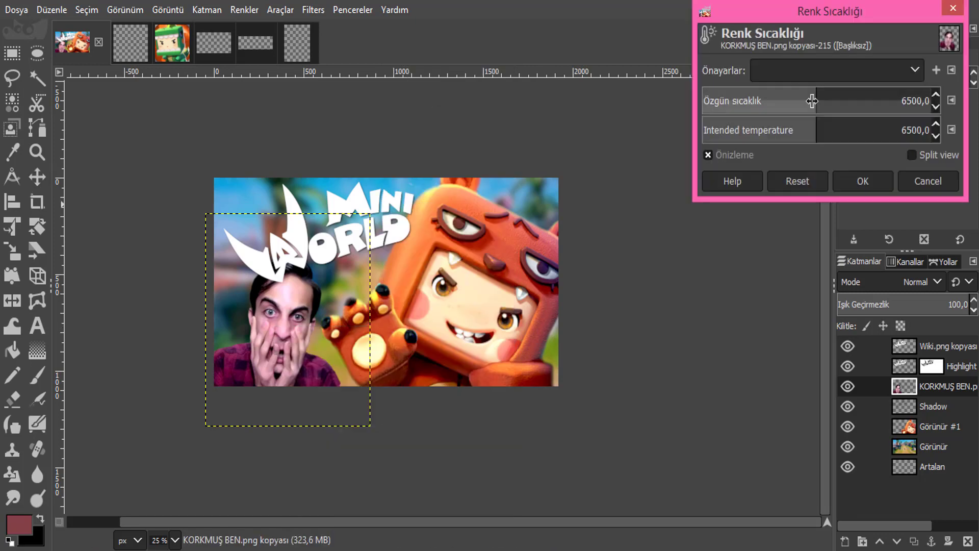
left_click_drag(897, 109, 905, 110)
left_click(862, 181)
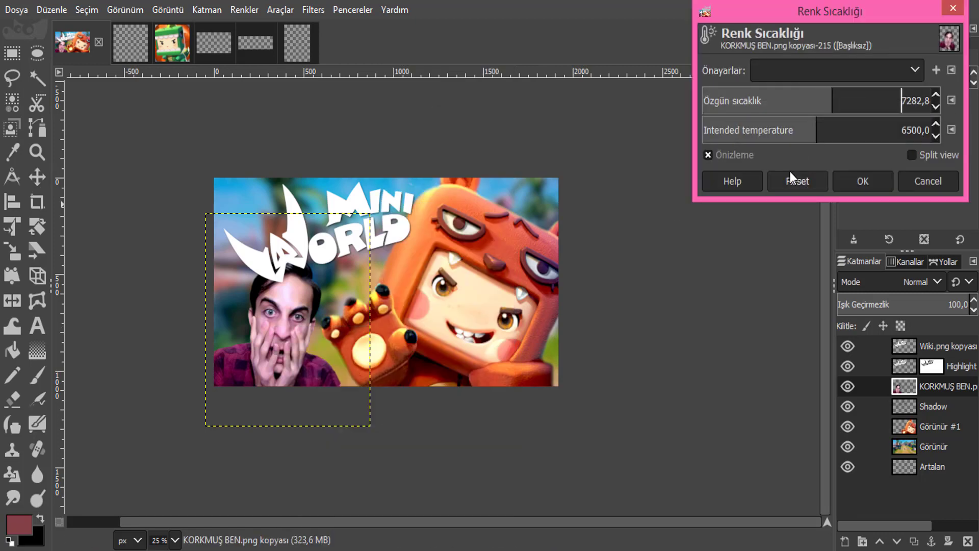
Step: Brighten the face with an Exposure adjustment, slightly raising exposure and lowering the black level
right_click(274, 348)
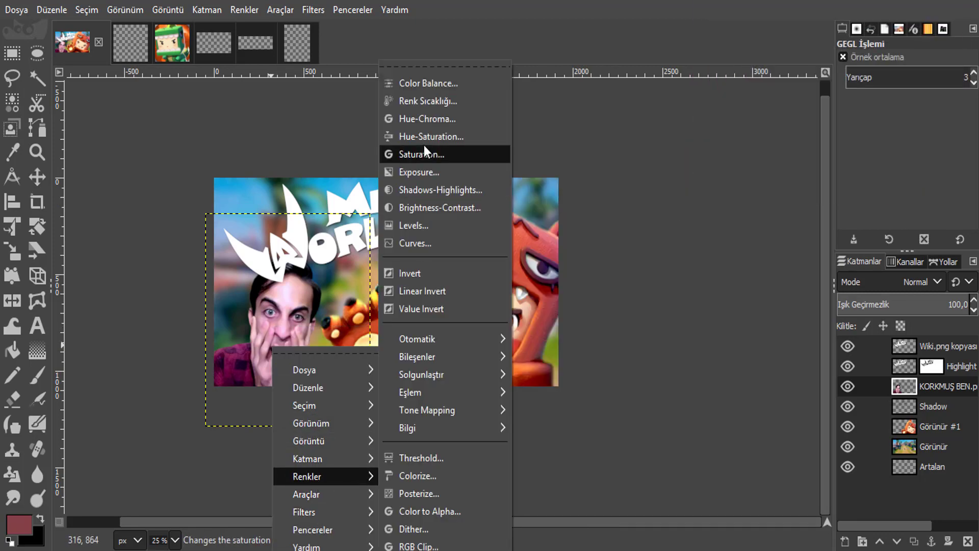
left_click(419, 175)
mouse_move(829, 110)
left_mouse_down()
mouse_move(846, 111)
mouse_move(743, 154)
left_mouse_up()
mouse_move(813, 130)
left_mouse_down()
mouse_move(857, 100)
mouse_move(885, 105)
mouse_move(822, 135)
left_mouse_up()
left_click(822, 105)
left_click_drag(887, 110, 878, 110)
left_click_drag(832, 137, 872, 148)
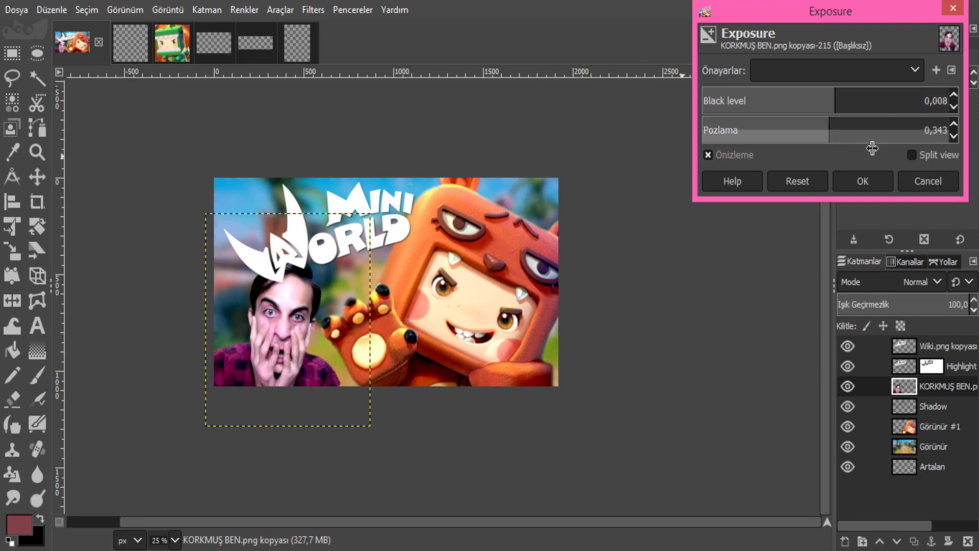
left_click(861, 184)
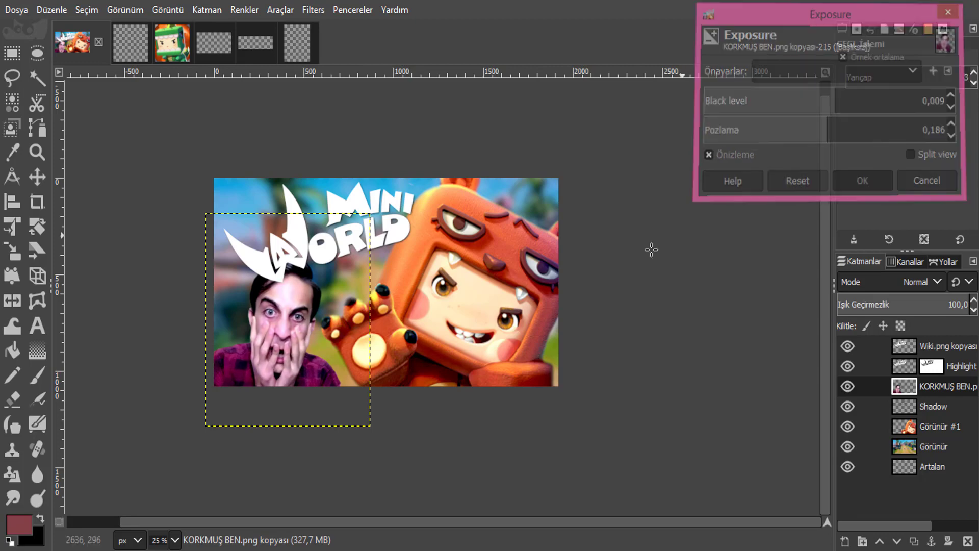
key("minus")
right_click(898, 453)
left_click(780, 187)
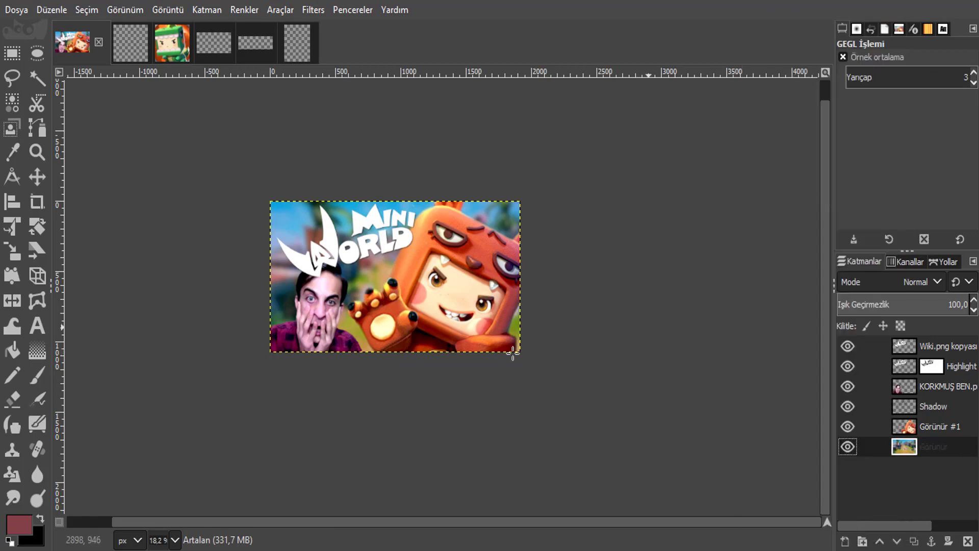
scroll(335, 317, "down", 2)
scroll(334, 317, "up", 3)
scroll(357, 318, "down", 3)
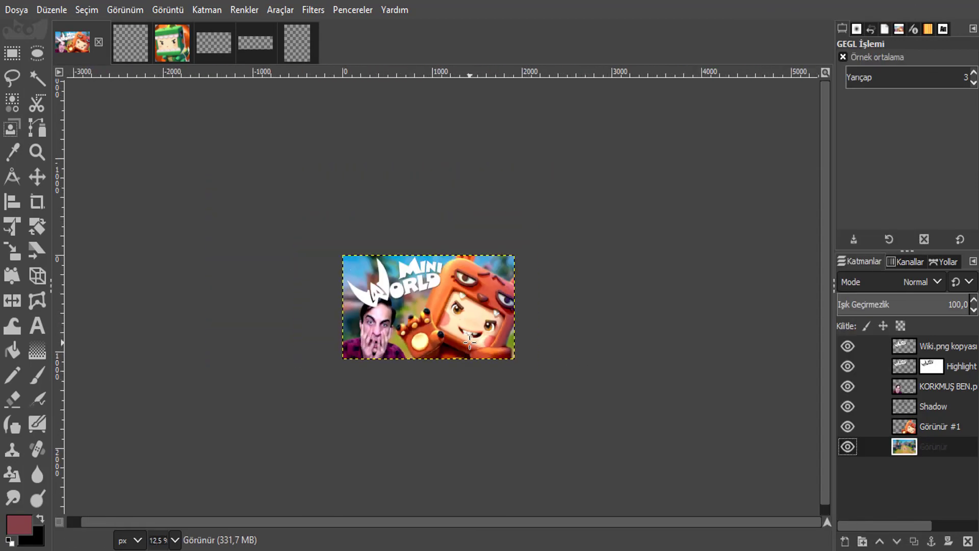
scroll(431, 318, "up", 5)
left_click(848, 446)
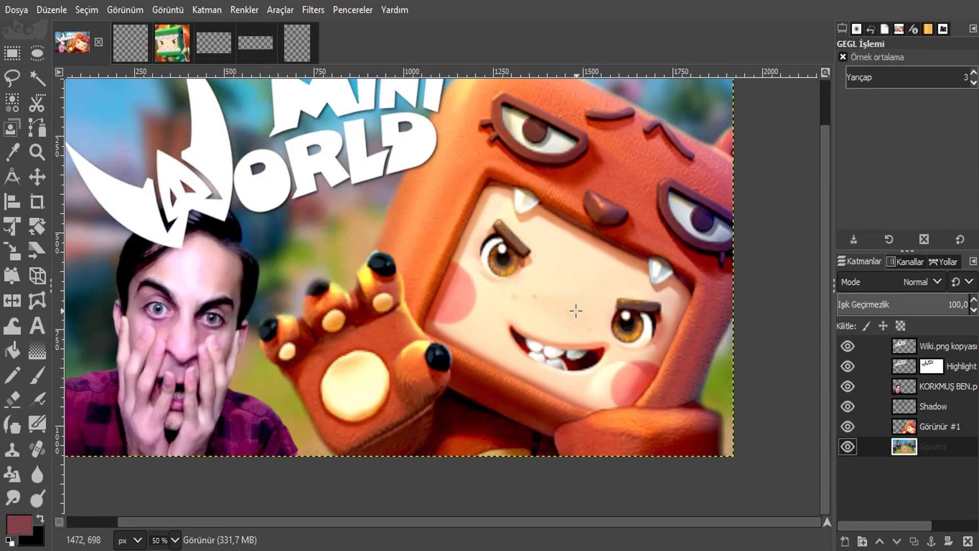
left_click(37, 177)
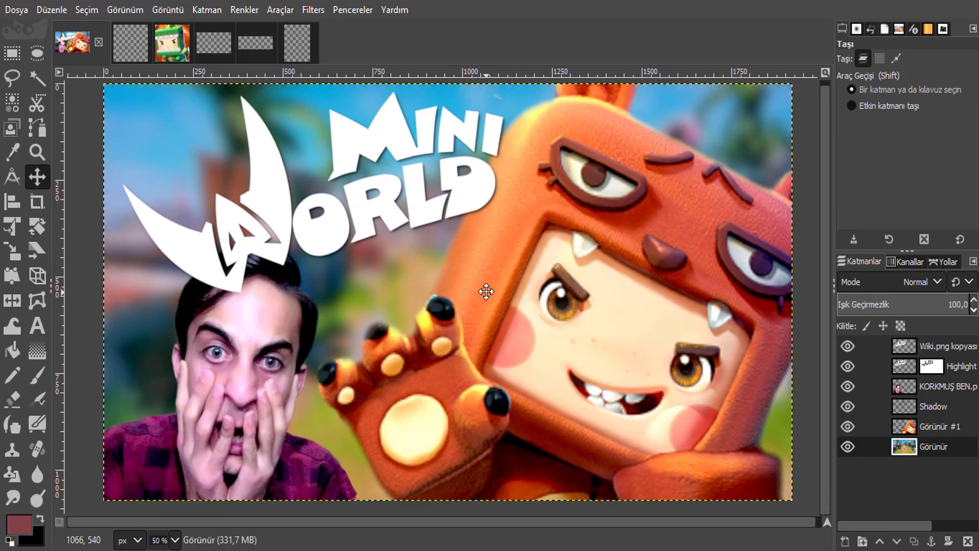